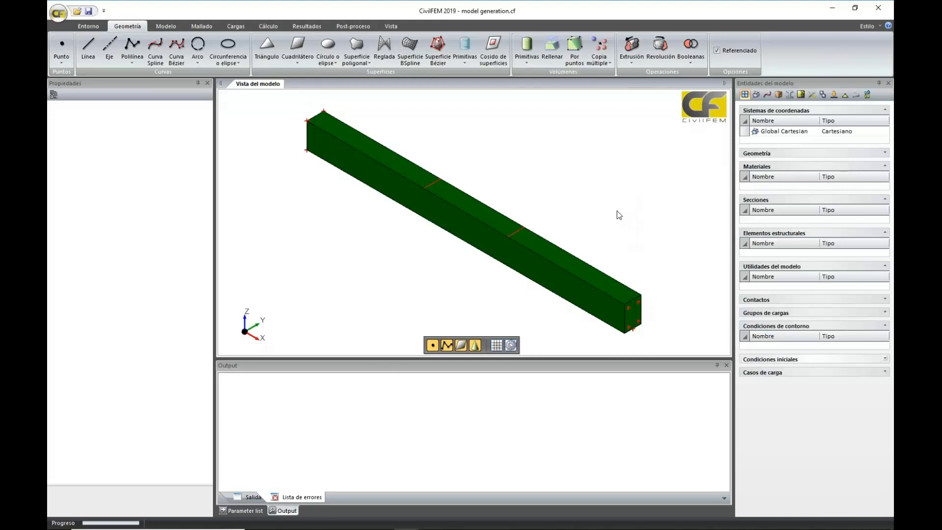
Hide the BEAM-CROSS SECTION volume to inspect the reinforcement lines inside the beam, and restore its opaque display
{"action": "scroll", "coordinate": [617, 211], "scroll_direction": "down", "scroll_amount": 1}
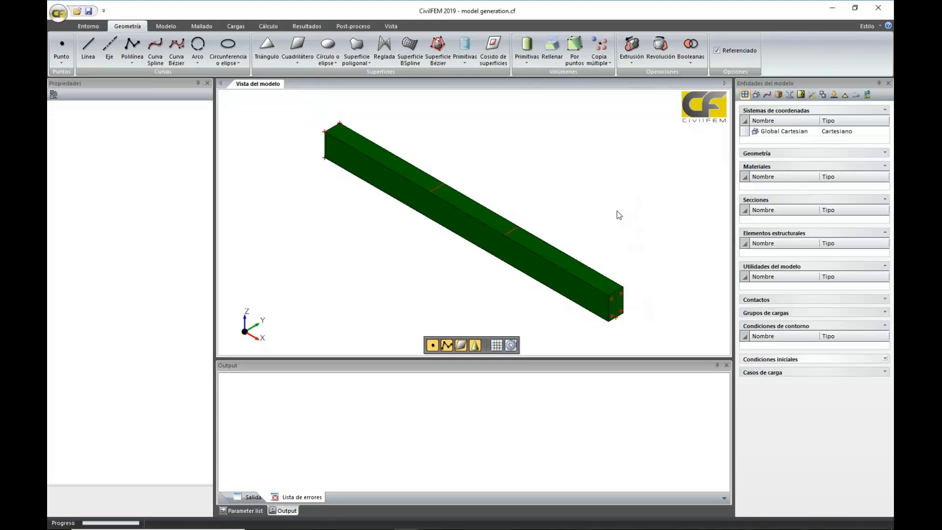
{"action": "left_click", "coordinate": [477, 225]}
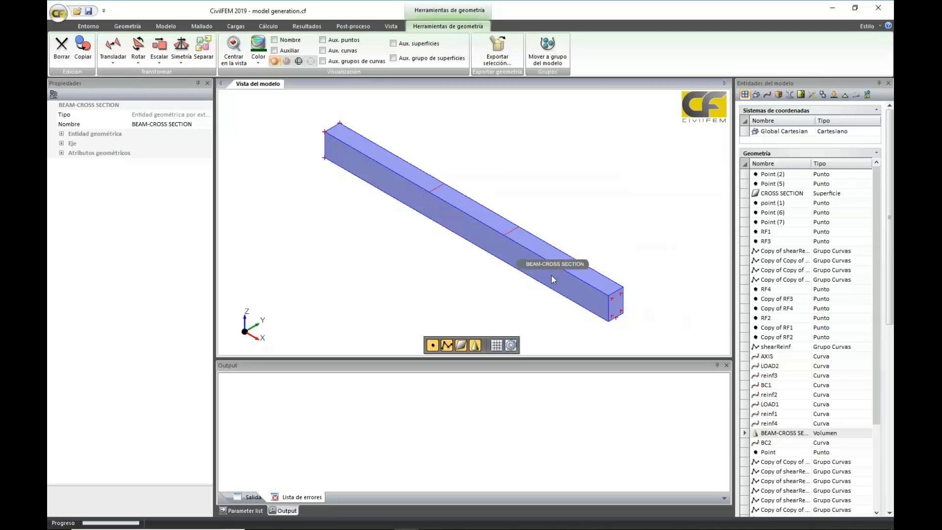
{"action": "left_click", "coordinate": [311, 61]}
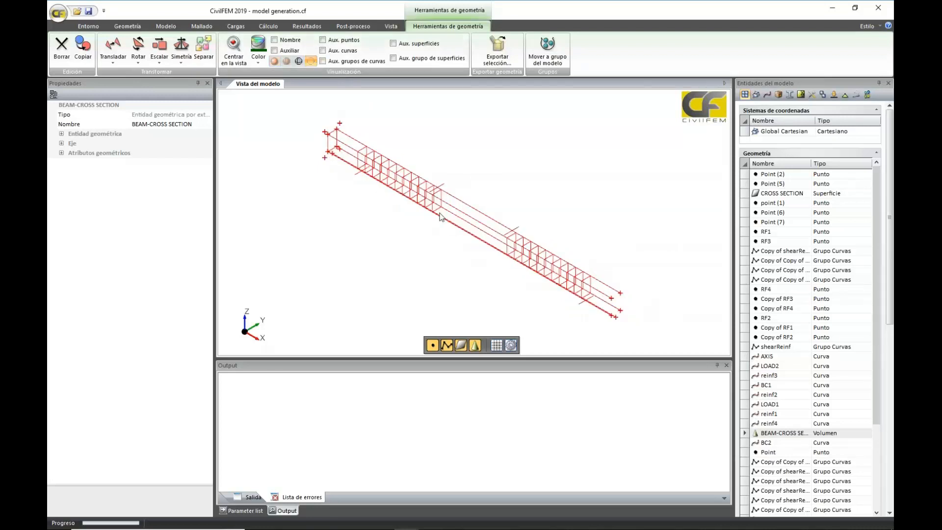
{"action": "scroll", "coordinate": [439, 216], "scroll_direction": "up", "scroll_amount": 5}
{"action": "scroll", "coordinate": [439, 216], "scroll_direction": "down", "scroll_amount": 5}
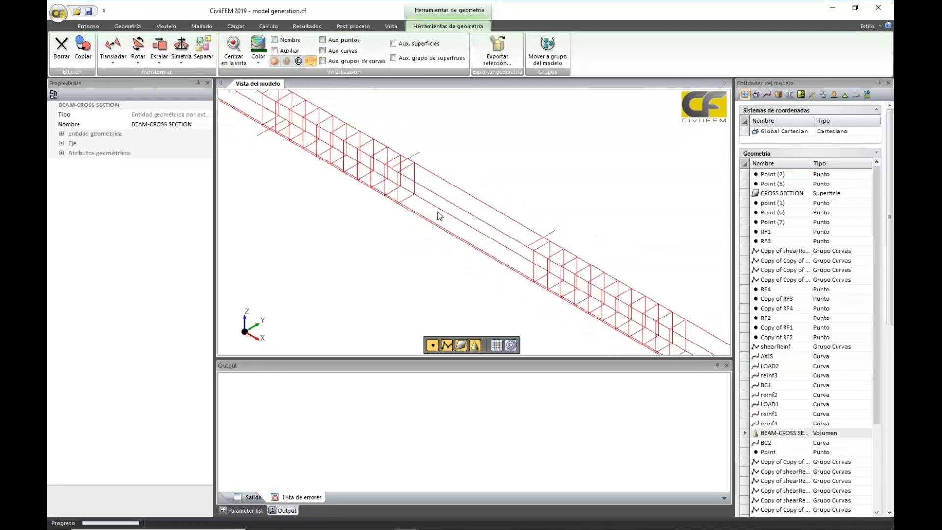
{"action": "left_click", "coordinate": [274, 60]}
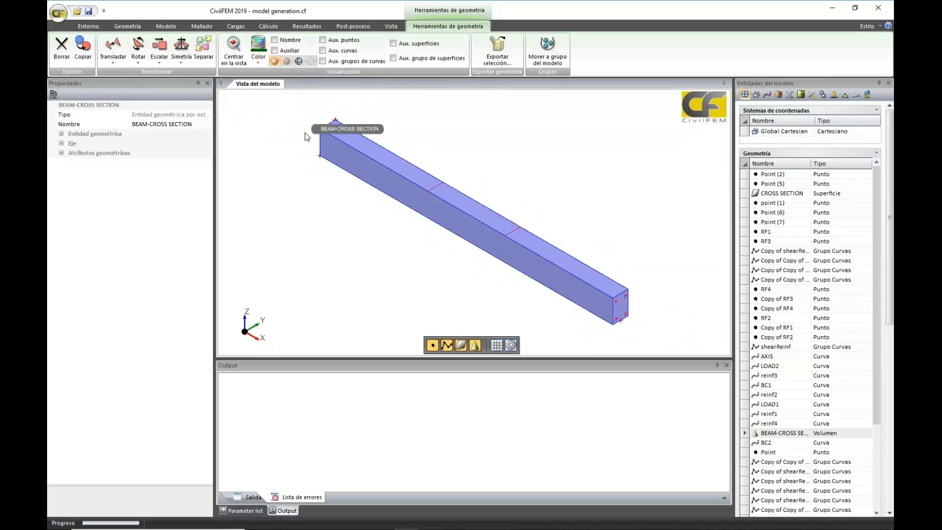
Create a concrete material (Hormigón) under the ACI code with strength f'c = 6000psi
{"action": "left_click", "coordinate": [169, 27]}
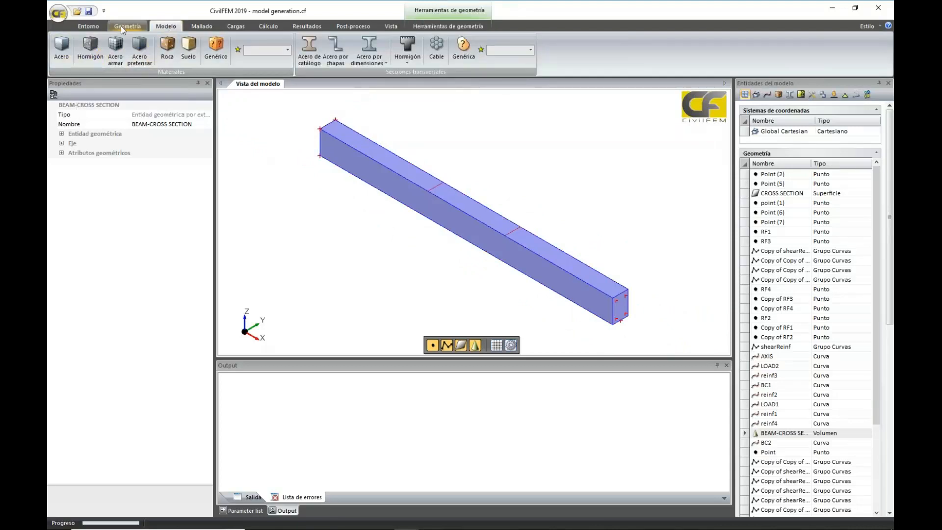
{"action": "left_click", "coordinate": [91, 45]}
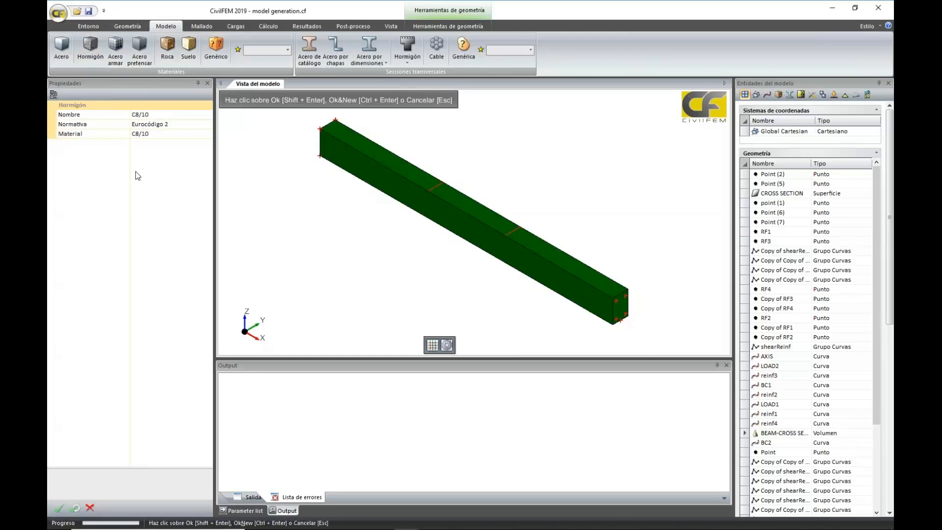
{"action": "left_click", "coordinate": [202, 127]}
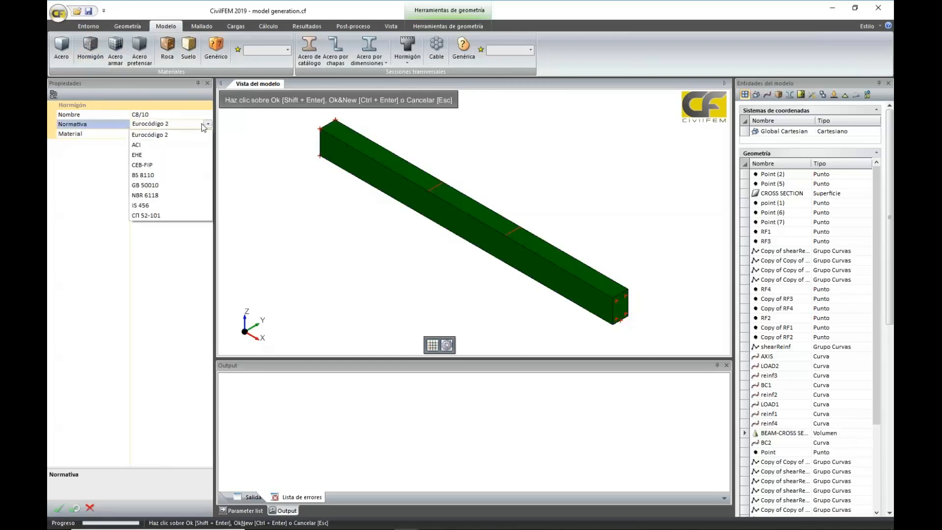
{"action": "left_click", "coordinate": [169, 145]}
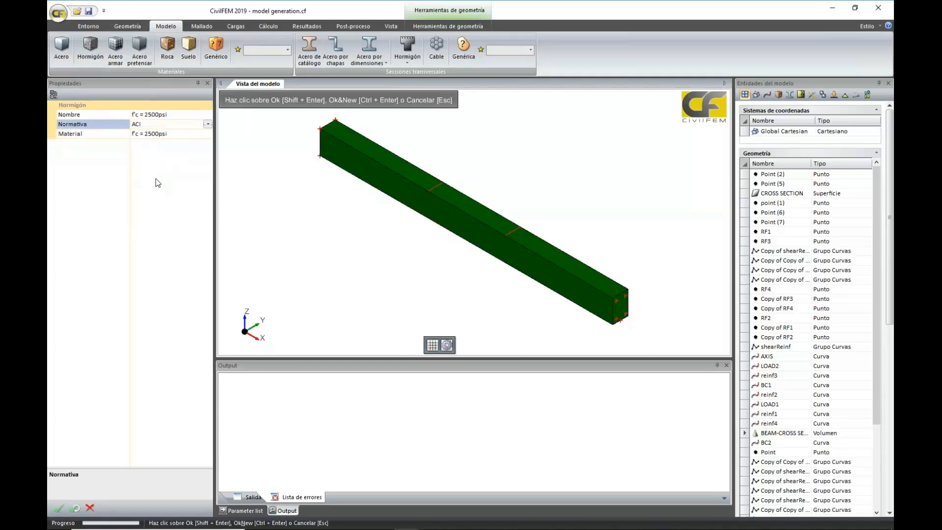
{"action": "left_click", "coordinate": [193, 134]}
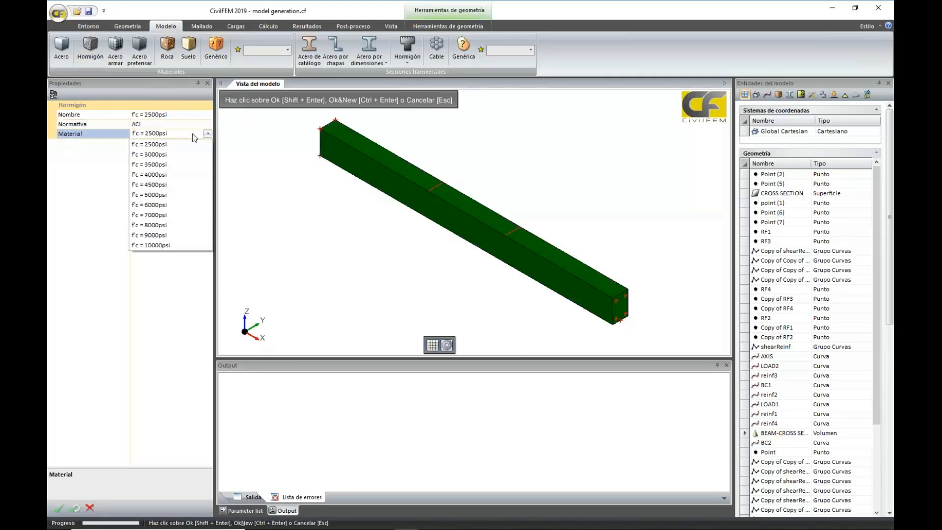
{"action": "left_click", "coordinate": [181, 205]}
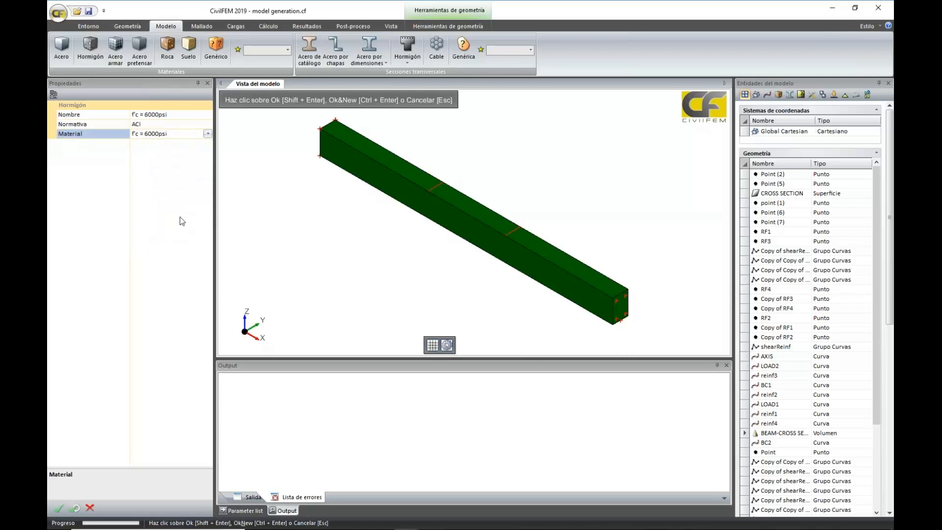
{"action": "left_click", "coordinate": [58, 508]}
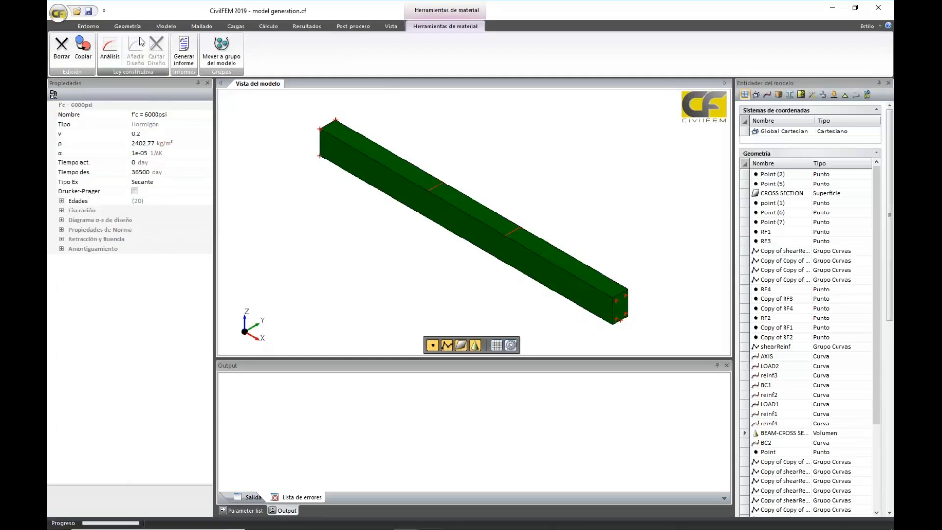
Assign the short-term load stress-strain diagram (Diagrama para cargas a cor...) as the concrete's constitutive law for analysis
{"action": "left_click", "coordinate": [110, 59]}
{"action": "left_click", "coordinate": [188, 116]}
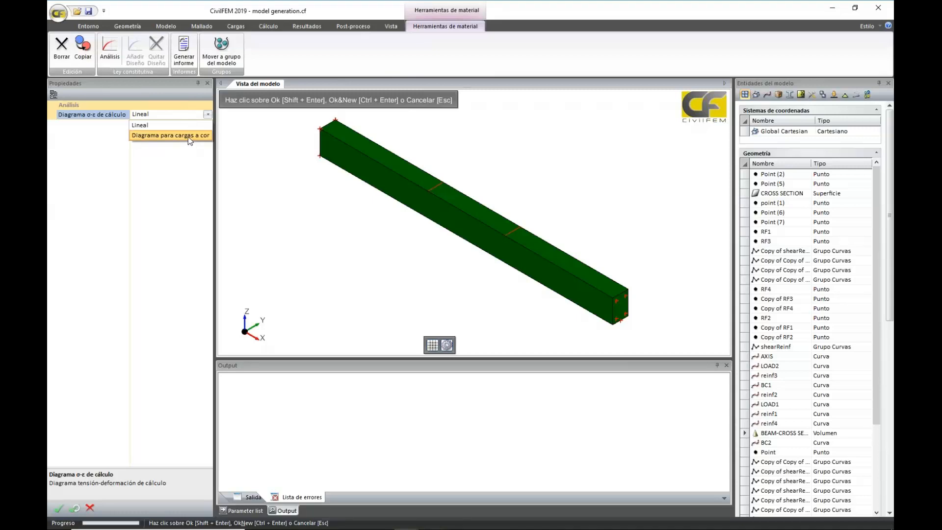
{"action": "left_click", "coordinate": [187, 137]}
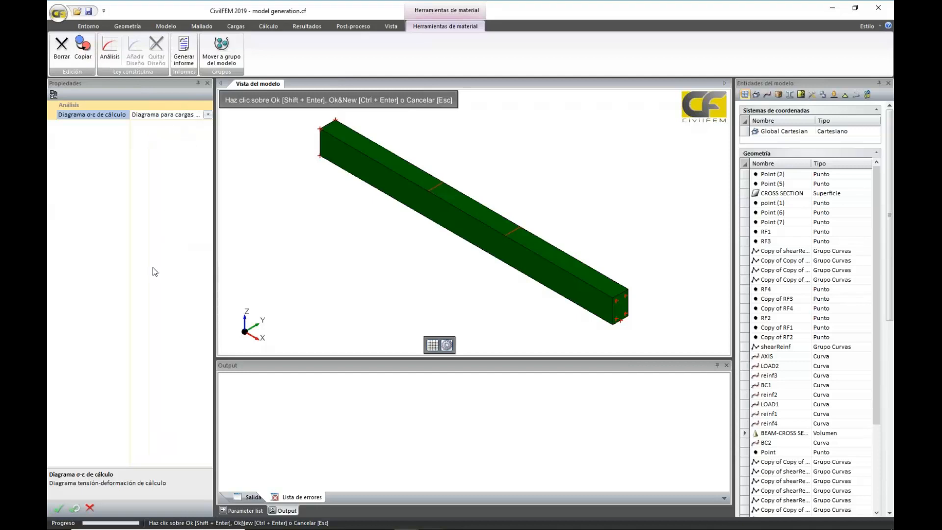
{"action": "left_click", "coordinate": [57, 512]}
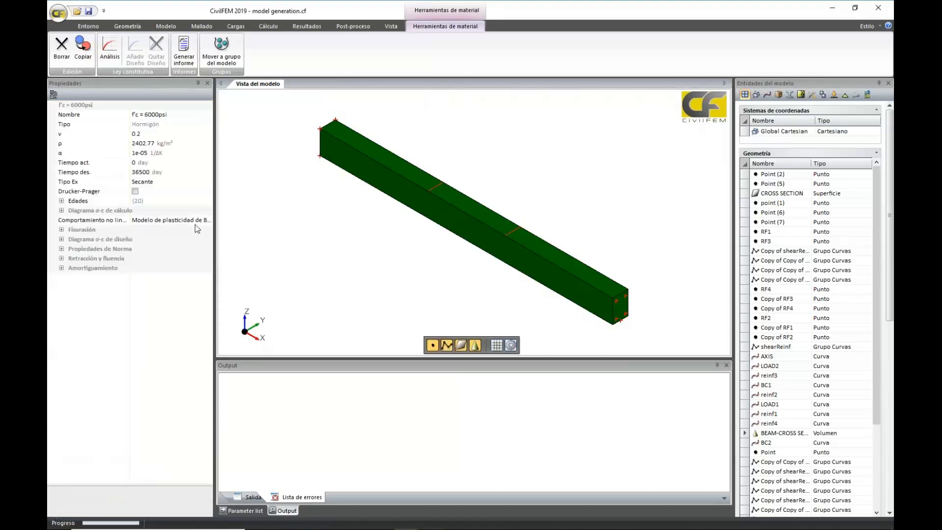
Set the concrete's nonlinear behaviour to Modelo de plasticidad isótropo and enable cracking (Fisuración)
{"action": "left_click_drag", "start_coordinate": [215, 213], "coordinate": [272, 213]}
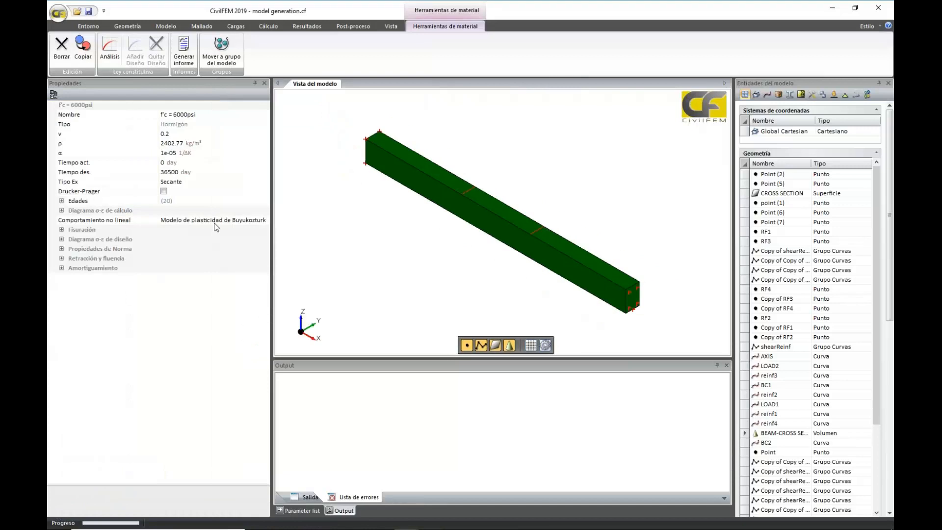
{"action": "left_click", "coordinate": [265, 221]}
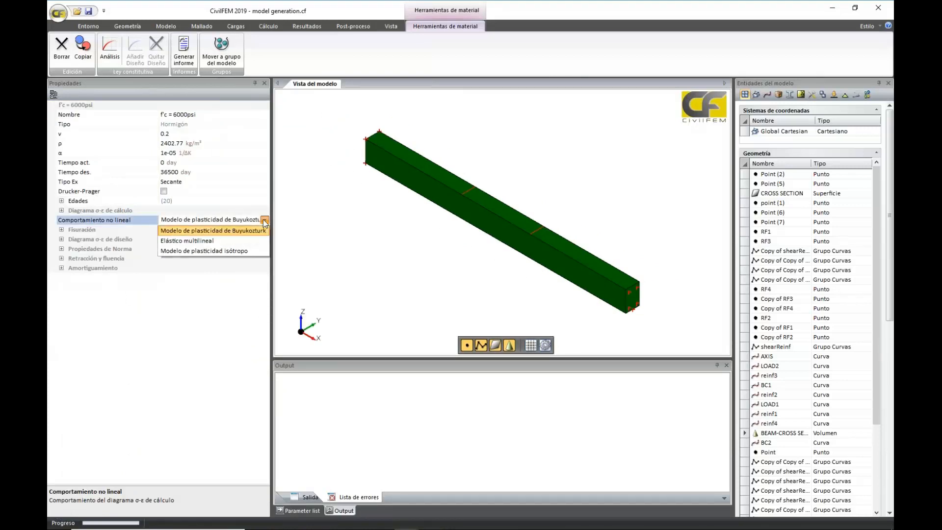
{"action": "left_click", "coordinate": [234, 252]}
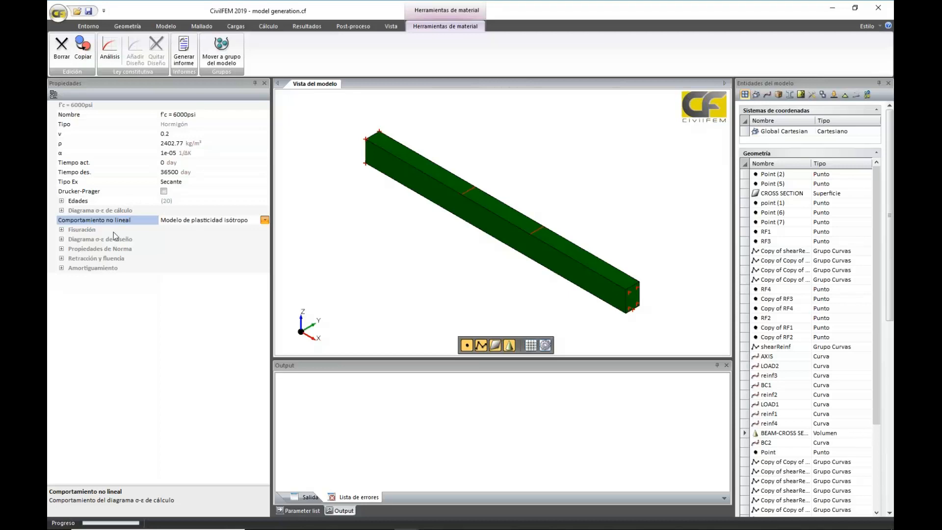
{"action": "left_click", "coordinate": [62, 230]}
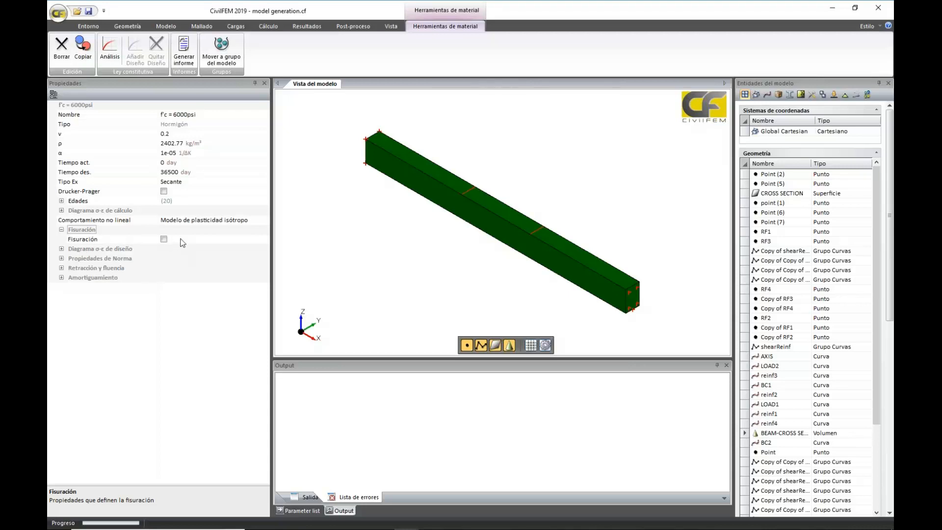
{"action": "left_click", "coordinate": [163, 239]}
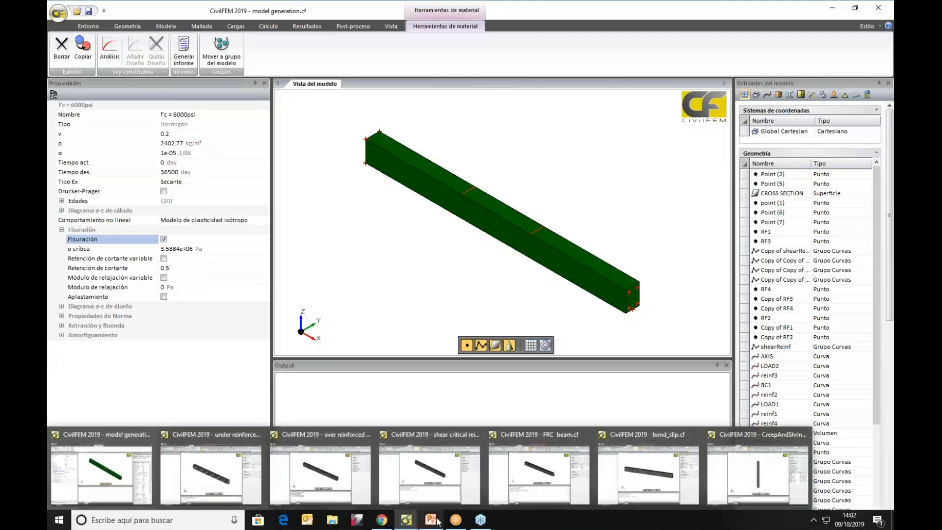
Switch to PowerPoint, examine the Modelo de Hormigón slide full screen, and return to the model generation window in CivilFEM
{"action": "left_click", "coordinate": [430, 520]}
{"action": "key", "text": "Page_Up"}
{"action": "key", "text": "Page_Up"}
{"action": "key", "text": "Page_Up"}
{"action": "key", "text": "Page_Up"}
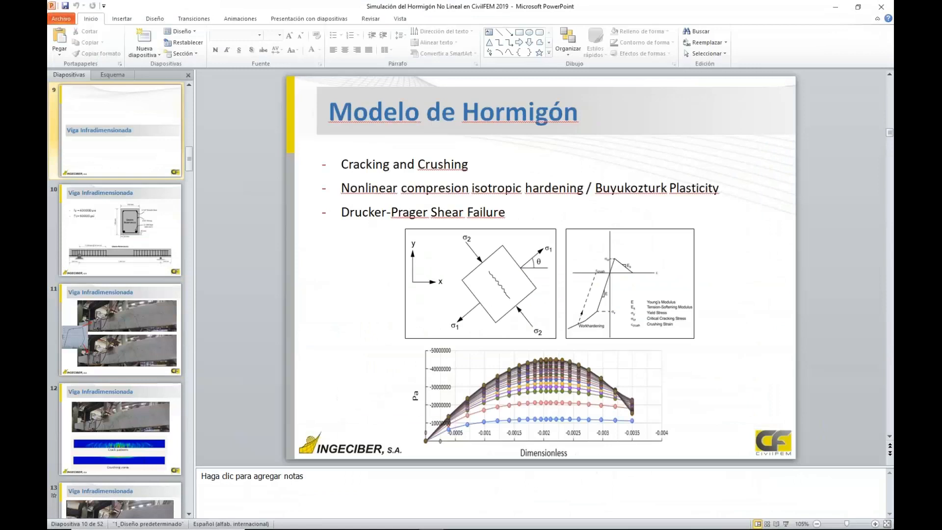
{"action": "key", "text": "Page_Down"}
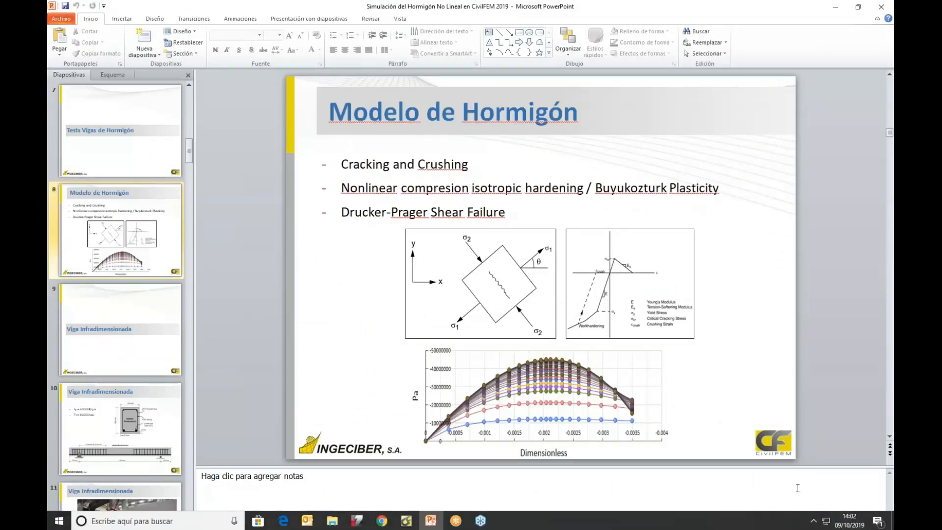
{"action": "left_click", "coordinate": [786, 524]}
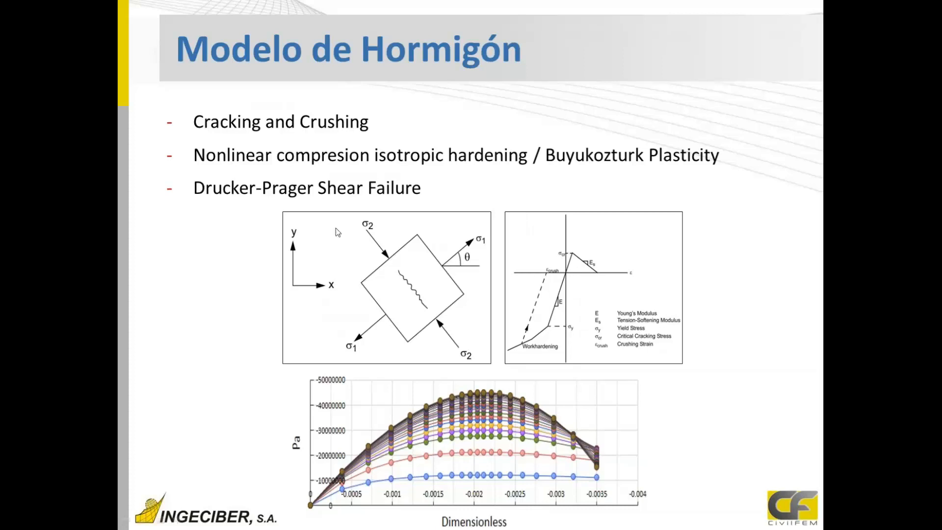
{"action": "key", "text": "Escape"}
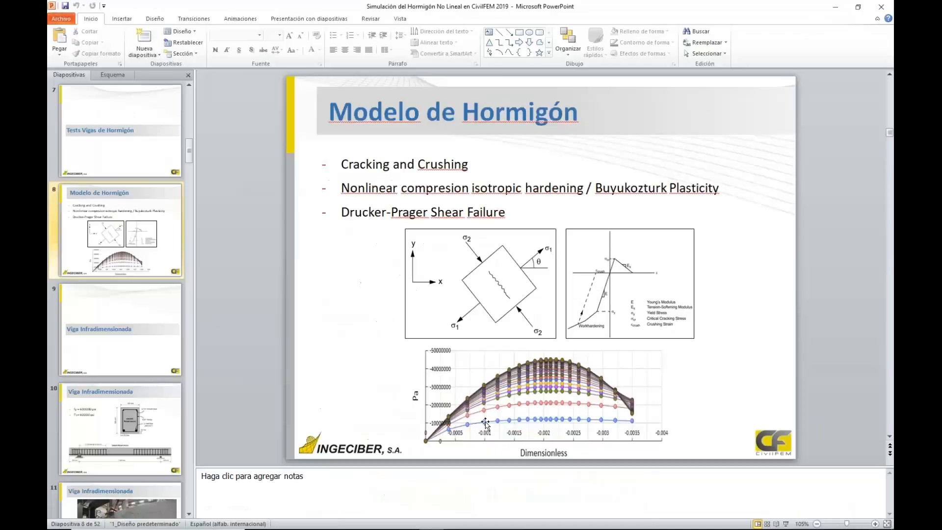
{"action": "mouse_move", "coordinate": [415, 521]}
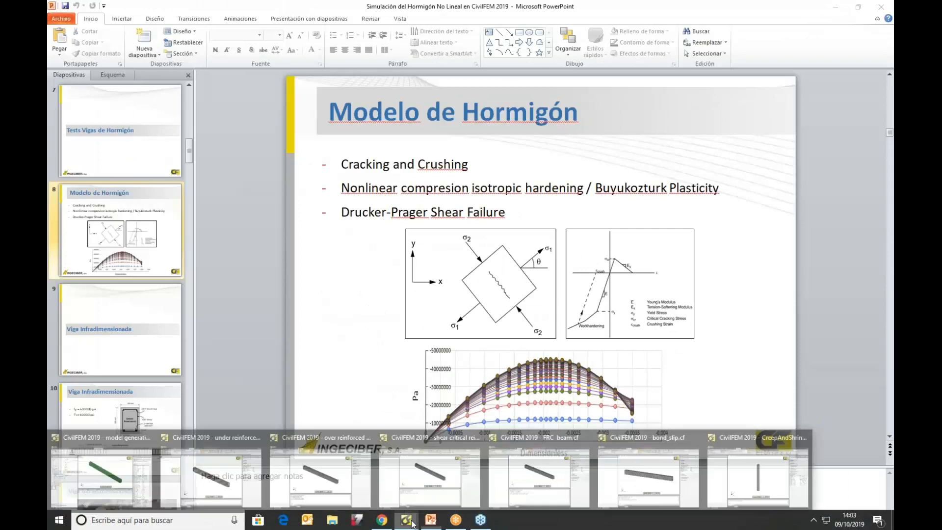
{"action": "left_click", "coordinate": [84, 464]}
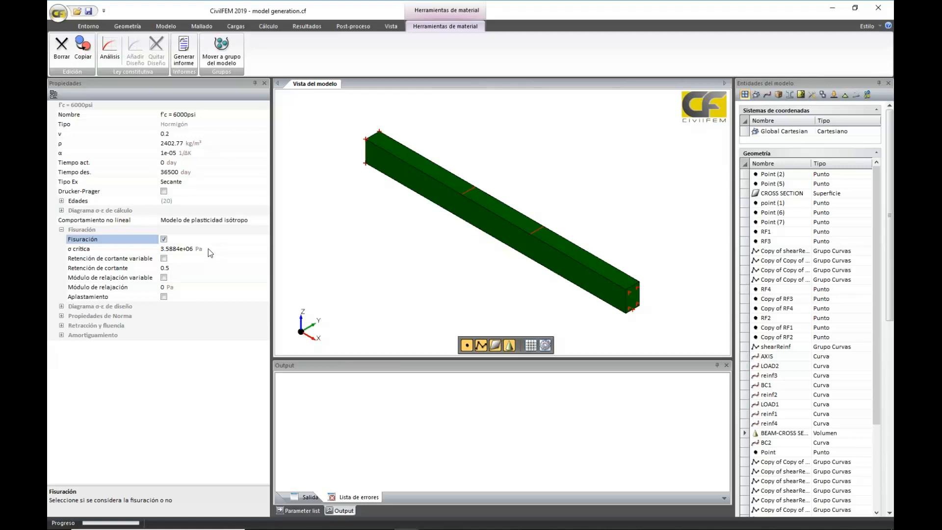
Set the concrete's constant tension-softening modulus (Módulo de relajación) to 3.5e9 Pa
{"action": "left_click", "coordinate": [178, 289]}
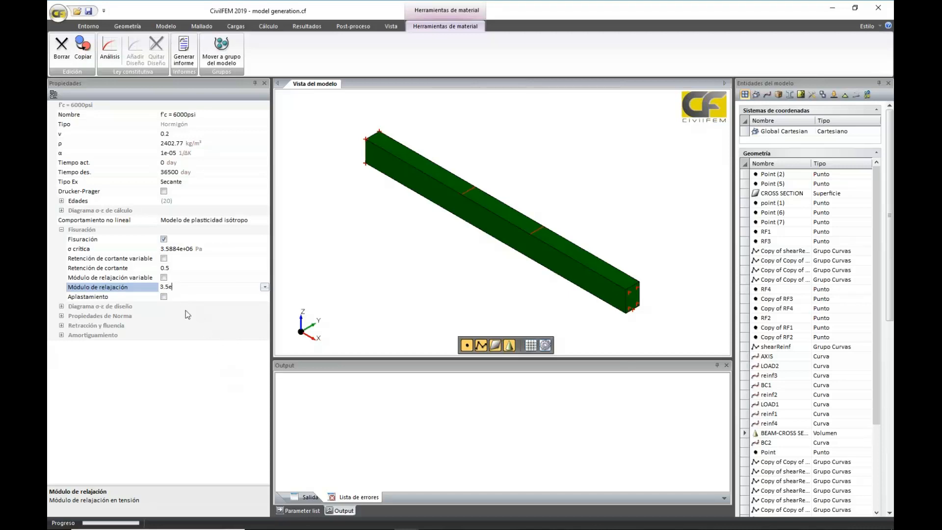
{"action": "type", "text": "9"}
{"action": "key", "text": "Return"}
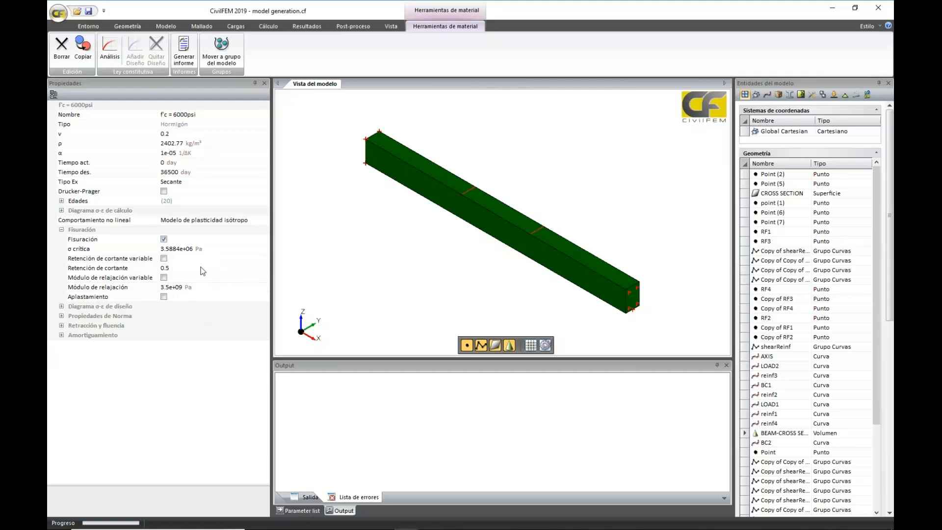
Enable the variable softening modulus and, in its table, replace the row at 1 with a row at 0.001
{"action": "left_click", "coordinate": [164, 277]}
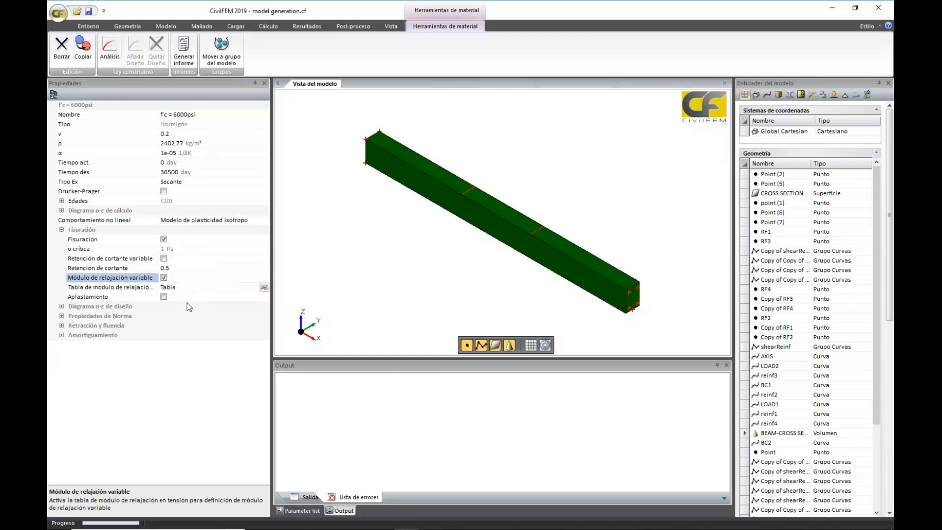
{"action": "left_click", "coordinate": [264, 288]}
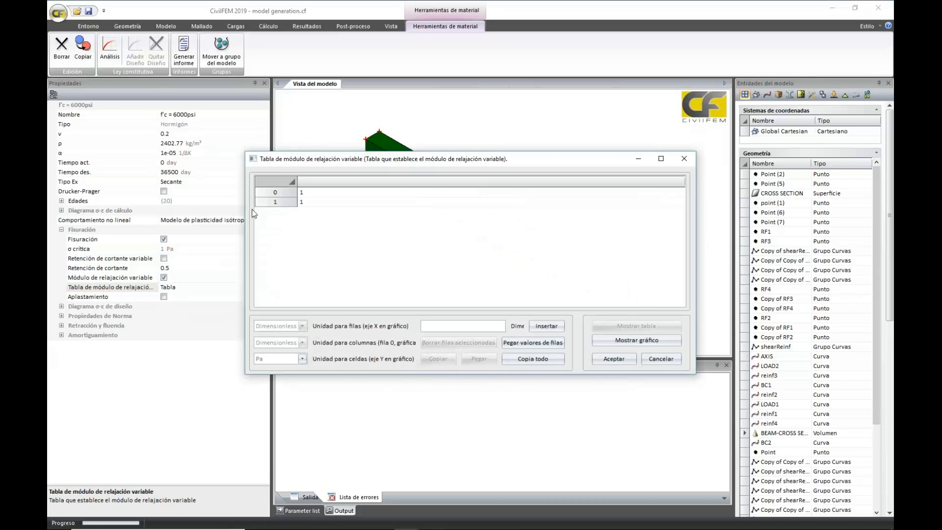
{"action": "left_click", "coordinate": [276, 203]}
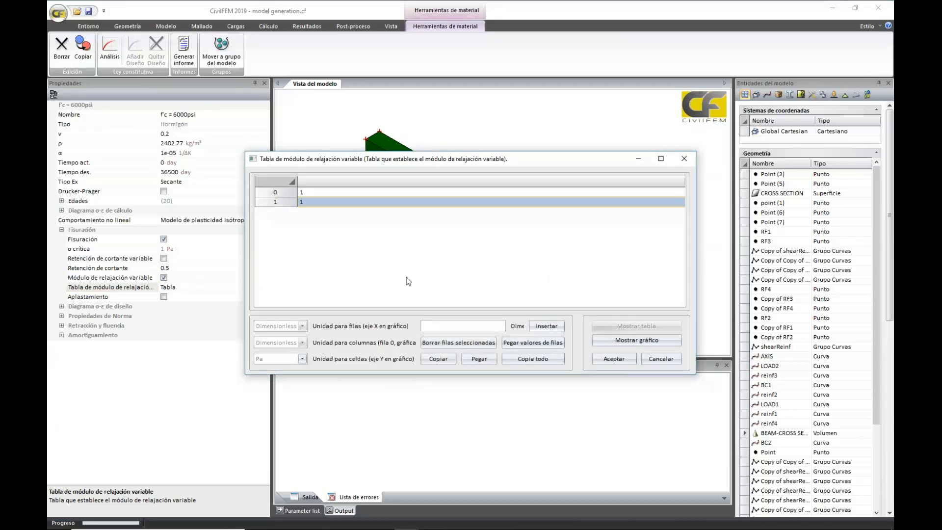
{"action": "left_click", "coordinate": [472, 342]}
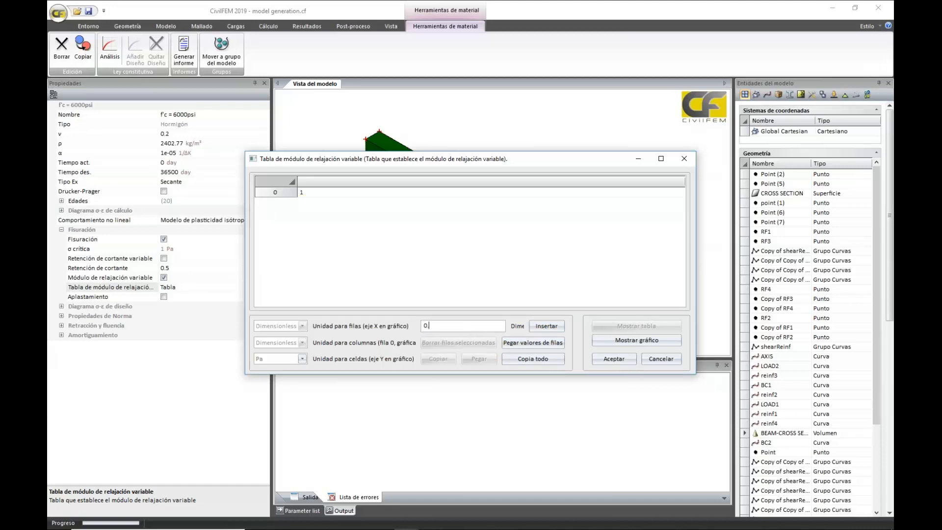
{"action": "type", "text": "001"}
{"action": "left_click", "coordinate": [547, 329]}
Check the softening table as a graph, and set the value of its row 0 to 3.5e+06 Pa
{"action": "left_click", "coordinate": [617, 341]}
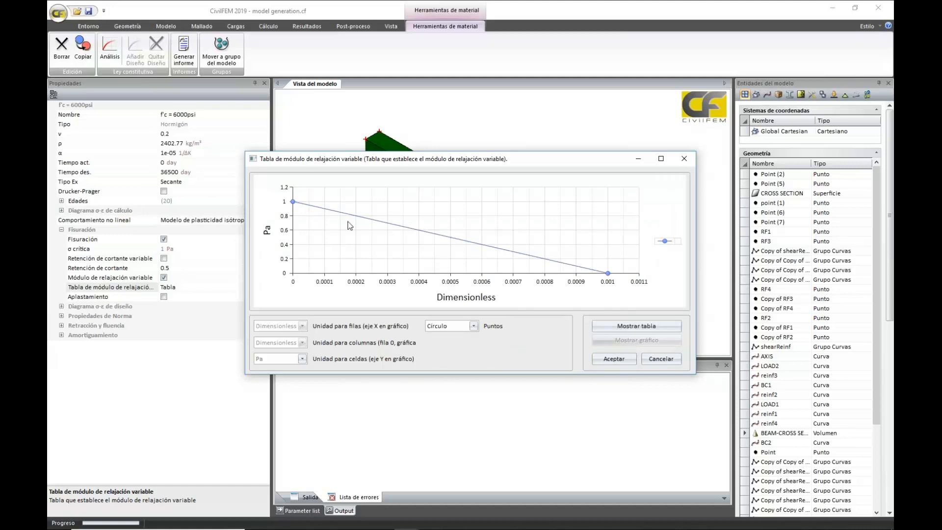
{"action": "mouse_move", "coordinate": [294, 204]}
{"action": "left_click", "coordinate": [620, 327]}
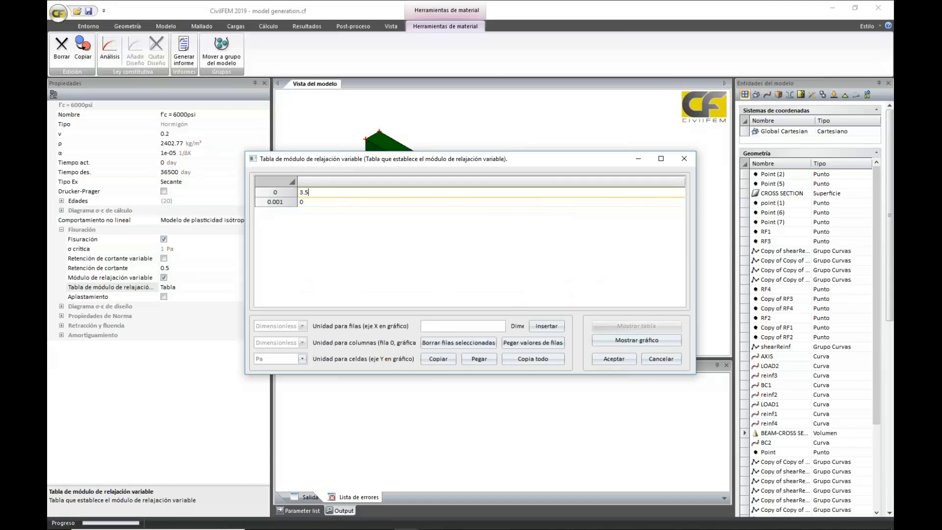
{"action": "type", "text": "e+0"}
{"action": "type", "text": "6"}
{"action": "left_click", "coordinate": [370, 239]}
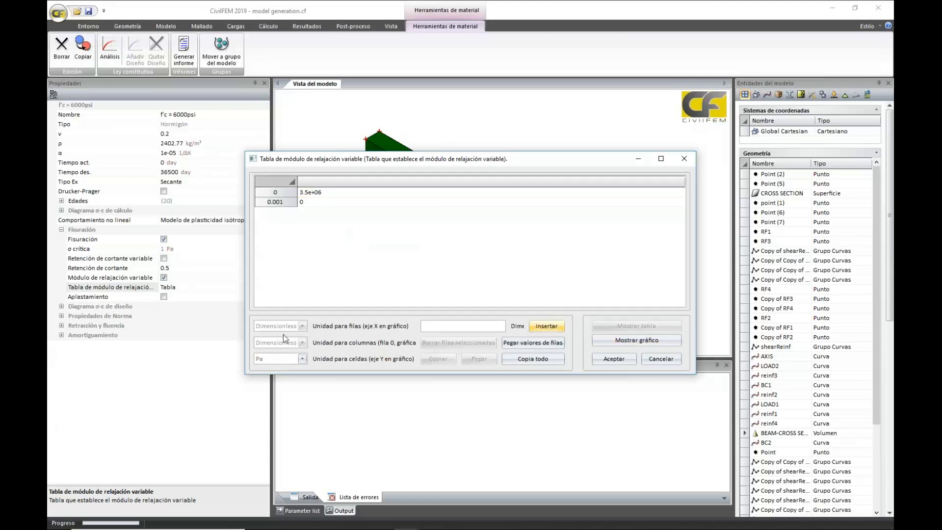
Insert a row at 0.005 in the variable softening modulus table
{"action": "left_click", "coordinate": [446, 324]}
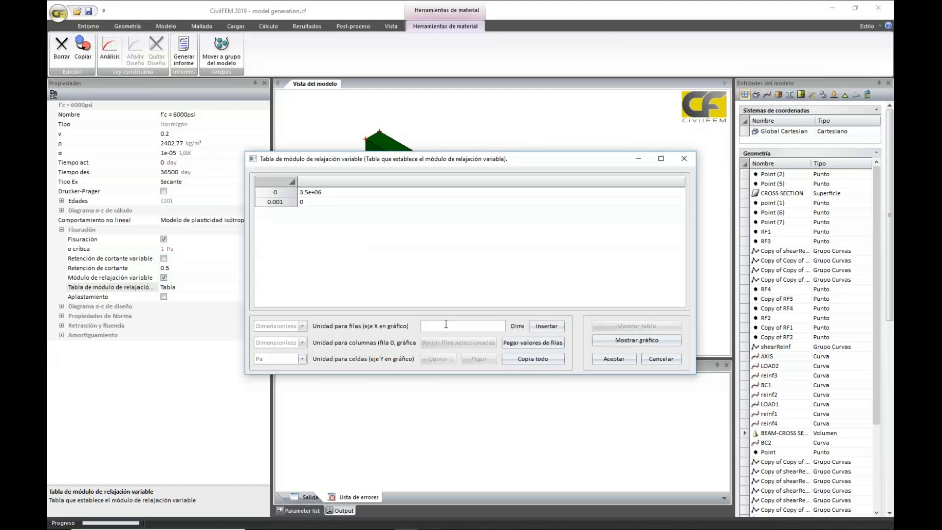
{"action": "type", "text": "0.005"}
{"action": "left_click", "coordinate": [554, 330]}
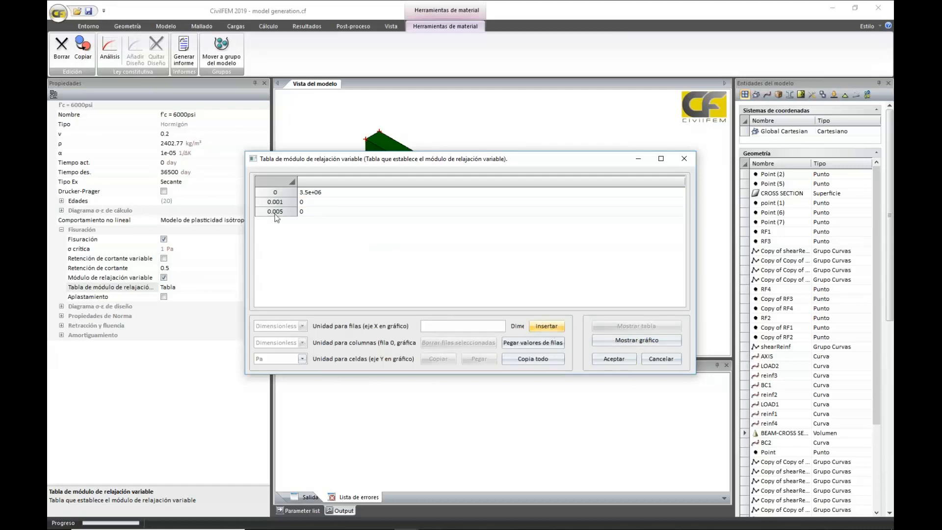
Insert a row at 0.0005 in the softening modulus table and delete the row at 0.005
{"action": "left_click", "coordinate": [461, 326]}
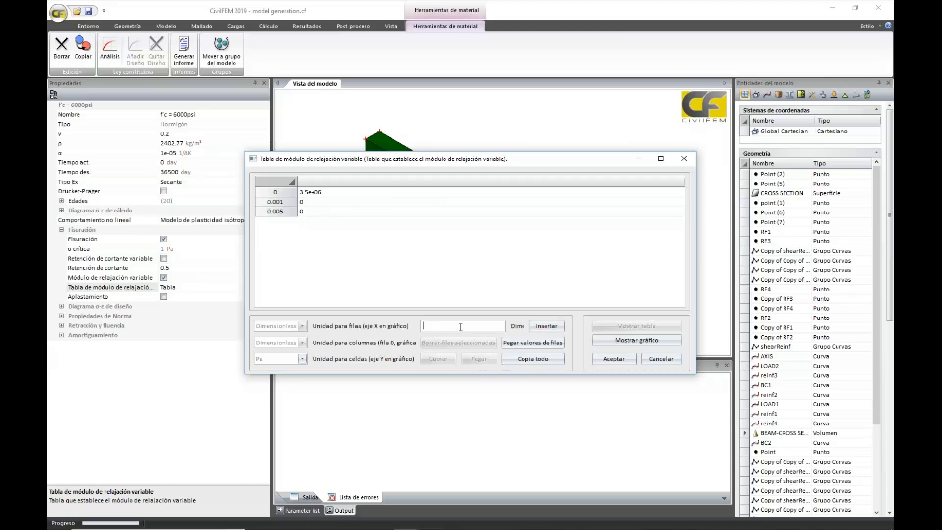
{"action": "type", "text": "0.0005"}
{"action": "left_click", "coordinate": [546, 326]}
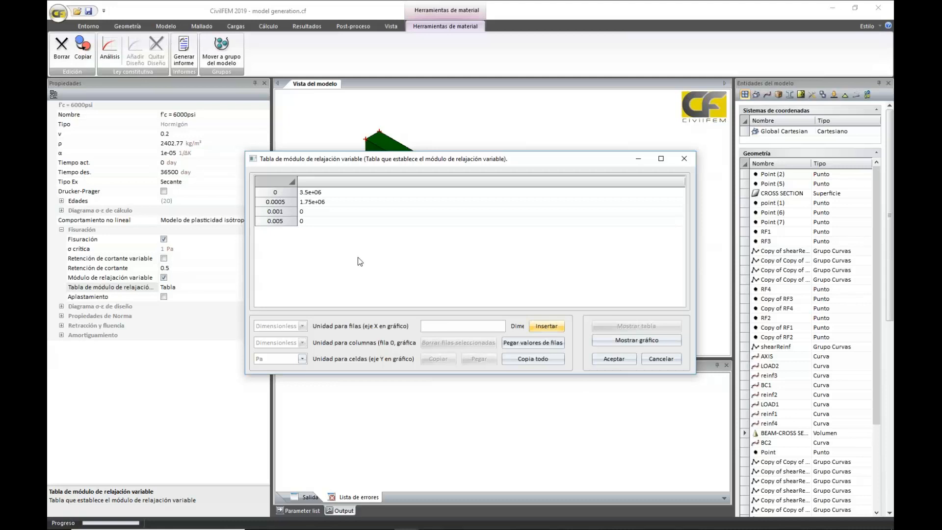
{"action": "left_click", "coordinate": [293, 222]}
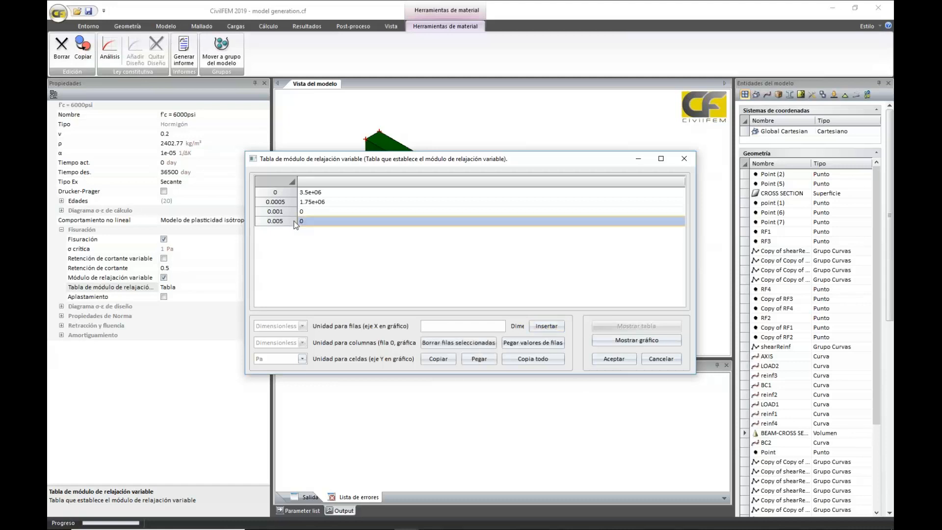
{"action": "left_click", "coordinate": [469, 342]}
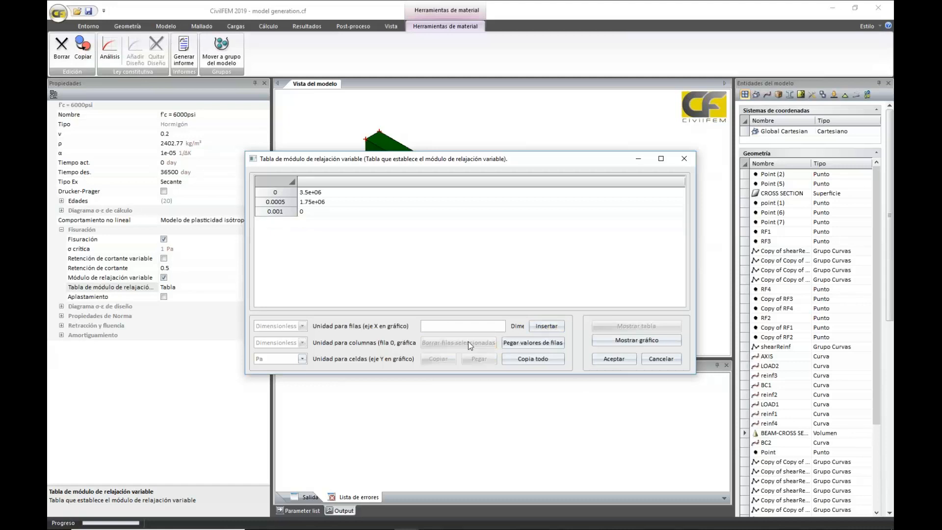
Set the softening modulus value of the 0.0005 row to 750000 Pa
{"action": "double_click", "coordinate": [340, 204]}
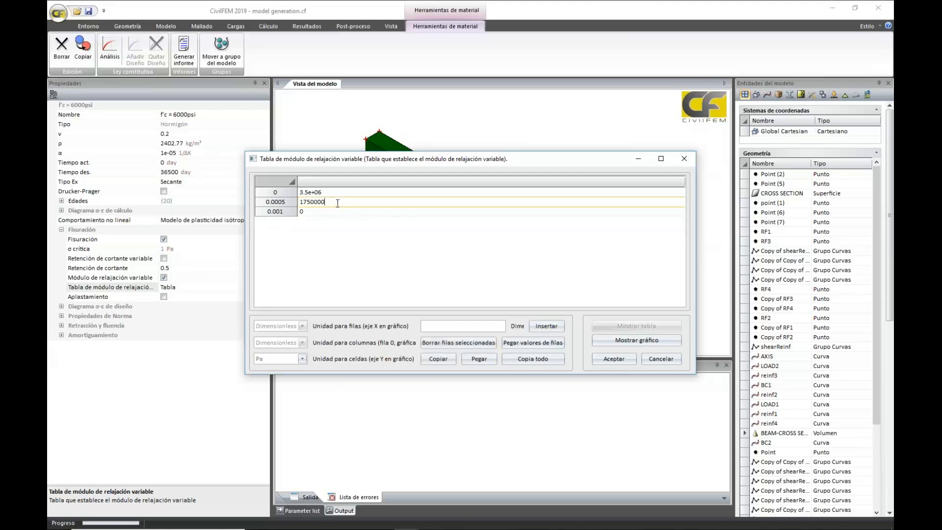
{"action": "left_click", "coordinate": [304, 201]}
{"action": "key", "text": "BackSpace"}
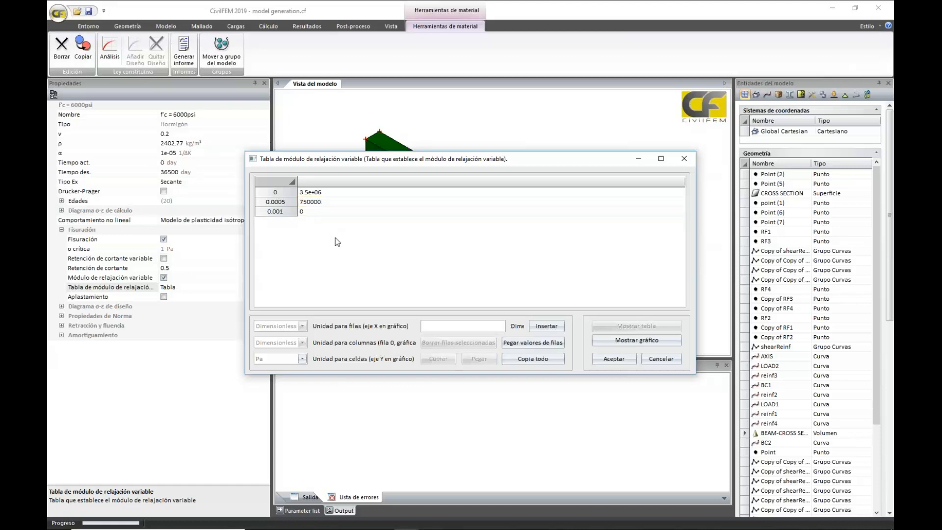
Display the softening modulus table as a graph, and close it discarding the changes
{"action": "left_click", "coordinate": [614, 340]}
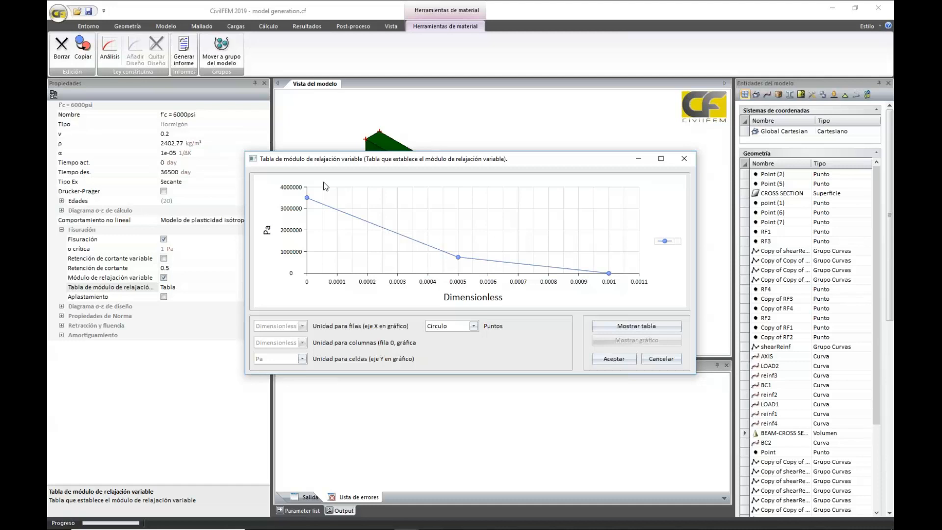
{"action": "left_click", "coordinate": [672, 360]}
{"action": "left_click", "coordinate": [460, 295]}
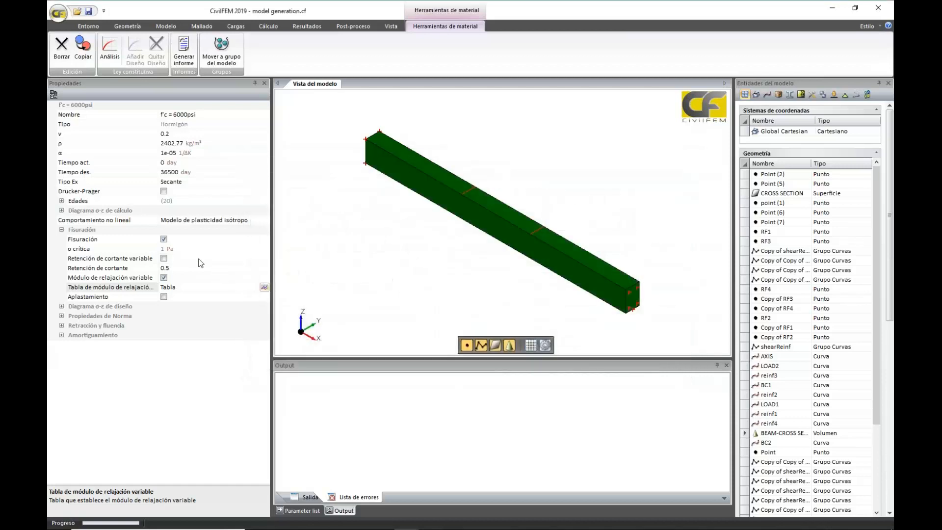
Enable crushing (Aplastamiento) for the concrete and set the crushing strain to 0.0035
{"action": "left_click", "coordinate": [164, 297]}
{"action": "left_click", "coordinate": [178, 306]}
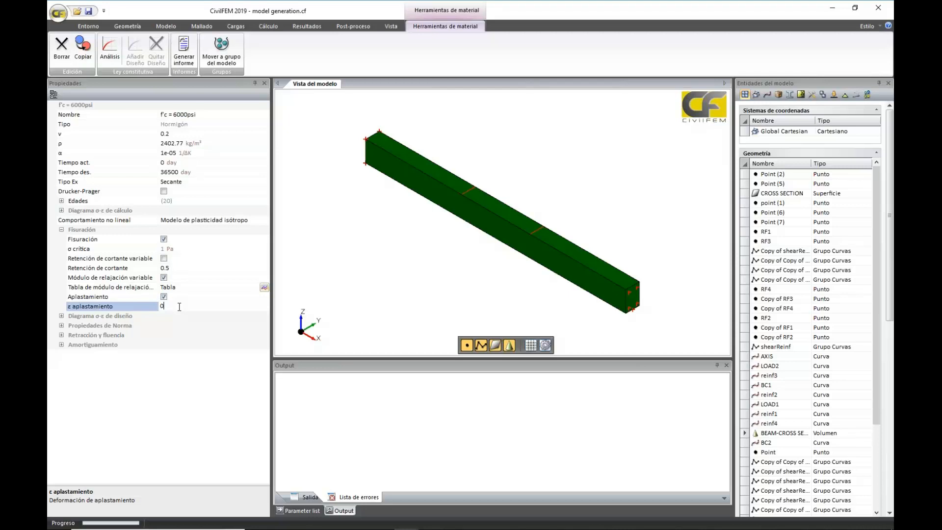
{"action": "type", "text": ".0035"}
{"action": "left_click", "coordinate": [155, 362]}
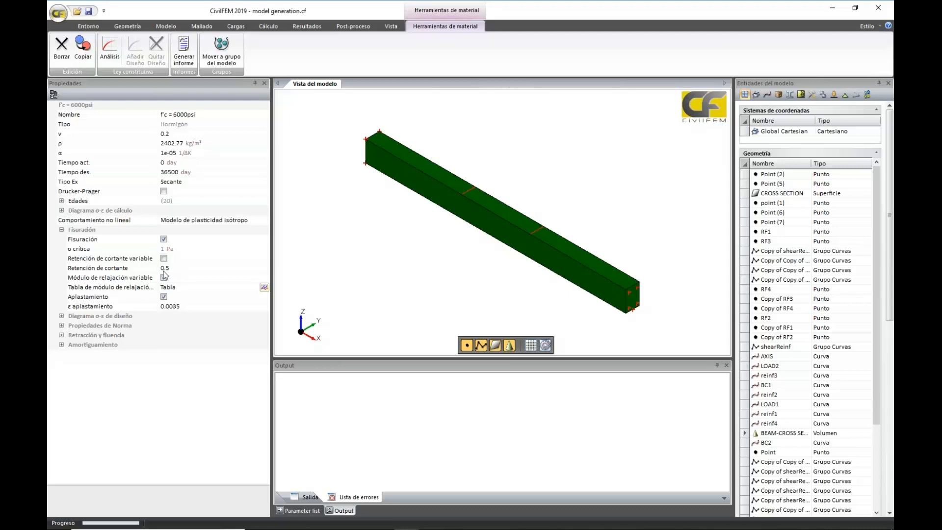
{"action": "left_click", "coordinate": [164, 277]}
{"action": "left_click", "coordinate": [170, 266]}
{"action": "right_click", "coordinate": [182, 268]}
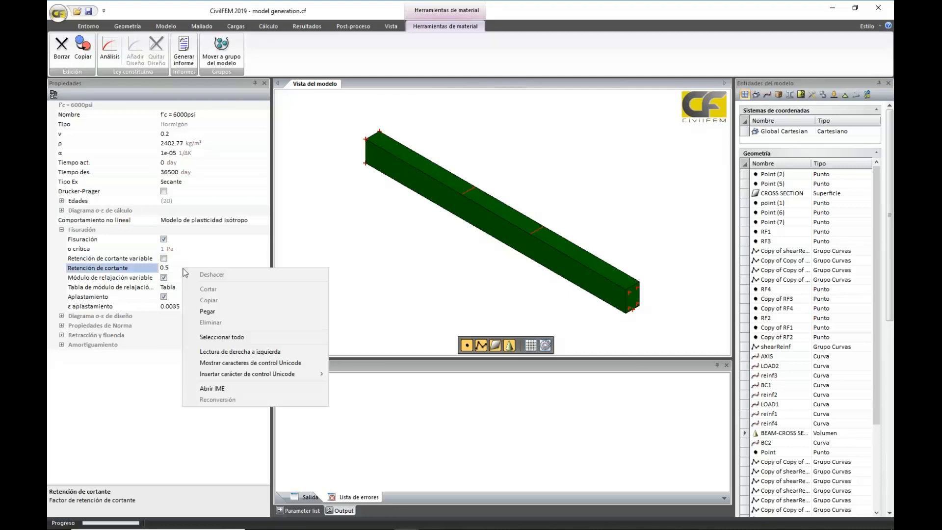
{"action": "left_click", "coordinate": [366, 250]}
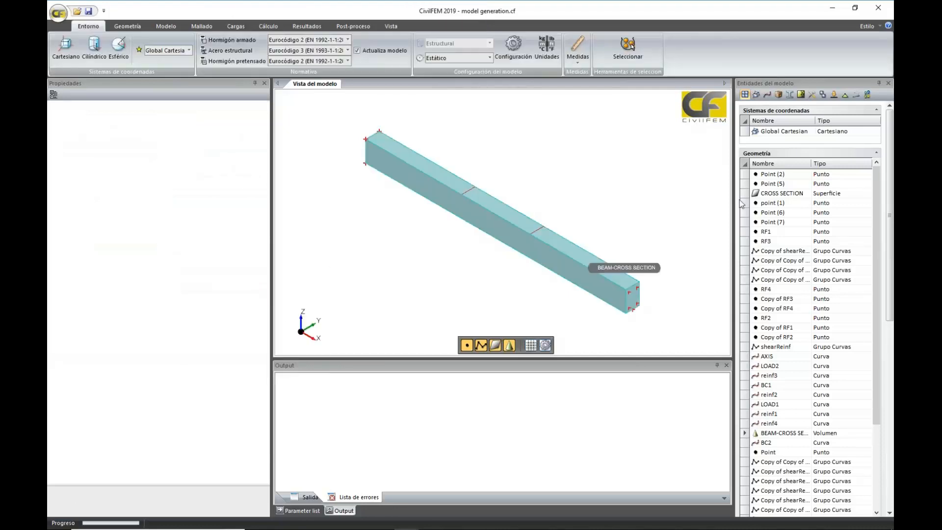
Reopen the cracking properties of the f'c = 6000psi concrete and enable variable shear retention
{"action": "left_click", "coordinate": [778, 95]}
{"action": "left_click", "coordinate": [769, 132]}
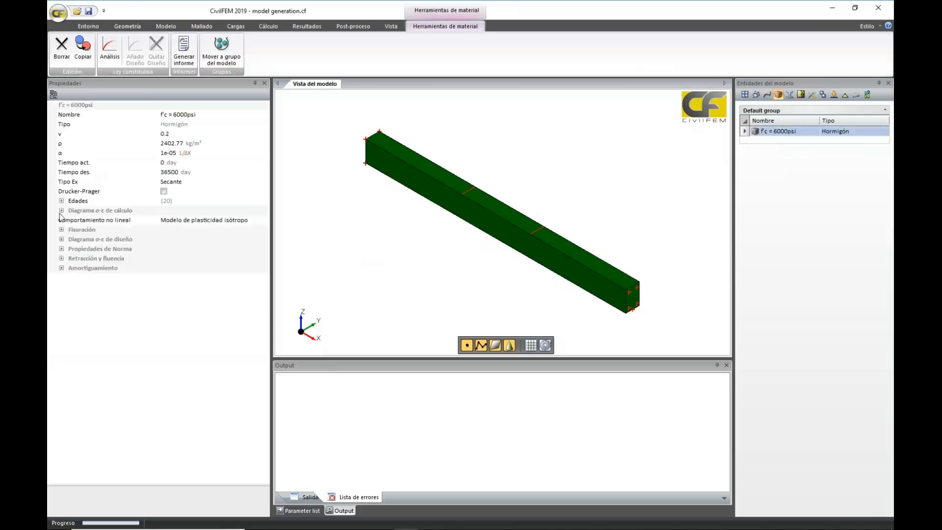
{"action": "left_click", "coordinate": [62, 230]}
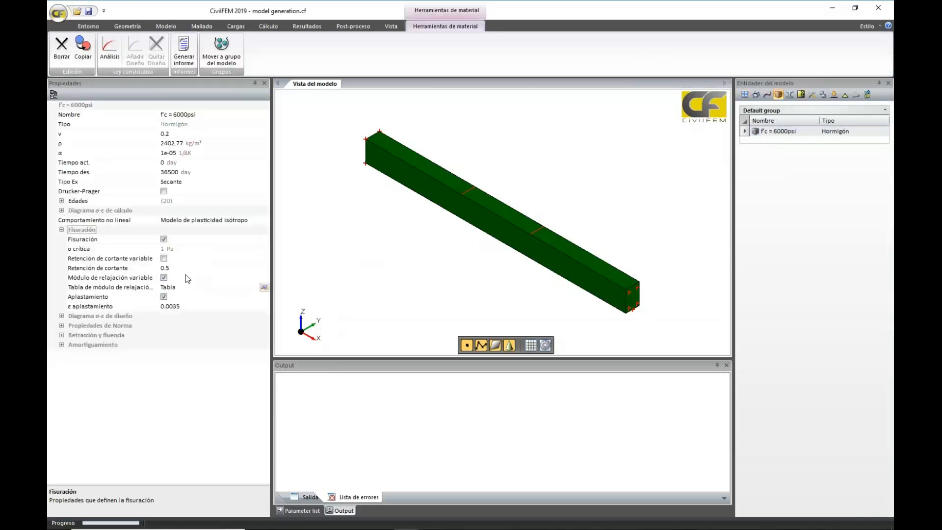
{"action": "left_click", "coordinate": [163, 258]}
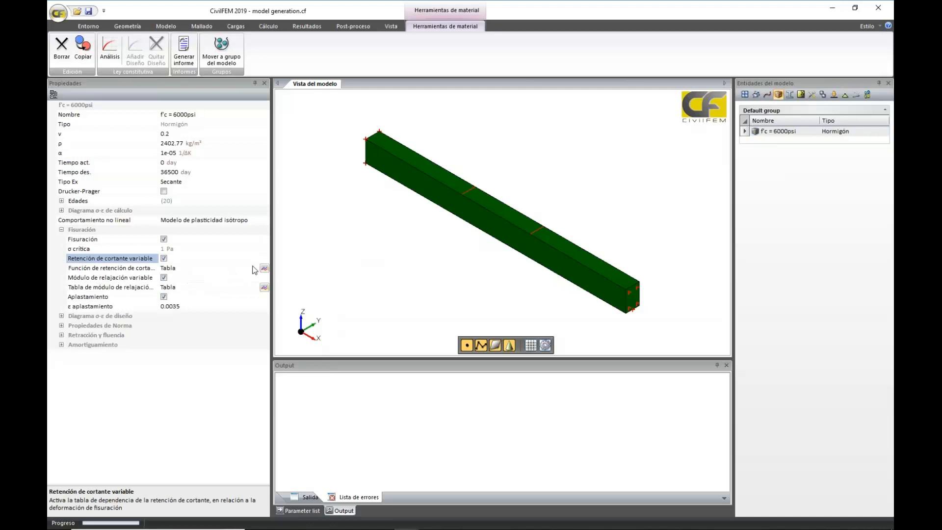
In the shear retention function table, replace the row at 1 with a row at 0.0001
{"action": "left_click", "coordinate": [262, 269]}
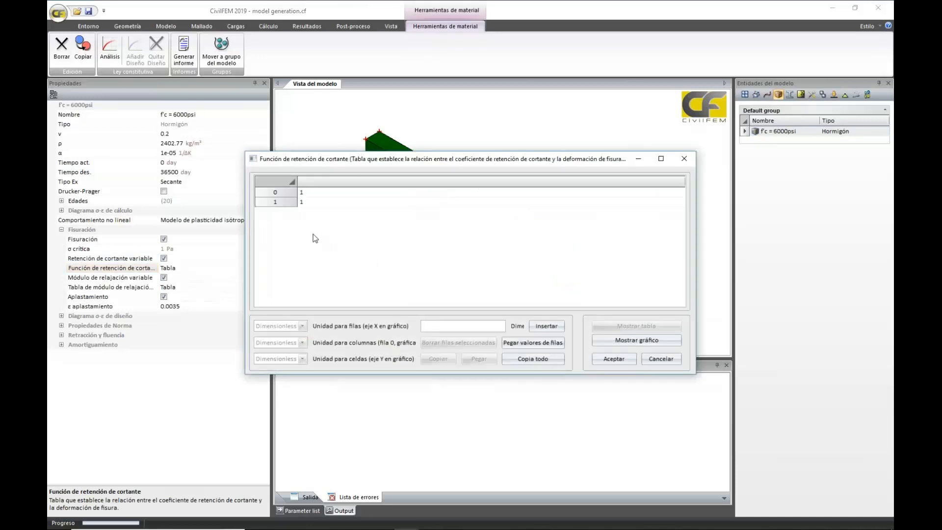
{"action": "left_click", "coordinate": [283, 202]}
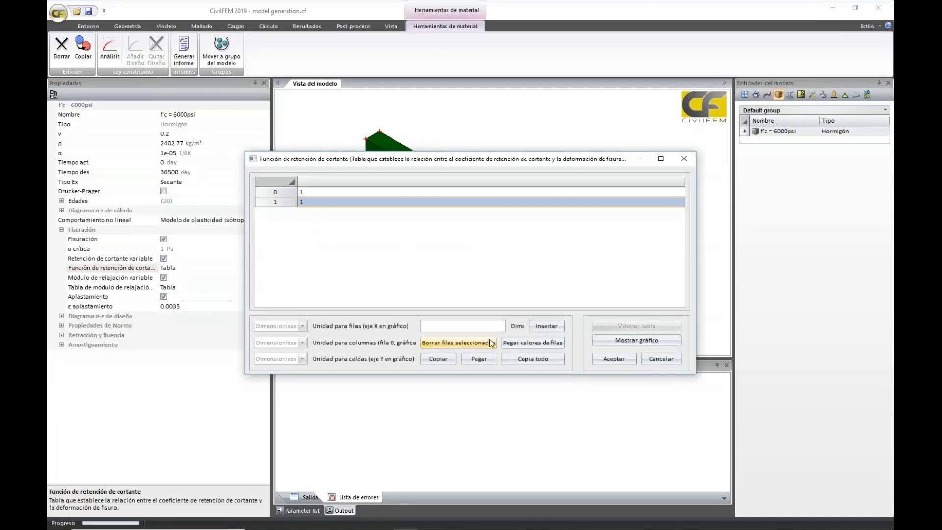
{"action": "left_click", "coordinate": [458, 343]}
{"action": "type", "text": "0"}
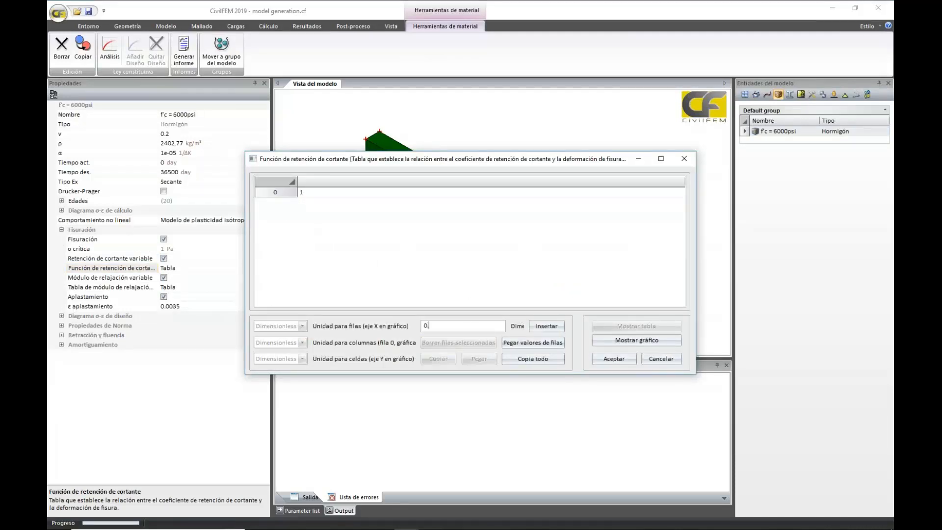
{"action": "type", "text": ".0001"}
{"action": "left_click", "coordinate": [550, 327]}
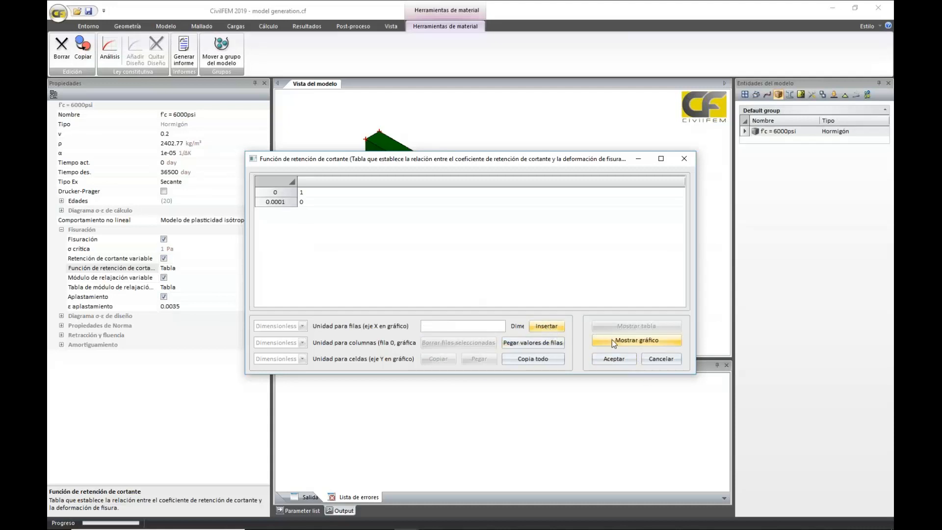
Insert a row at 0.0005 in the shear retention function table
{"action": "left_click", "coordinate": [483, 326]}
{"action": "type", "text": "0.0005"}
{"action": "left_click", "coordinate": [544, 326]}
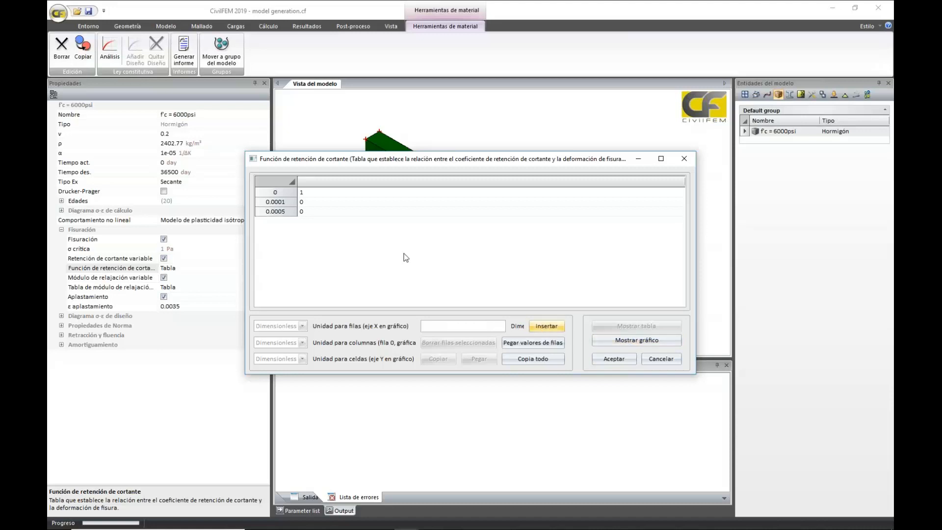
Set the shear retention value of the 0.0001 row to 0.5
{"action": "left_click", "coordinate": [312, 202]}
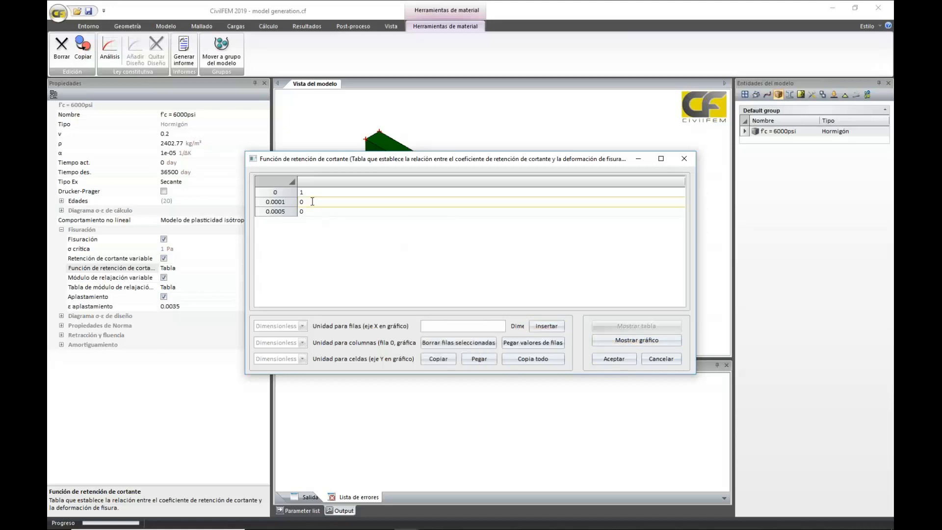
{"action": "key", "text": "BackSpace"}
{"action": "type", "text": "5"}
{"action": "key", "text": "BackSpace"}
{"action": "type", "text": "0.5"}
Examine the shear retention function as a graph, and close the table discarding the changes
{"action": "left_click", "coordinate": [634, 338]}
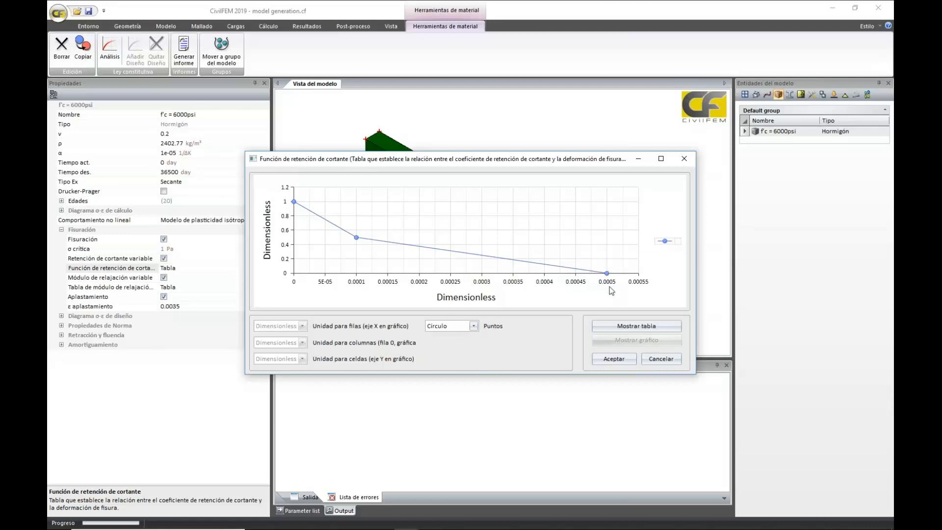
{"action": "mouse_move", "coordinate": [608, 288]}
{"action": "mouse_move", "coordinate": [575, 284]}
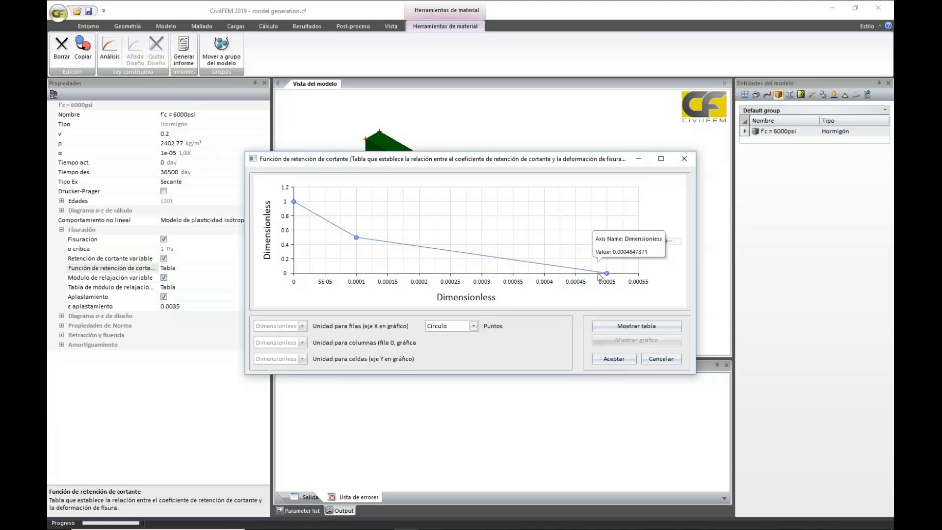
{"action": "left_click", "coordinate": [684, 159]}
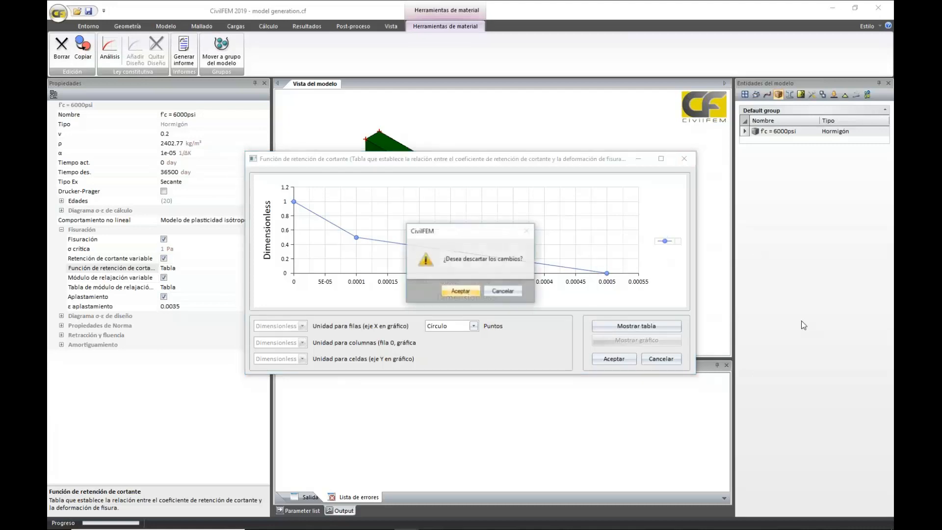
{"action": "left_click", "coordinate": [461, 287]}
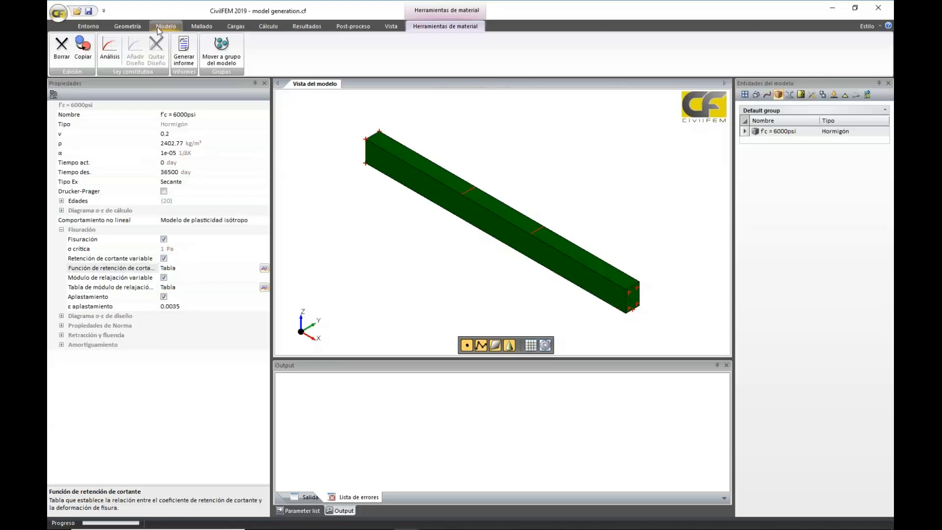
Create a reinforcing steel material (Acero armar) under the ACI code with grade fy = 60000psi
{"action": "left_click", "coordinate": [194, 28]}
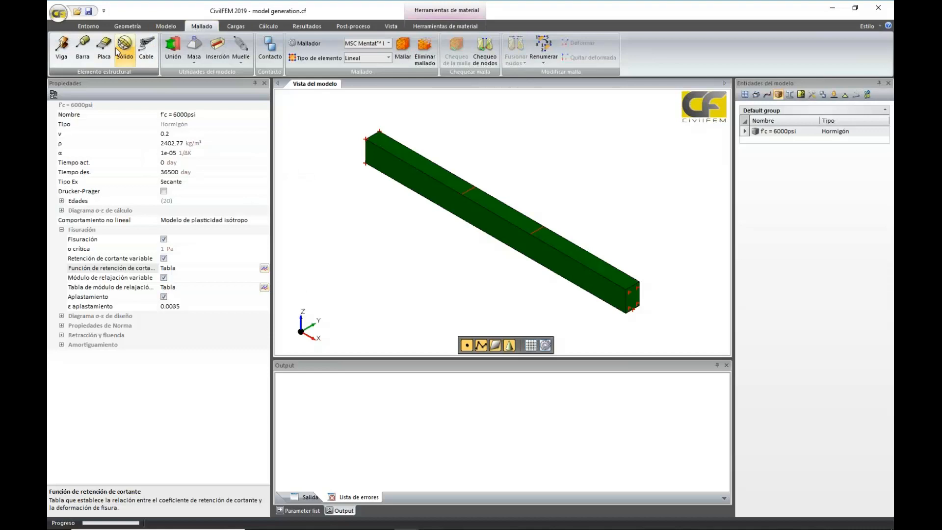
{"action": "left_click", "coordinate": [166, 26]}
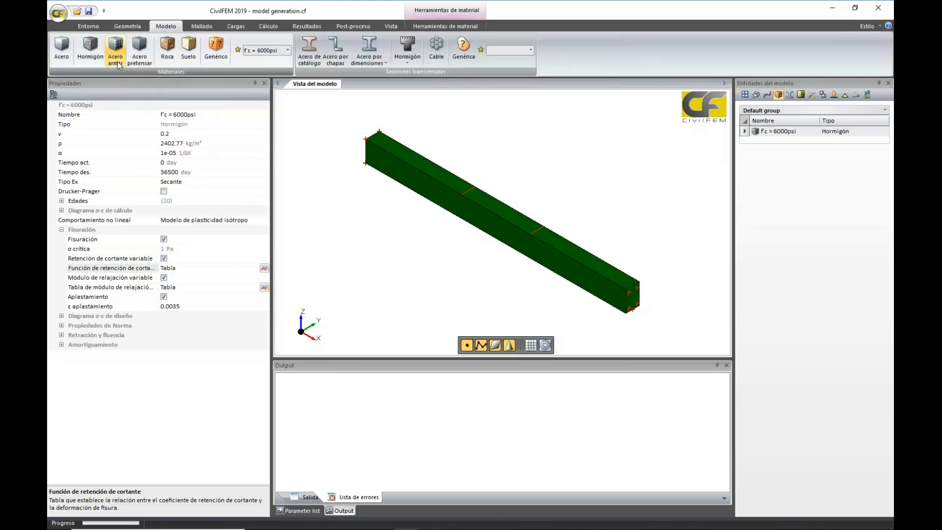
{"action": "left_click", "coordinate": [264, 124]}
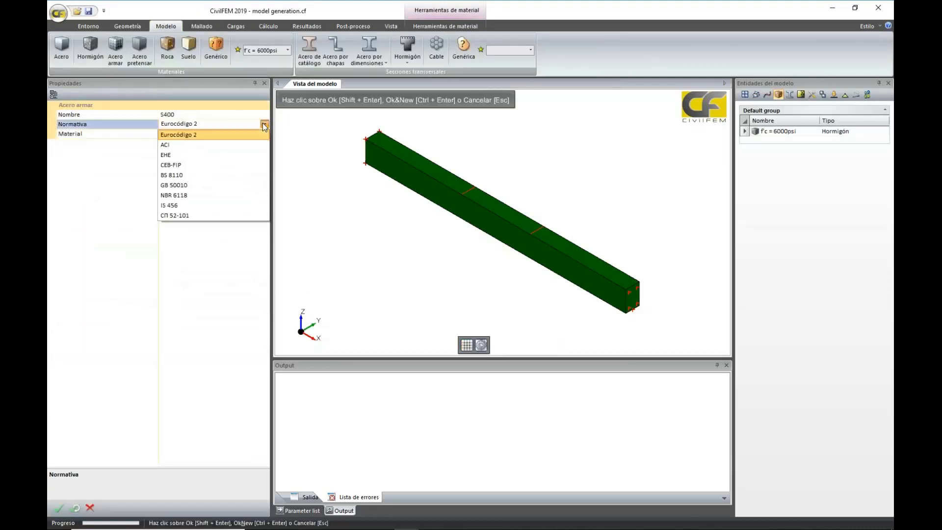
{"action": "left_click", "coordinate": [256, 145]}
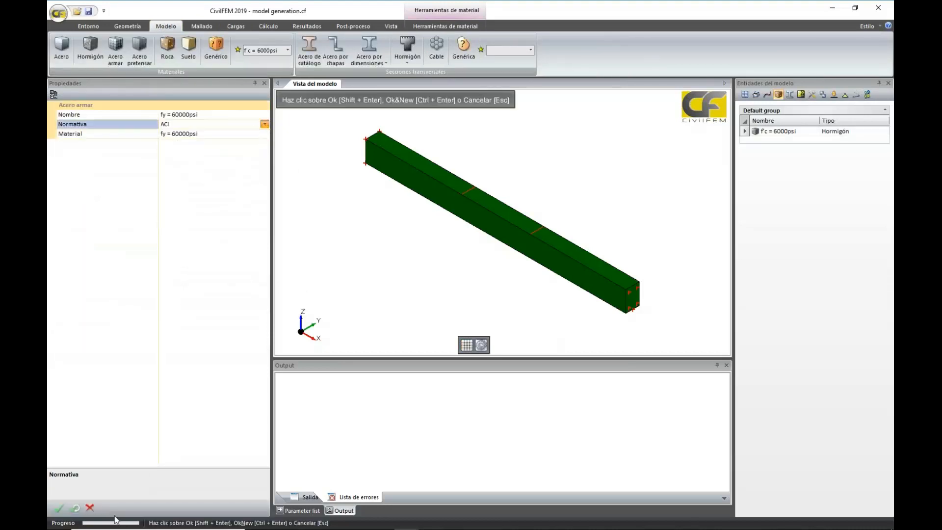
{"action": "left_click", "coordinate": [57, 510]}
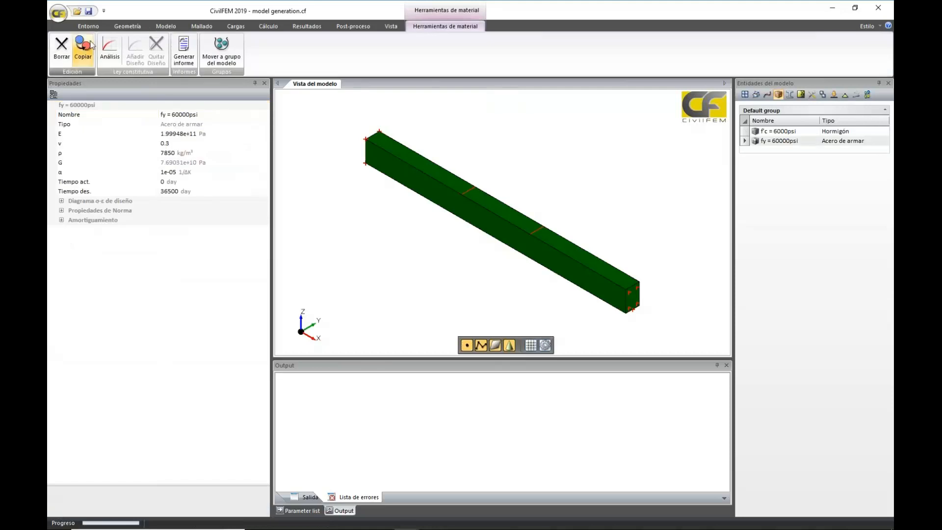
Add a Bilineal analysis stress-strain diagram to the fy = 60000psi reinforcing steel
{"action": "left_click", "coordinate": [228, 116]}
{"action": "left_click", "coordinate": [221, 136]}
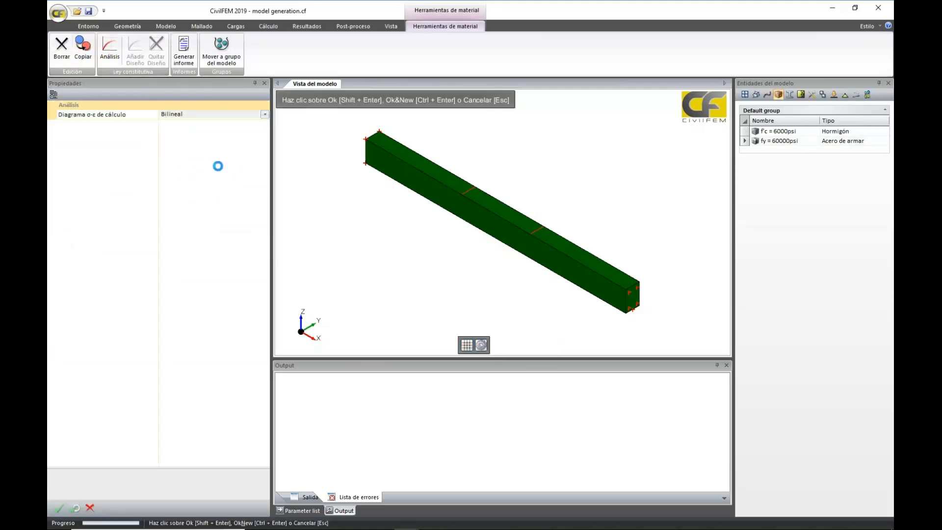
{"action": "left_click", "coordinate": [59, 513]}
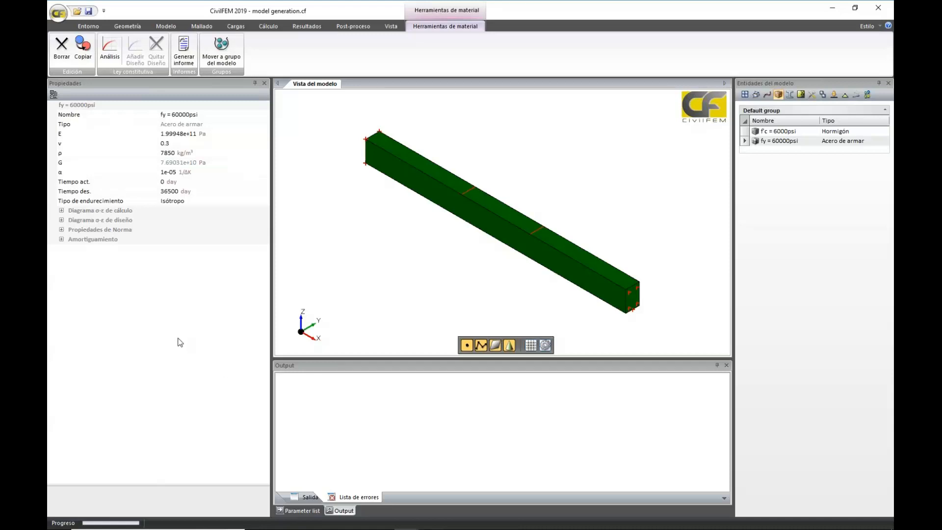
Create a solid structural element from the BEAM-CROSS SECTION volume
{"action": "left_click", "coordinate": [212, 28]}
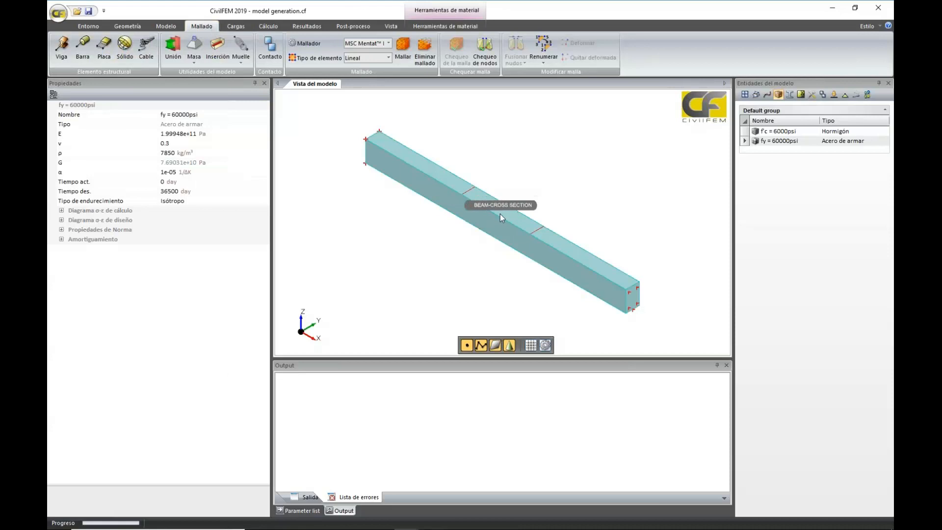
{"action": "left_click", "coordinate": [124, 49]}
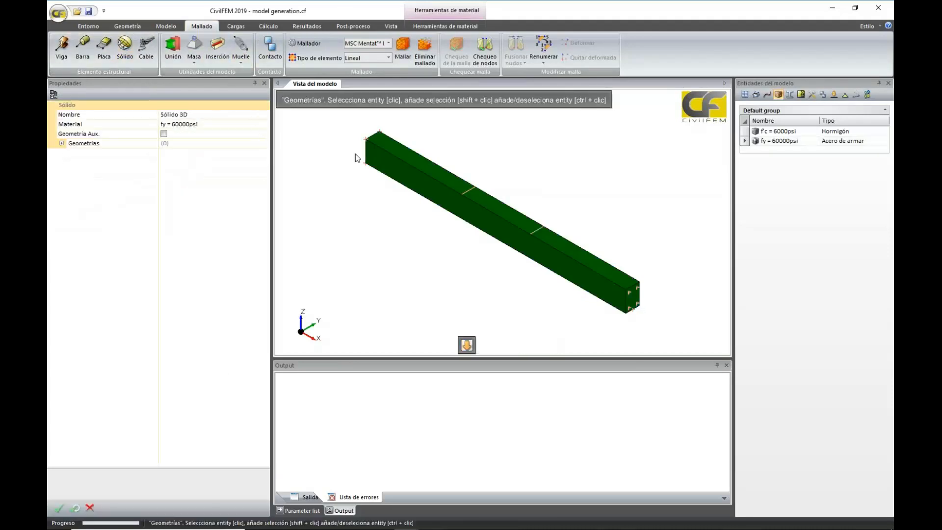
{"action": "left_click", "coordinate": [426, 177]}
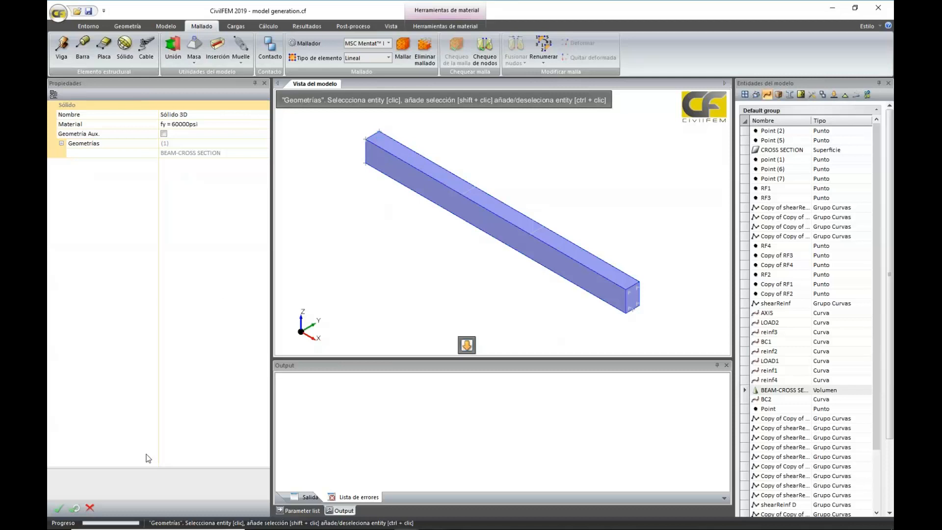
{"action": "left_click", "coordinate": [59, 508]}
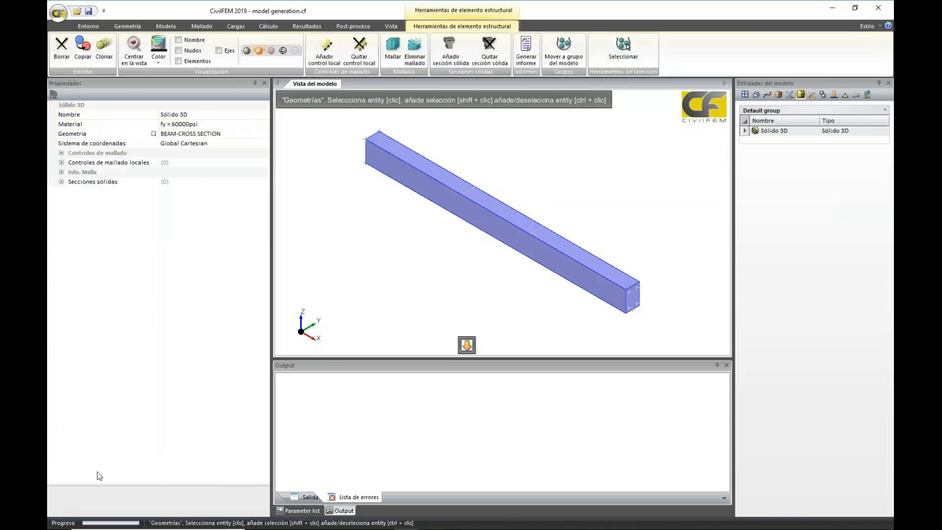
Set the solid element's mesh control to Extrusión de malla superficial with an extrusion size of 1 cm
{"action": "left_click", "coordinate": [61, 153]}
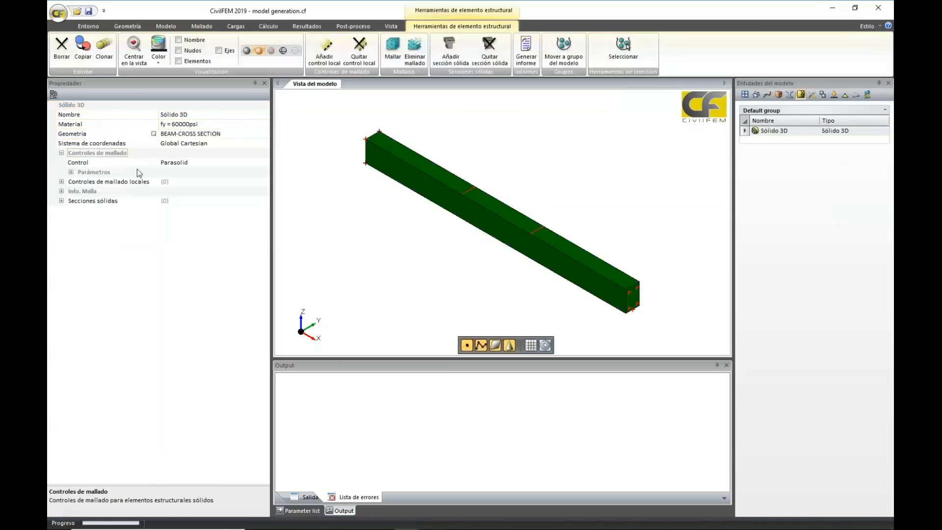
{"action": "left_click", "coordinate": [201, 163]}
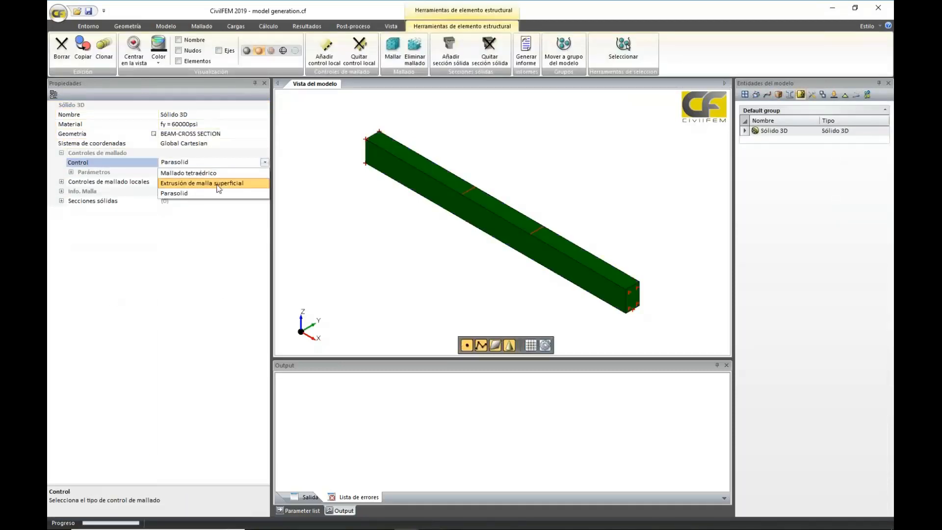
{"action": "left_click", "coordinate": [217, 185]}
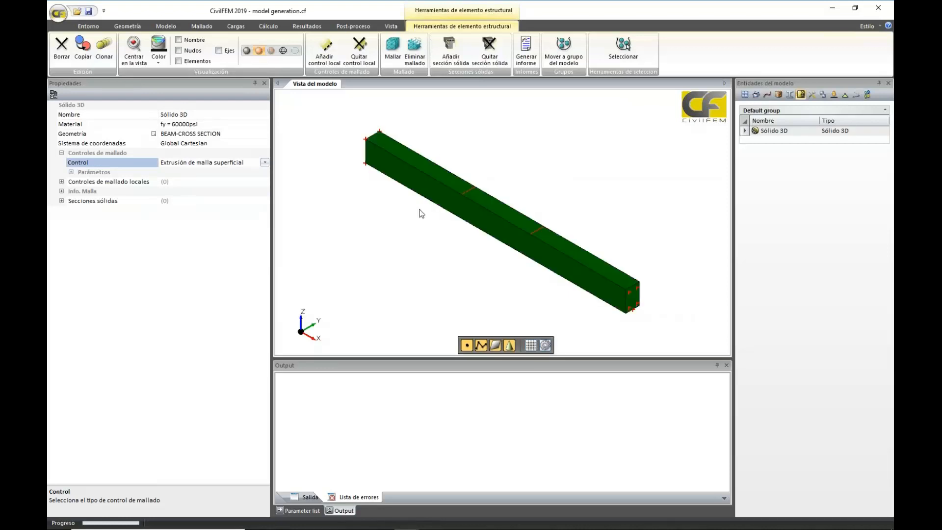
{"action": "left_click", "coordinate": [71, 172]}
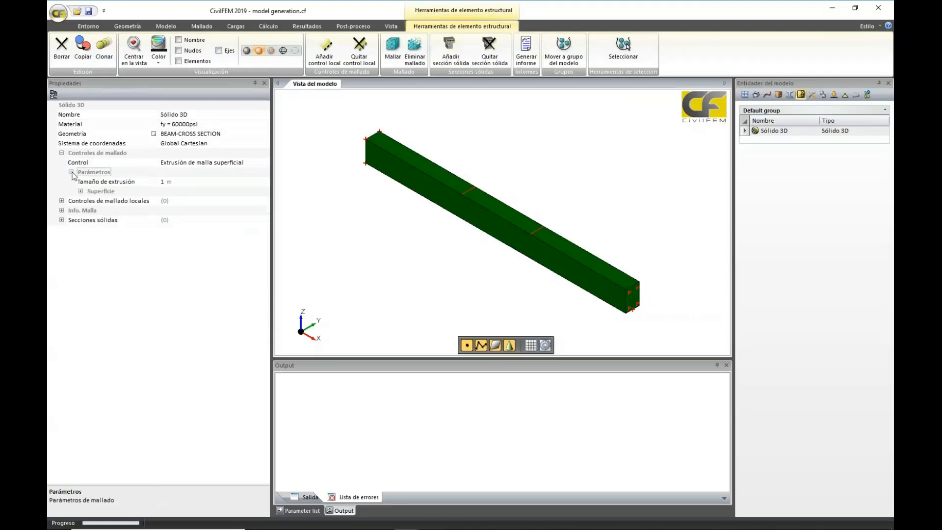
{"action": "left_click", "coordinate": [260, 181]}
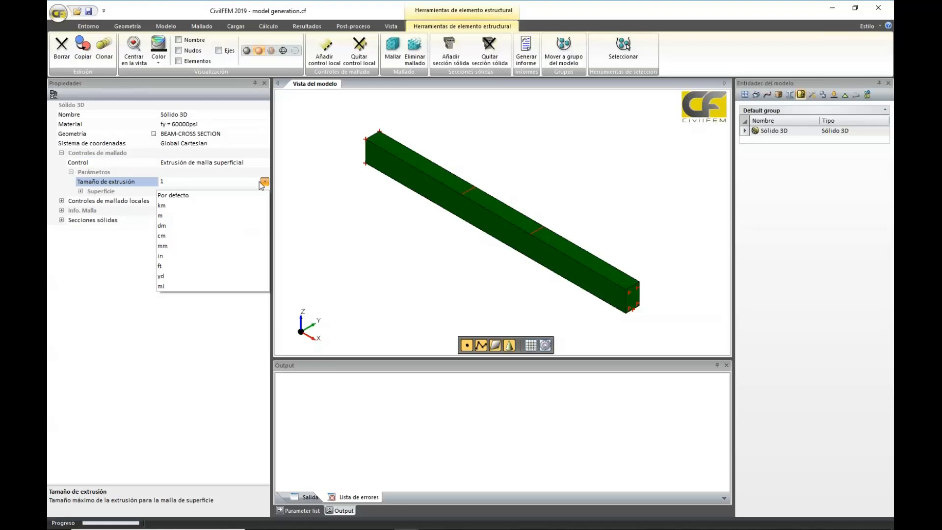
{"action": "left_click", "coordinate": [249, 236]}
{"action": "left_click", "coordinate": [178, 182]}
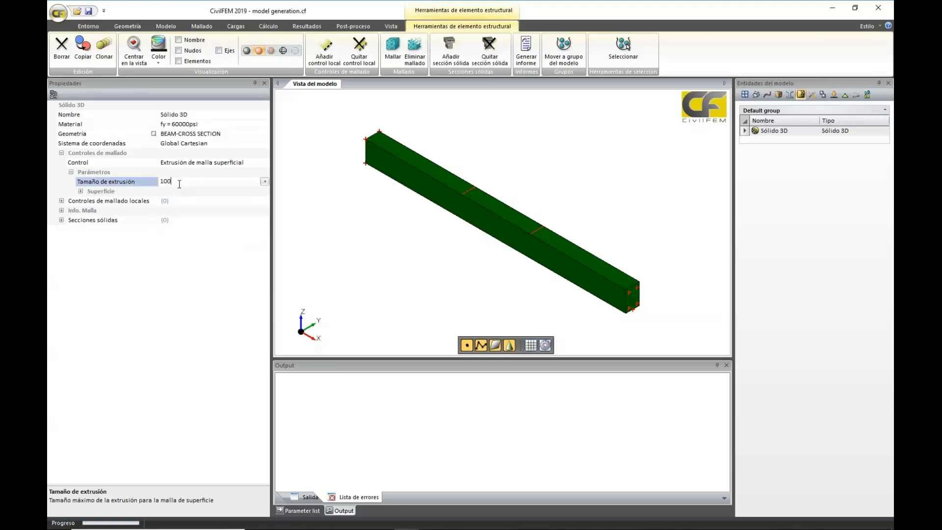
{"action": "key", "text": "BackSpace"}
{"action": "key", "text": "BackSpace"}
{"action": "left_click", "coordinate": [174, 281]}
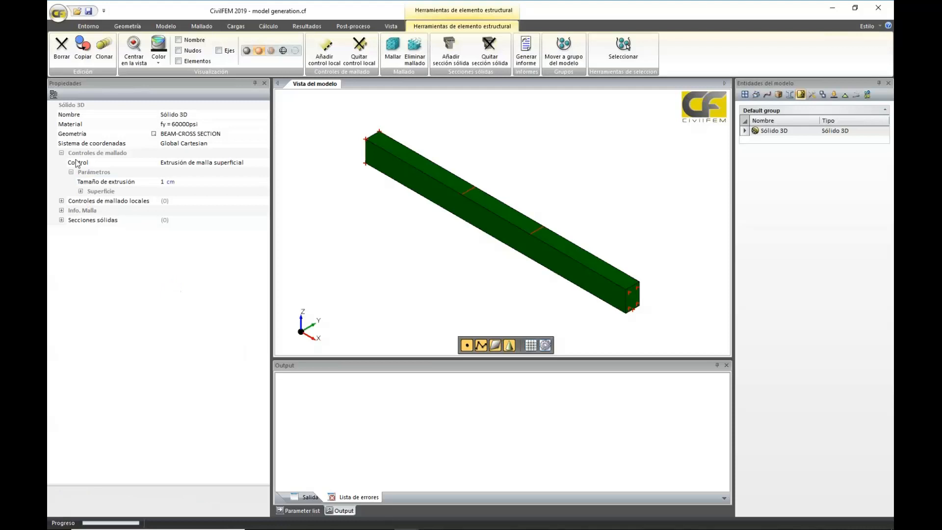
Set the surface mesh element type of the solid to Cuadrilatero
{"action": "left_click", "coordinate": [82, 192]}
{"action": "left_click", "coordinate": [222, 201]}
{"action": "left_click", "coordinate": [222, 201]}
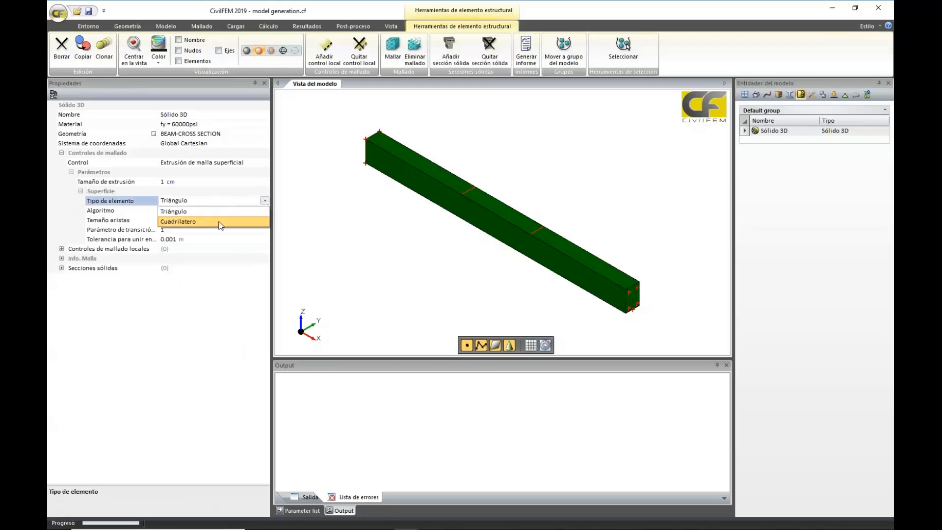
{"action": "left_click", "coordinate": [219, 222]}
Set the surface mesh edge size to 2 cm and mesh the solid element without saving the model
{"action": "left_click", "coordinate": [216, 221]}
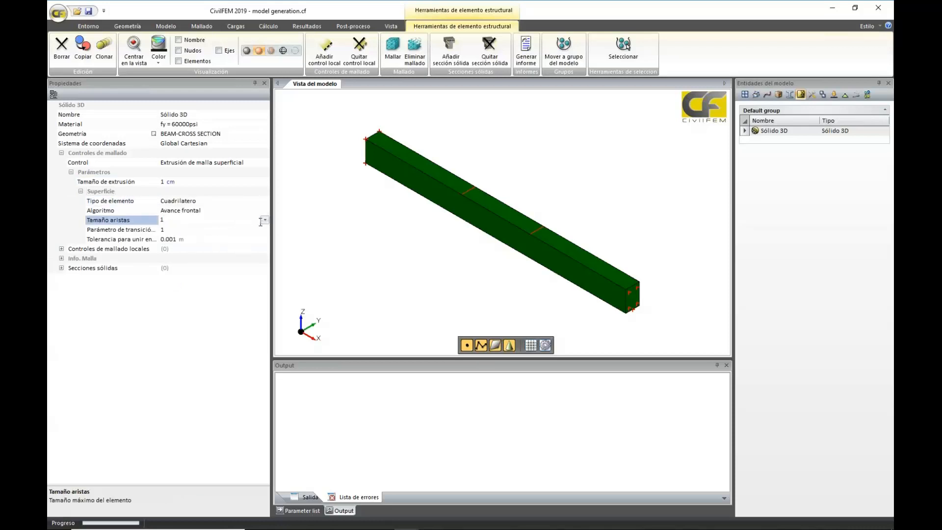
{"action": "left_click", "coordinate": [264, 220]}
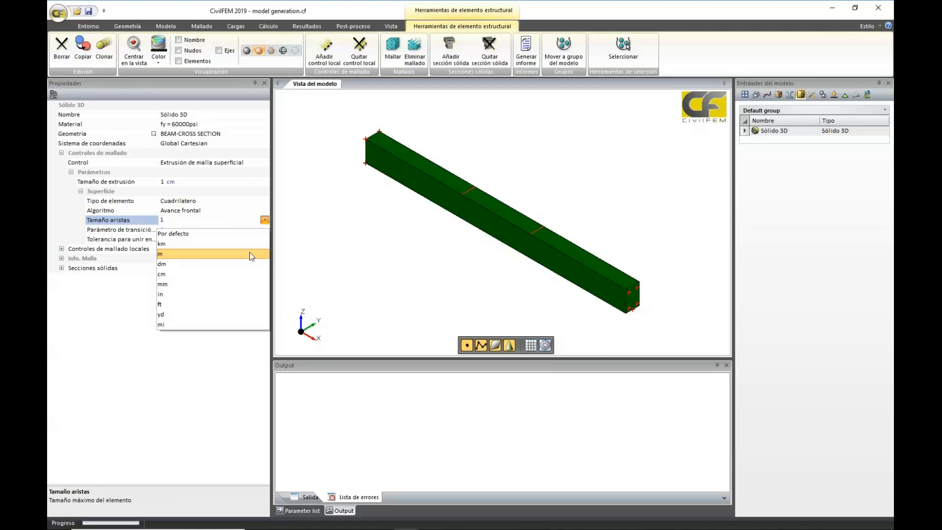
{"action": "left_click", "coordinate": [246, 273]}
{"action": "type", "text": "00"}
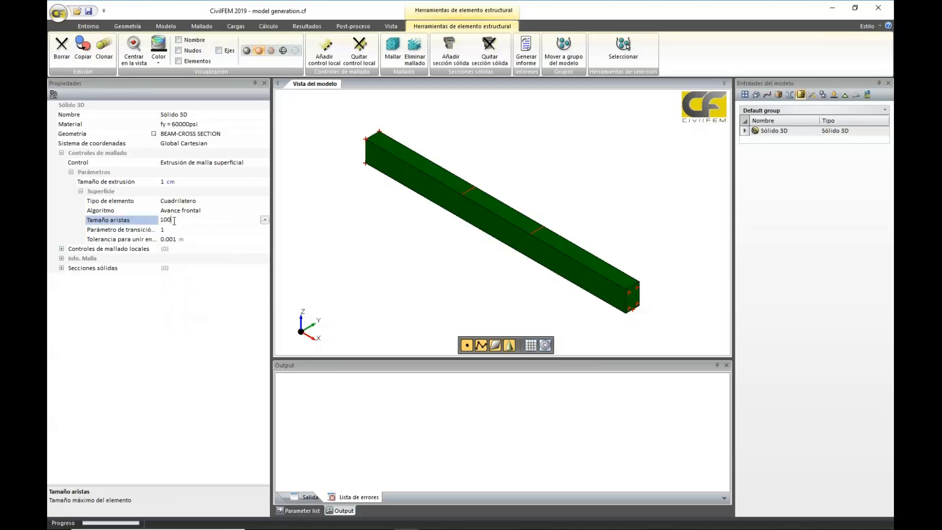
{"action": "key", "text": "BackSpace"}
{"action": "key", "text": "BackSpace"}
{"action": "key", "text": "BackSpace"}
{"action": "type", "text": "2"}
{"action": "key", "text": "Return"}
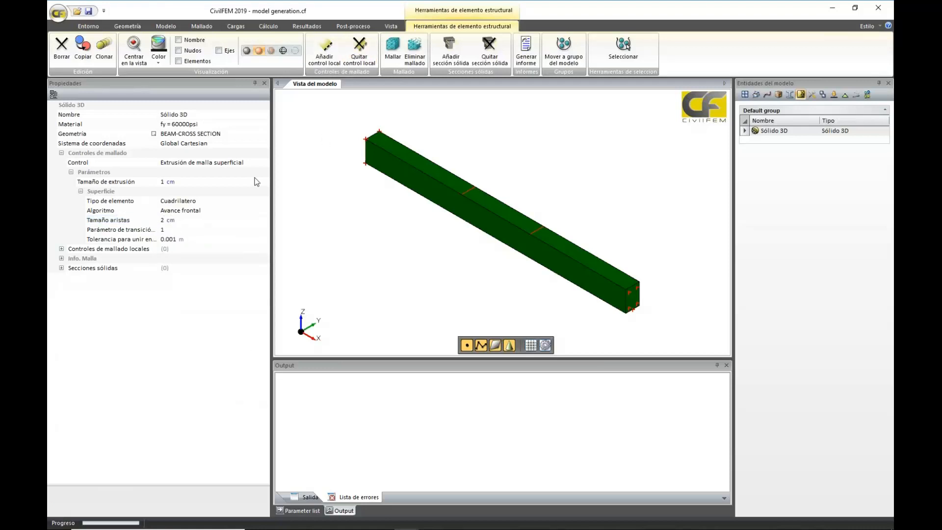
{"action": "left_click", "coordinate": [393, 45]}
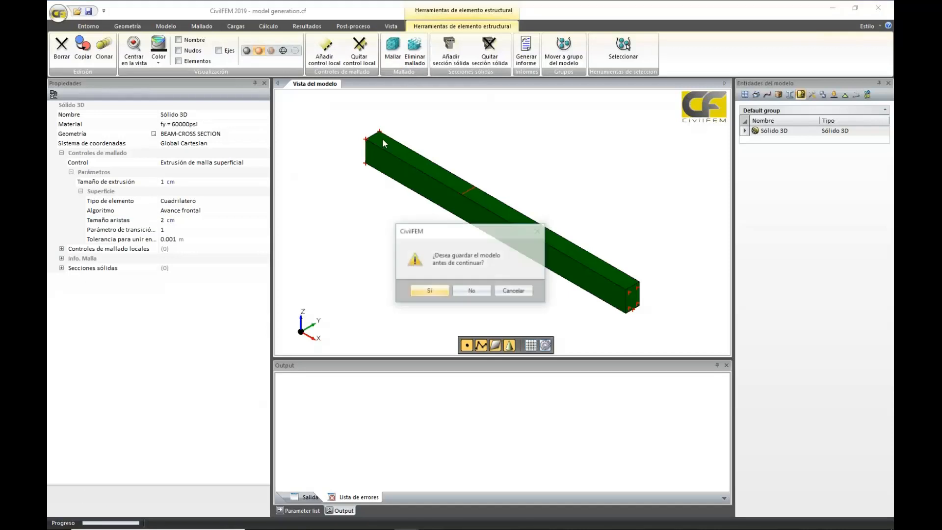
{"action": "left_click", "coordinate": [469, 294]}
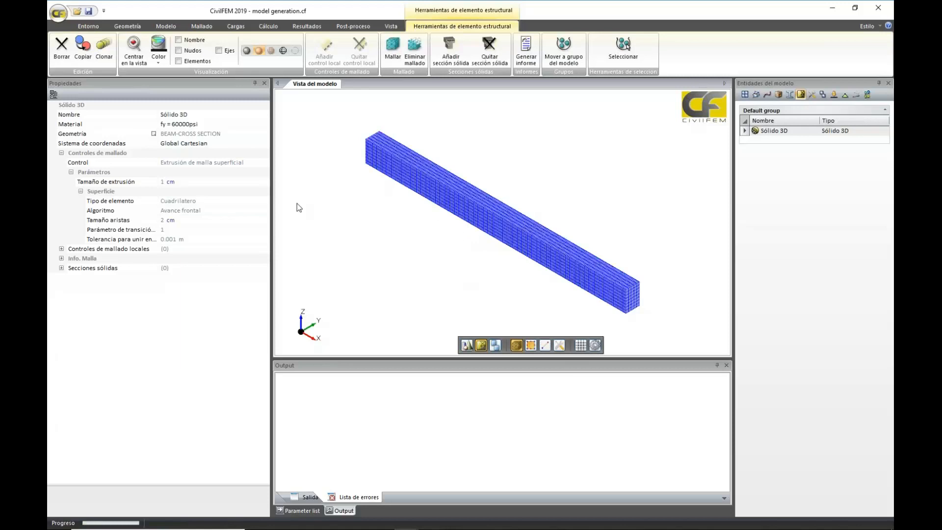
Return to the geometry display and hide the BEAM-CROSS SECTION volume to expose the reinforcement curves
{"action": "left_click", "coordinate": [206, 25]}
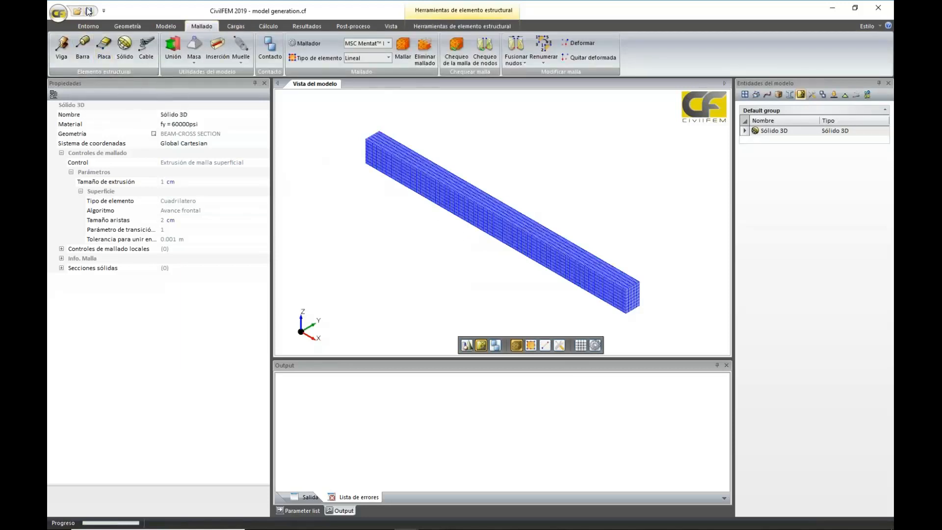
{"action": "left_click", "coordinate": [466, 347]}
{"action": "left_click", "coordinate": [589, 267]}
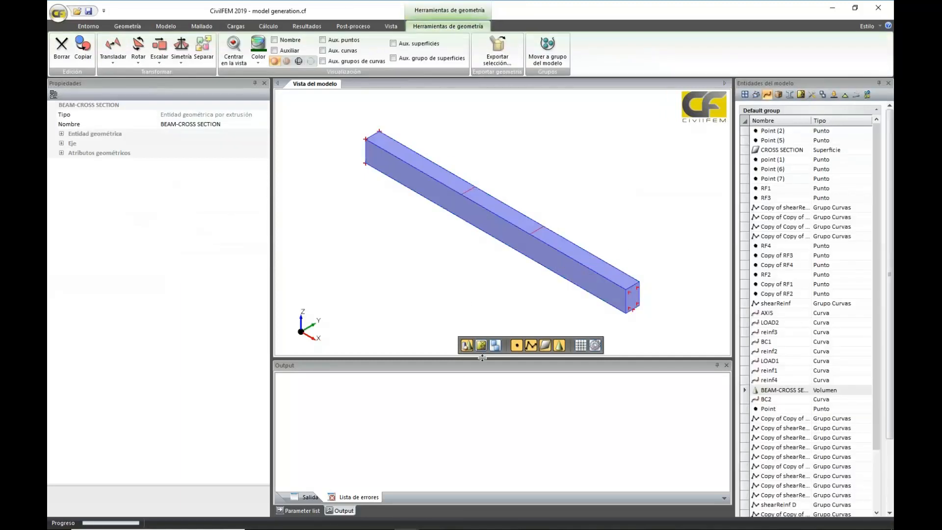
{"action": "left_click", "coordinate": [311, 61]}
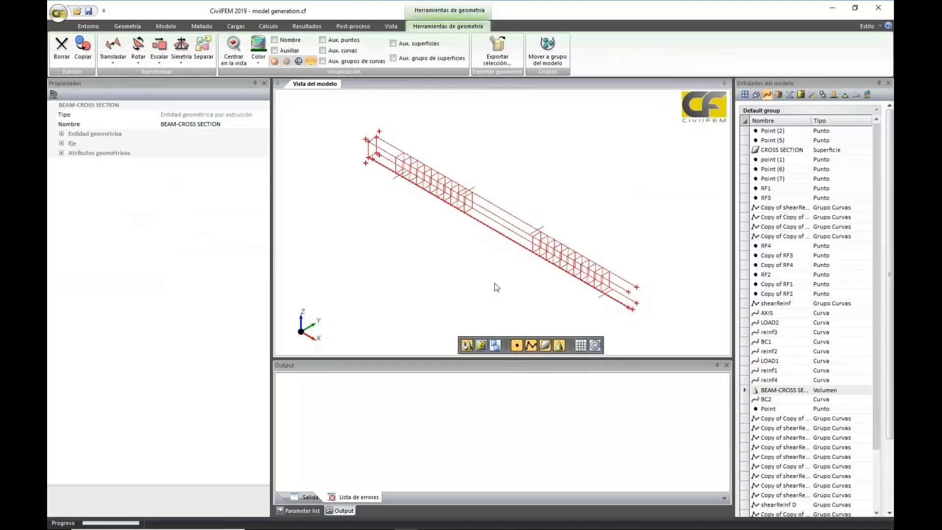
{"action": "middle_click_drag", "start_coordinate": [495, 284], "coordinate": [526, 235]}
{"action": "scroll", "coordinate": [535, 304], "scroll_direction": "up", "scroll_amount": 6}
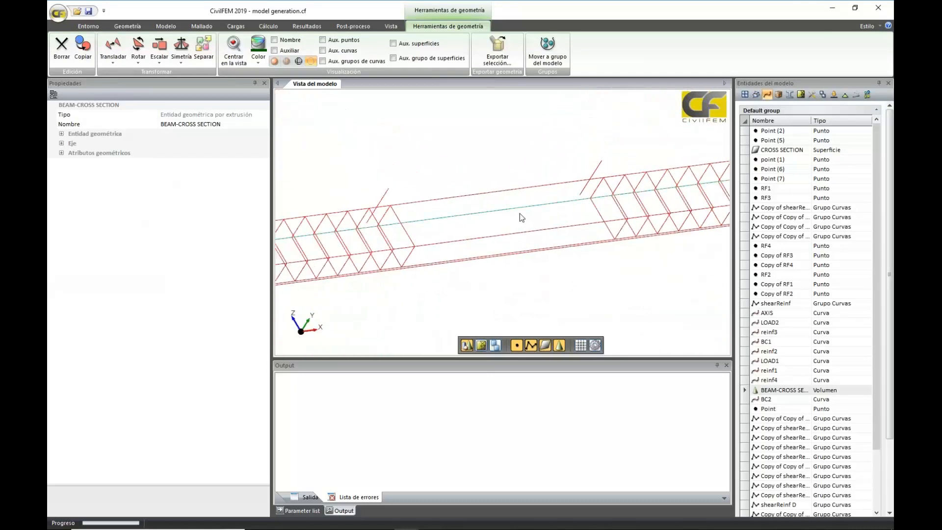
{"action": "scroll", "coordinate": [519, 214], "scroll_direction": "down", "scroll_amount": 5}
{"action": "middle_click_drag", "start_coordinate": [595, 244], "coordinate": [607, 301]}
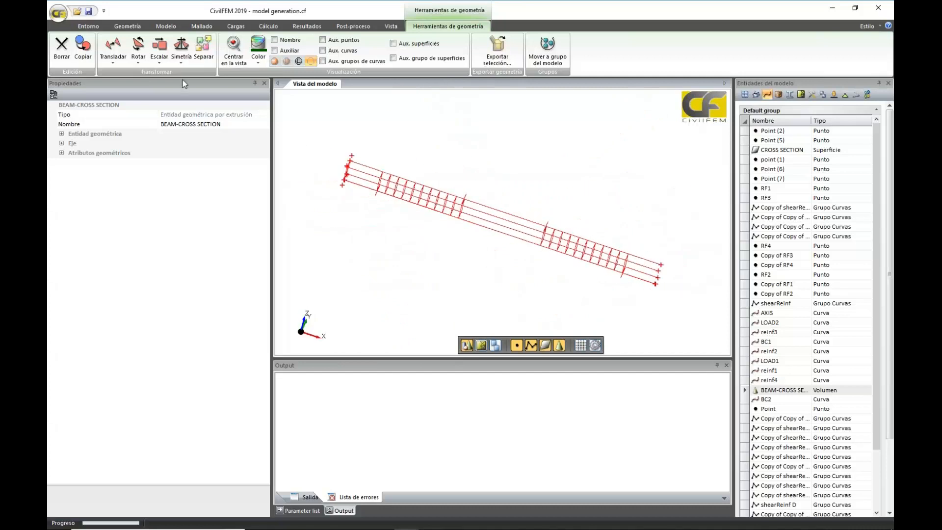
Create a cable cross section using the fy = 60000psi material with an outer diameter of 16 mm
{"action": "left_click", "coordinate": [132, 30]}
{"action": "left_click", "coordinate": [172, 29]}
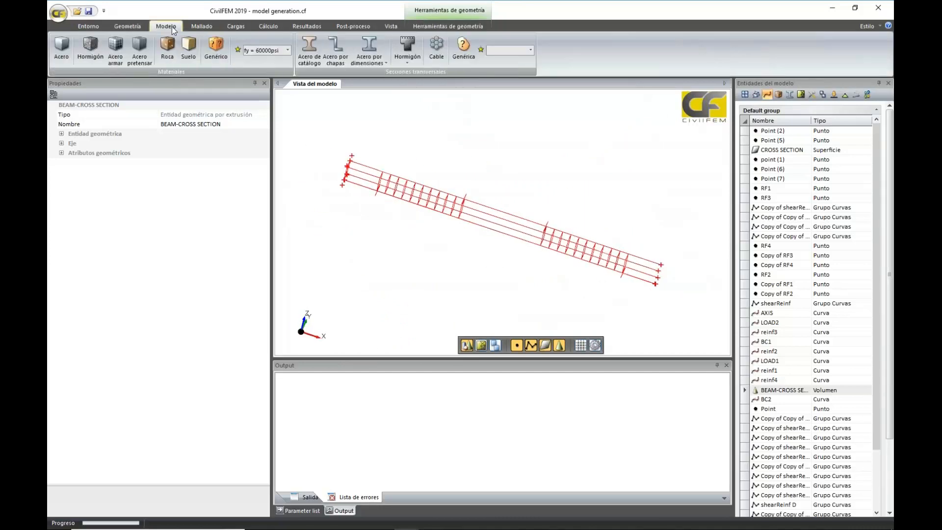
{"action": "left_click", "coordinate": [436, 49]}
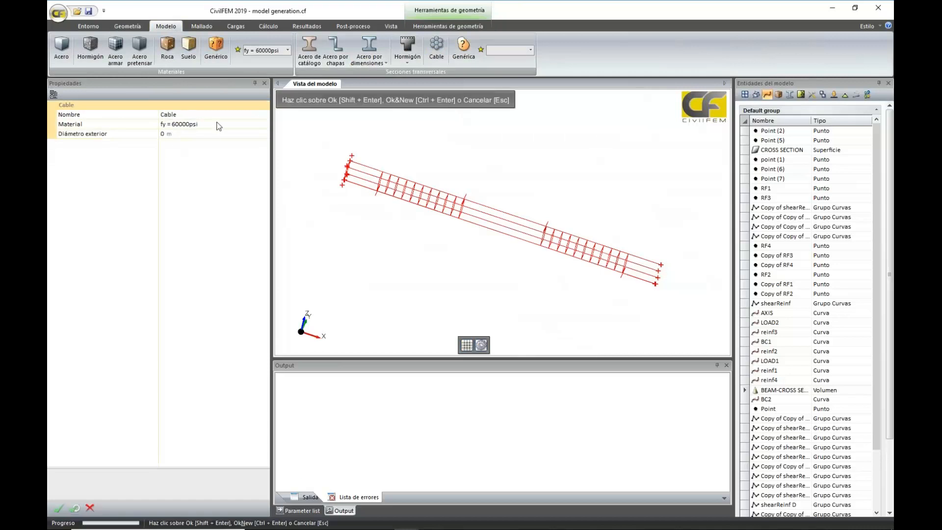
{"action": "left_click", "coordinate": [249, 133]}
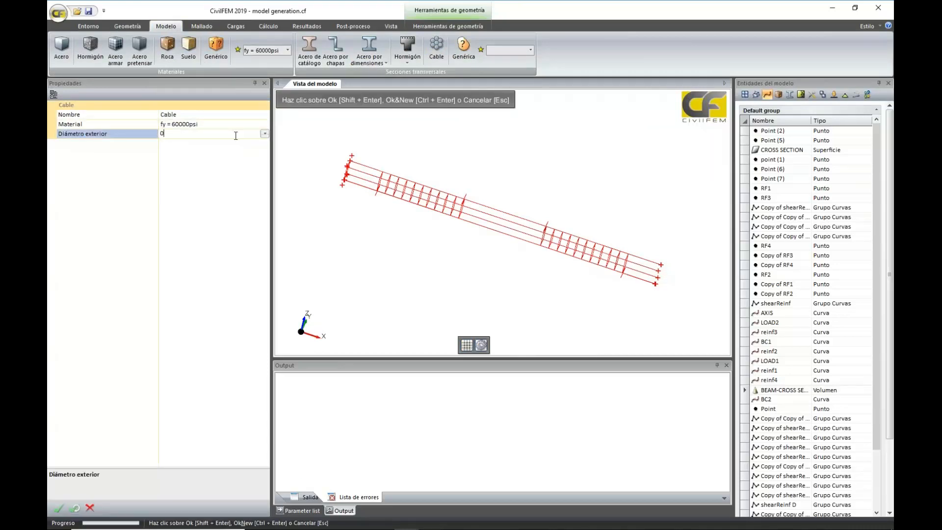
{"action": "left_click", "coordinate": [265, 134]}
{"action": "left_click", "coordinate": [222, 196]}
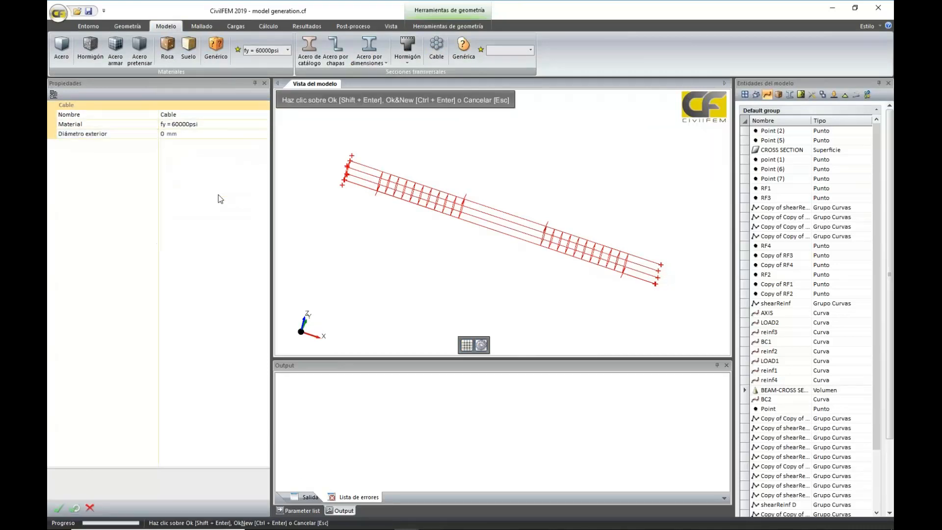
{"action": "left_click", "coordinate": [172, 134]}
{"action": "type", "text": "1"}
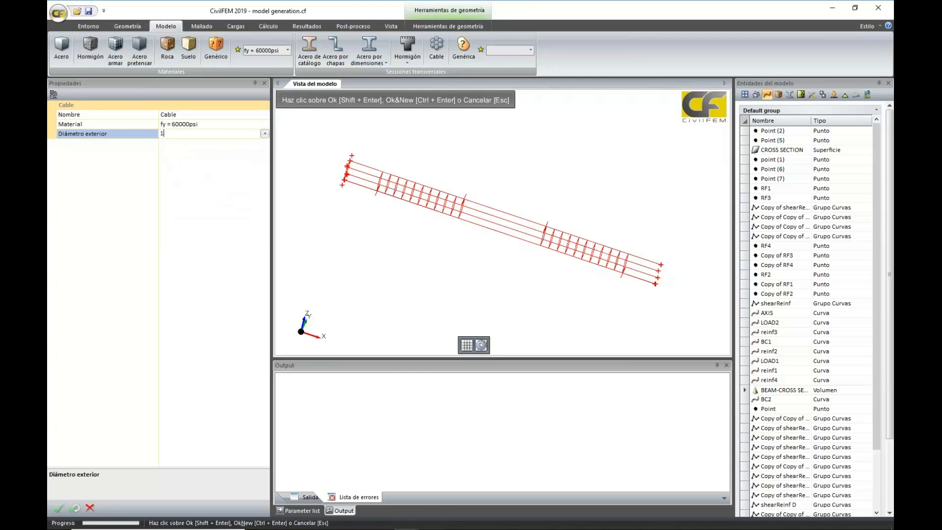
{"action": "type", "text": "6"}
{"action": "key", "text": "Return"}
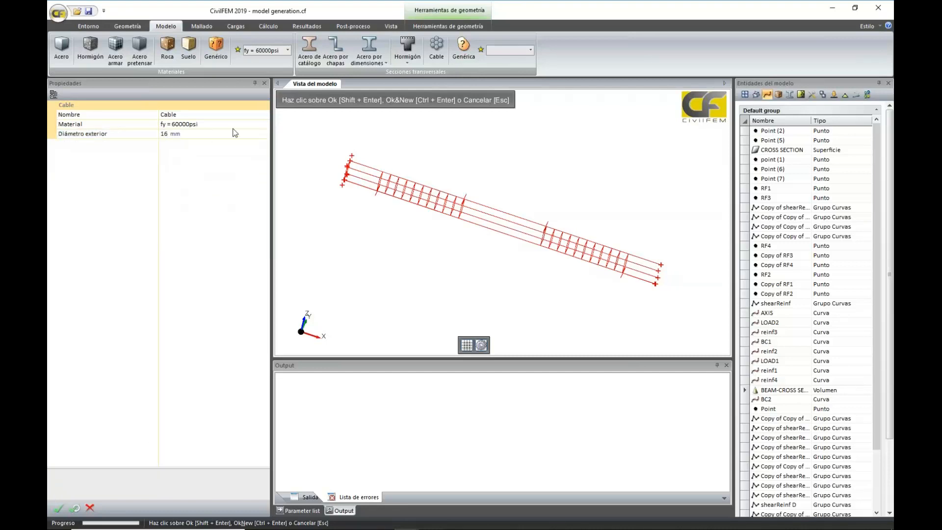
{"action": "left_click", "coordinate": [55, 508]}
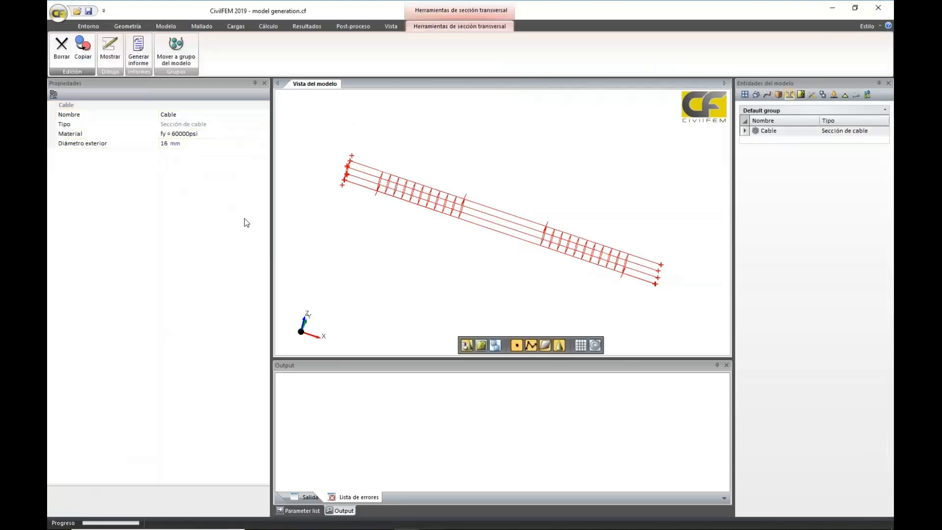
Create bar structural elements (Barra) with the Cable section from the reinf1 and reinf2 curves
{"action": "left_click", "coordinate": [204, 27]}
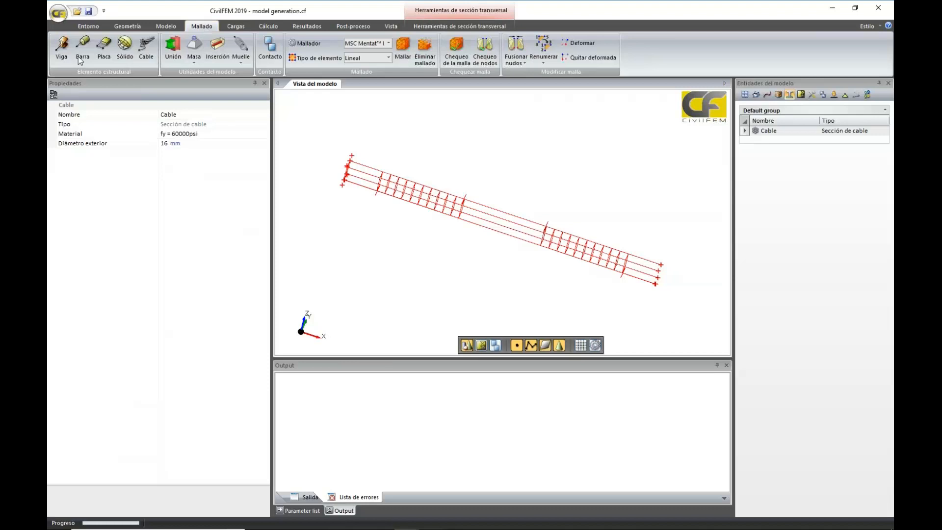
{"action": "left_click", "coordinate": [82, 51]}
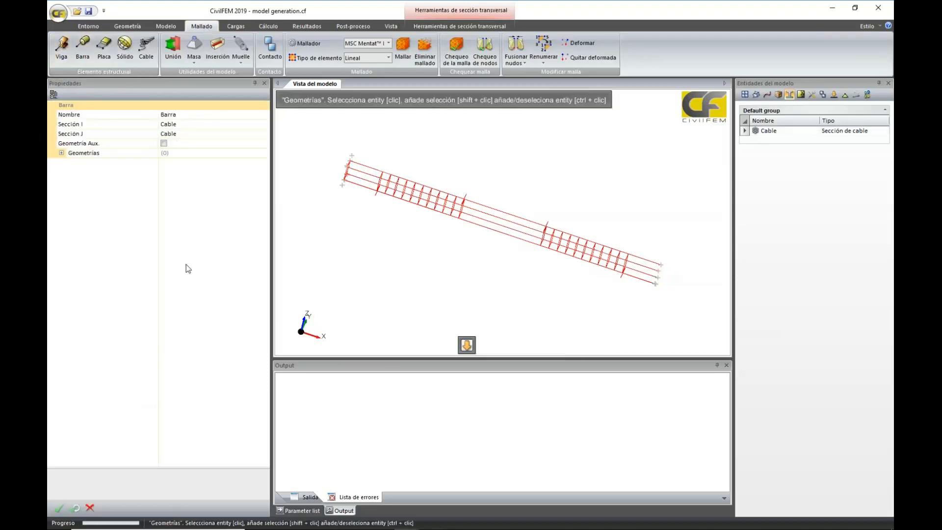
{"action": "middle_click_drag", "start_coordinate": [477, 278], "coordinate": [434, 214]}
{"action": "scroll", "coordinate": [510, 309], "scroll_direction": "up", "scroll_amount": 5}
{"action": "middle_click_drag", "start_coordinate": [579, 279], "coordinate": [578, 293]}
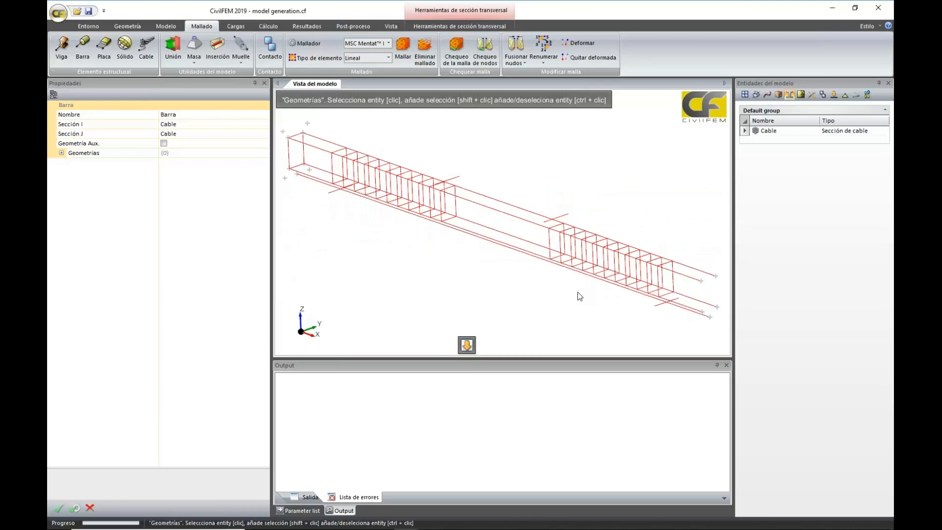
{"action": "left_click", "coordinate": [542, 259]}
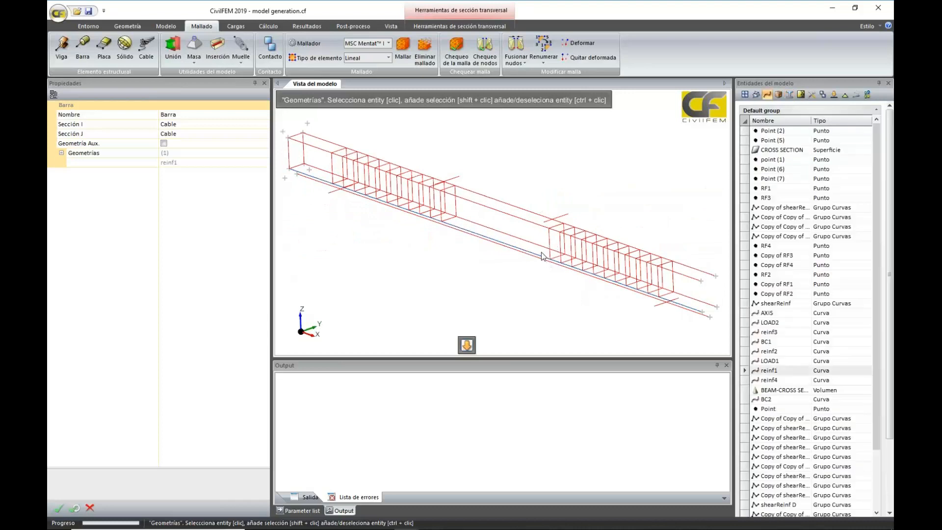
{"action": "left_click", "coordinate": [541, 246], "text": "shift"}
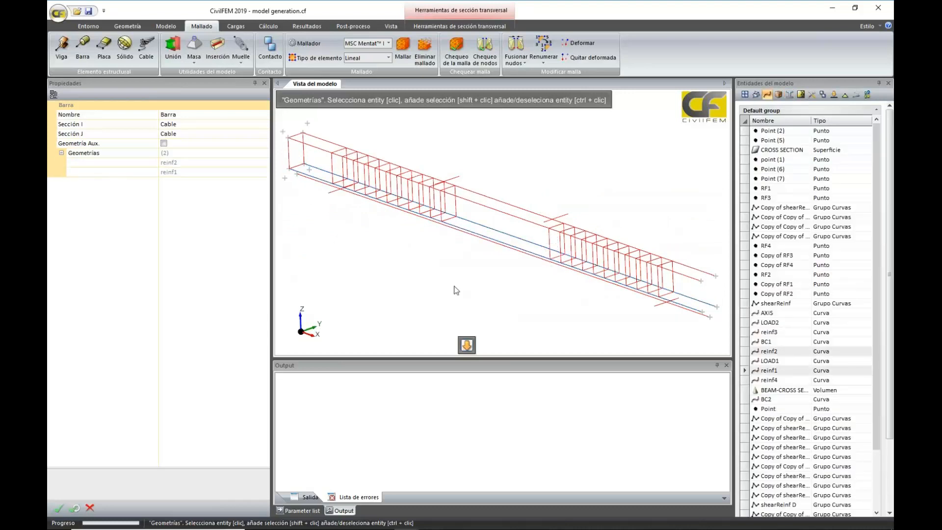
{"action": "left_click", "coordinate": [58, 508]}
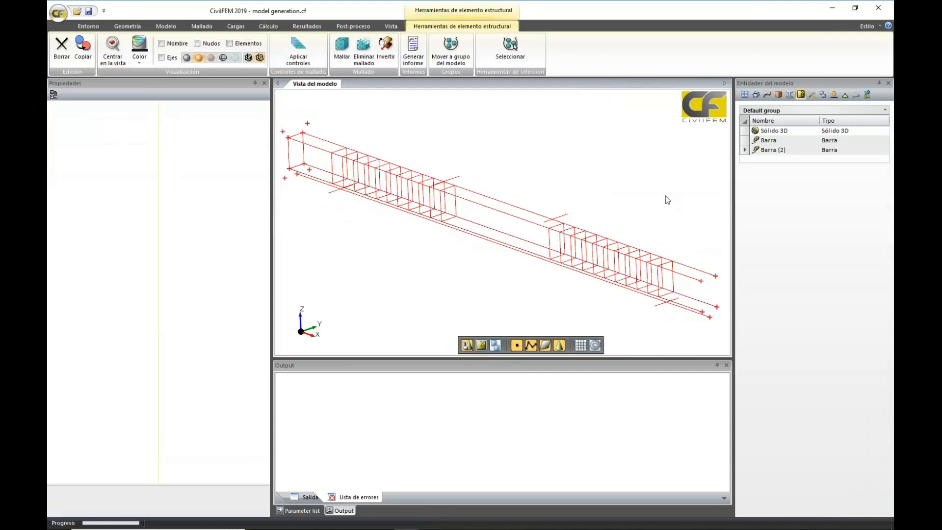
Mesh the two bar elements without saving the model, and inspect the bars at the beam's end face
{"action": "left_click", "coordinate": [342, 47]}
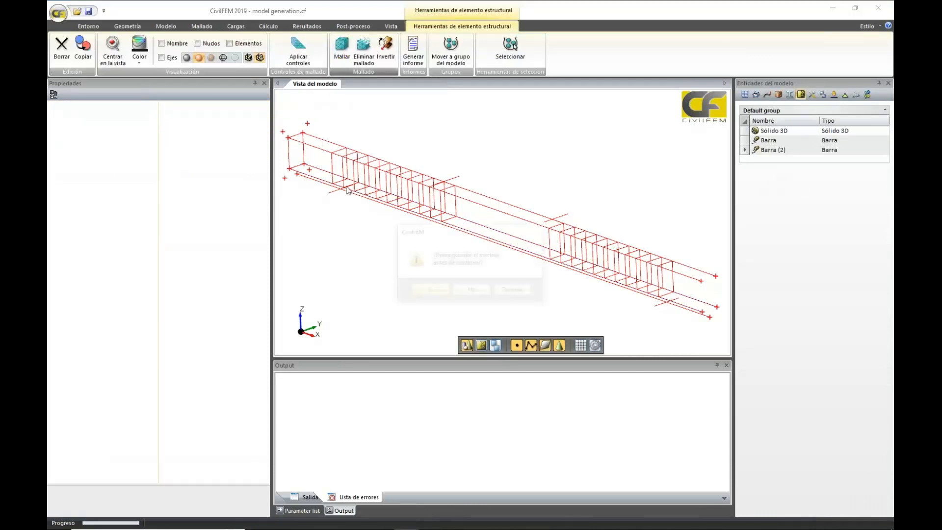
{"action": "left_click", "coordinate": [471, 291]}
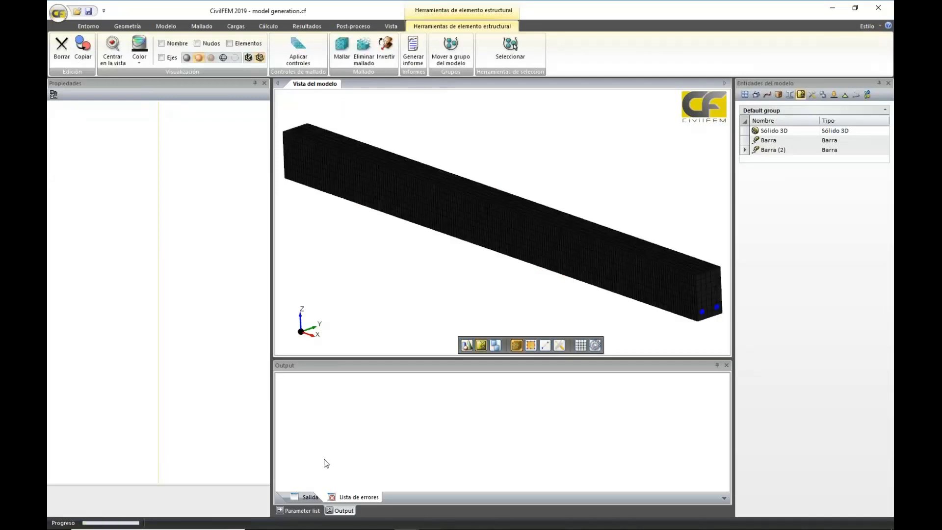
{"action": "middle_click_drag", "start_coordinate": [555, 318], "coordinate": [650, 209]}
{"action": "scroll", "coordinate": [511, 309], "scroll_direction": "up", "scroll_amount": 4}
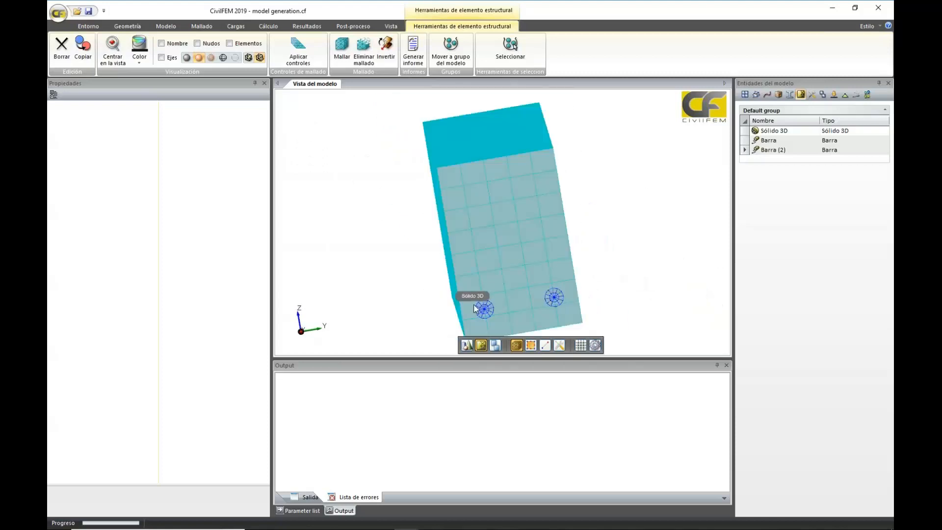
Select the Sólido 3D beam and set its display to the opaque shaded mode, leaving it deselected
{"action": "scroll", "coordinate": [595, 290], "scroll_direction": "up", "scroll_amount": 1}
{"action": "middle_click_drag", "start_coordinate": [600, 288], "coordinate": [601, 286]}
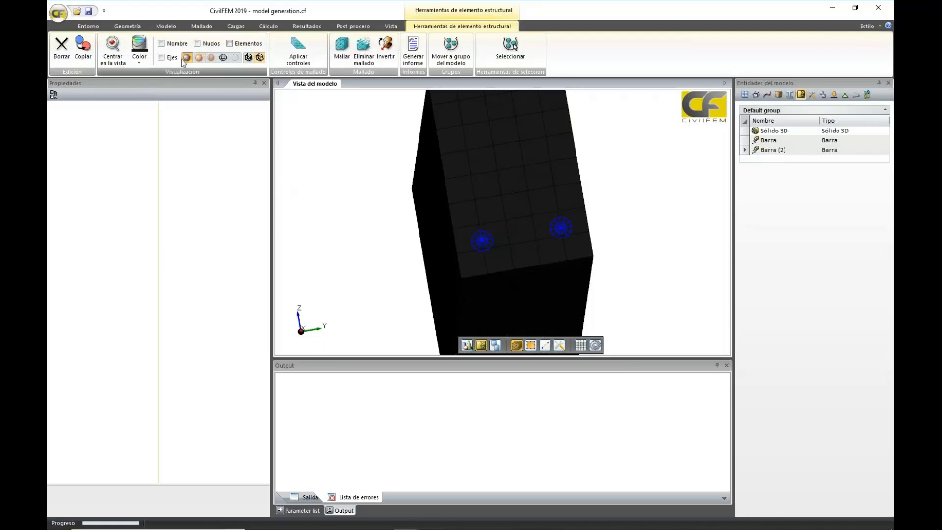
{"action": "left_click", "coordinate": [481, 182]}
{"action": "left_click", "coordinate": [247, 50]}
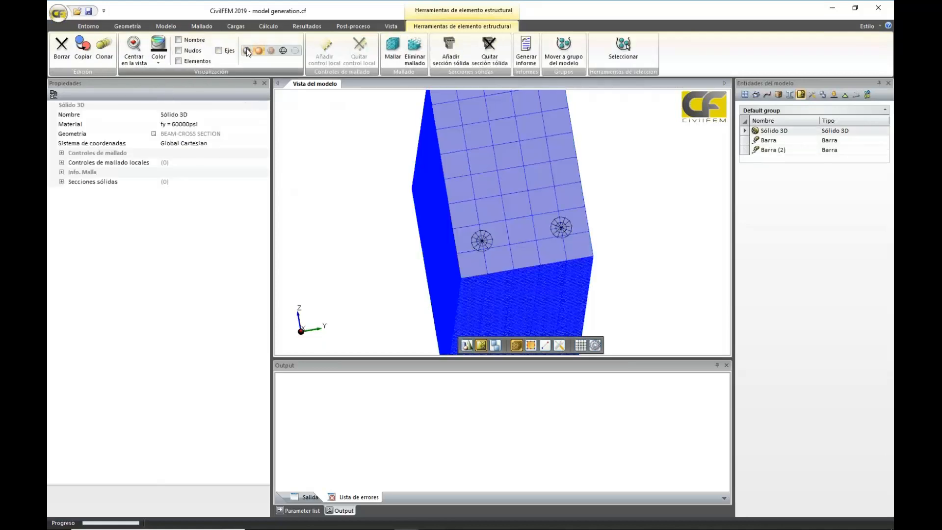
{"action": "left_click", "coordinate": [383, 208]}
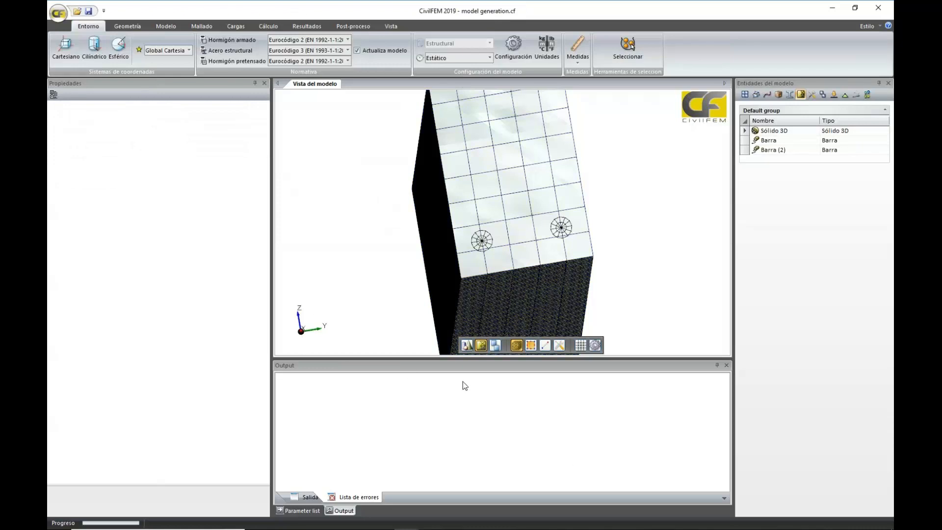
Create an Inserción with Sólido 3D as the host element and both bars, Barra and Barra (2), as inserted elements
{"action": "middle_click_drag", "start_coordinate": [325, 141], "coordinate": [352, 153]}
{"action": "scroll", "coordinate": [397, 244], "scroll_direction": "down", "scroll_amount": 3}
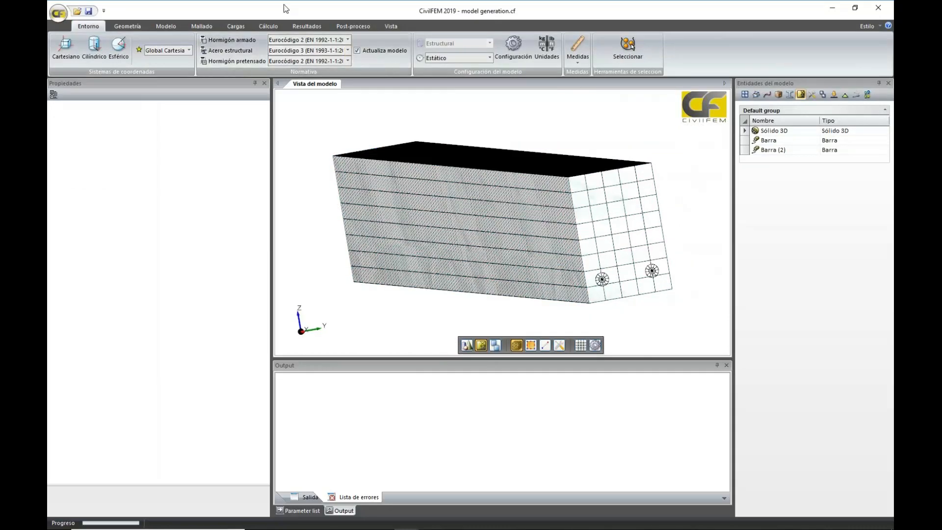
{"action": "left_click", "coordinate": [202, 26]}
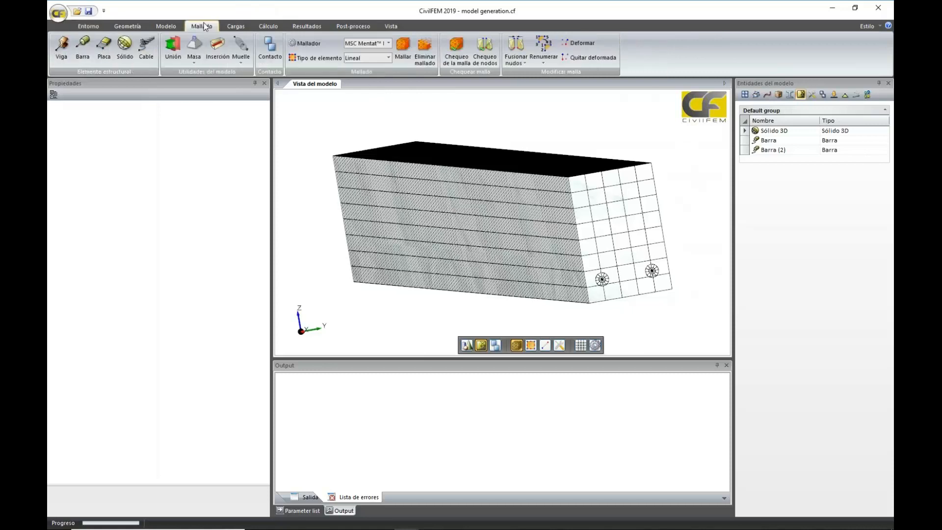
{"action": "left_click", "coordinate": [218, 49]}
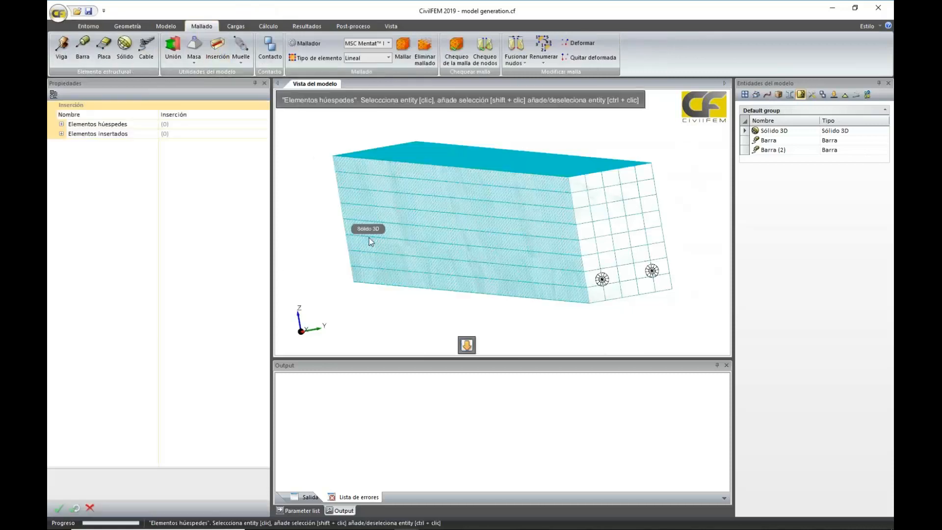
{"action": "left_click", "coordinate": [463, 235]}
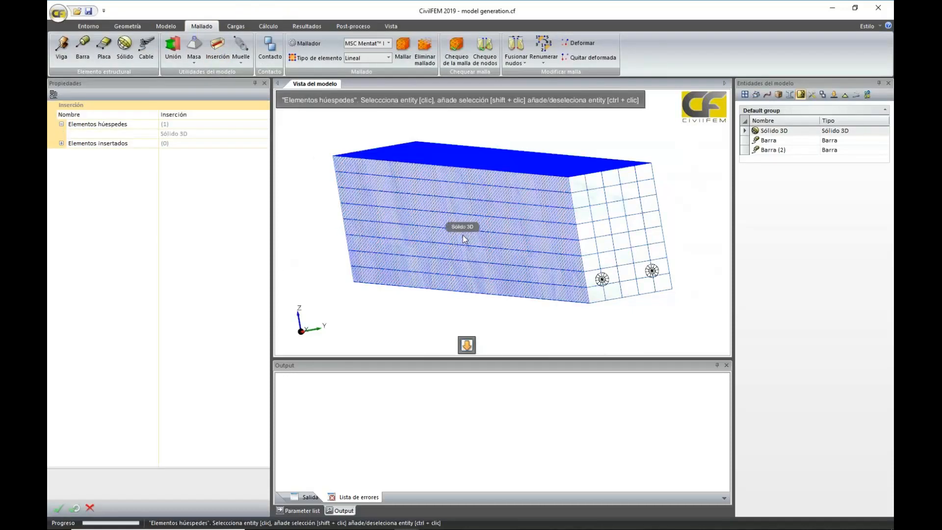
{"action": "left_click", "coordinate": [467, 345]}
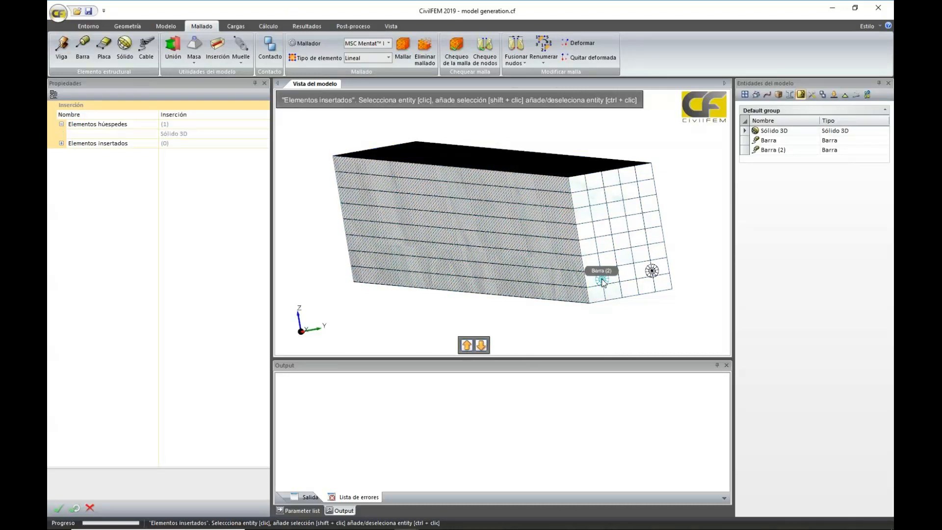
{"action": "left_click", "coordinate": [603, 281]}
{"action": "left_click", "coordinate": [654, 272]}
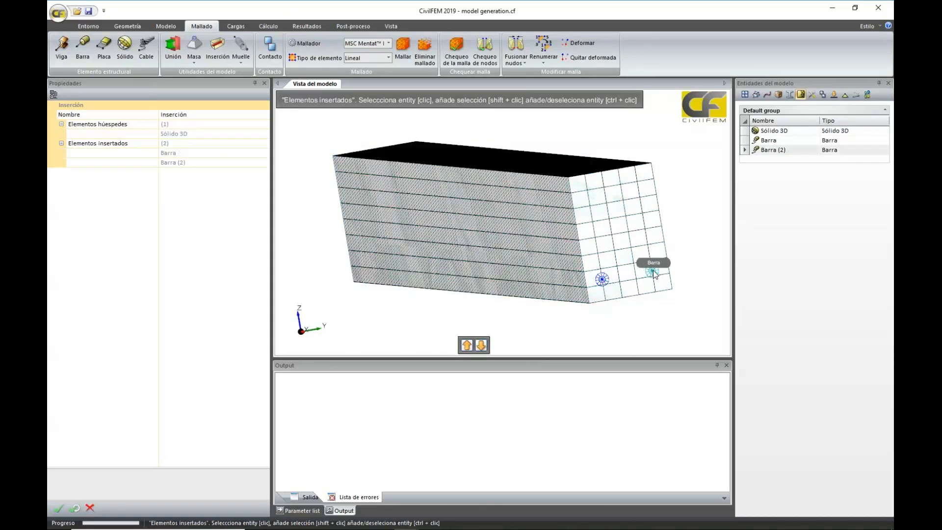
{"action": "left_click", "coordinate": [55, 510]}
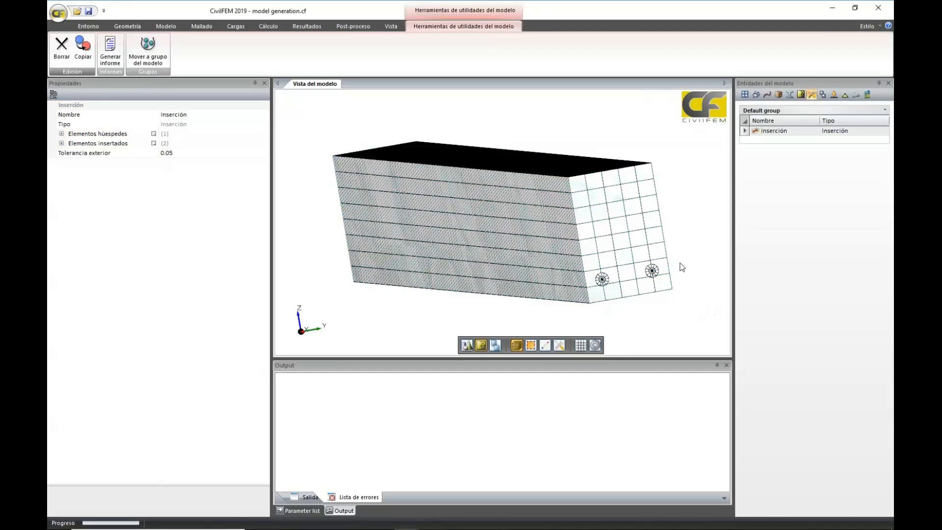
Enable the displacement convergence check (Convergencia u) in the global calculation controls
{"action": "middle_click_drag", "start_coordinate": [717, 264], "coordinate": [699, 270]}
{"action": "scroll", "coordinate": [706, 265], "scroll_direction": "up", "scroll_amount": 3}
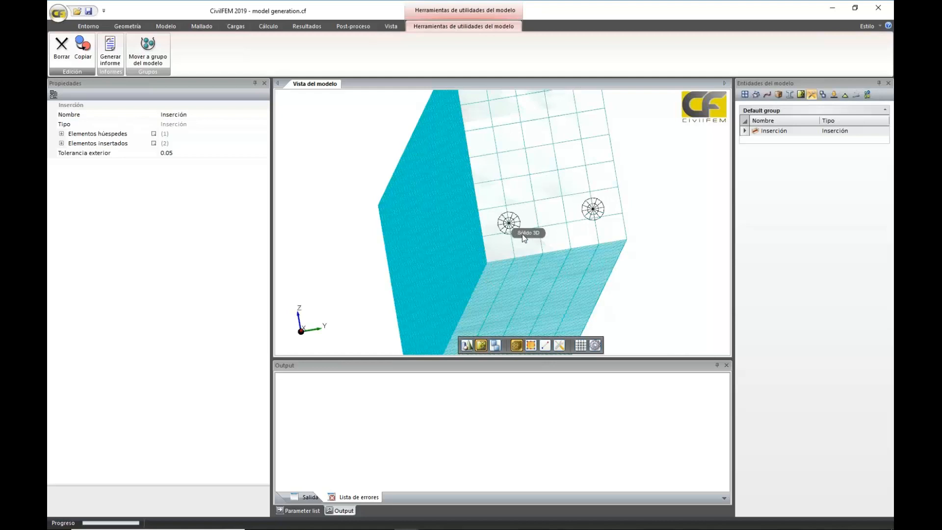
{"action": "middle_click_drag", "start_coordinate": [654, 189], "coordinate": [671, 205]}
{"action": "scroll", "coordinate": [661, 199], "scroll_direction": "down", "scroll_amount": 6}
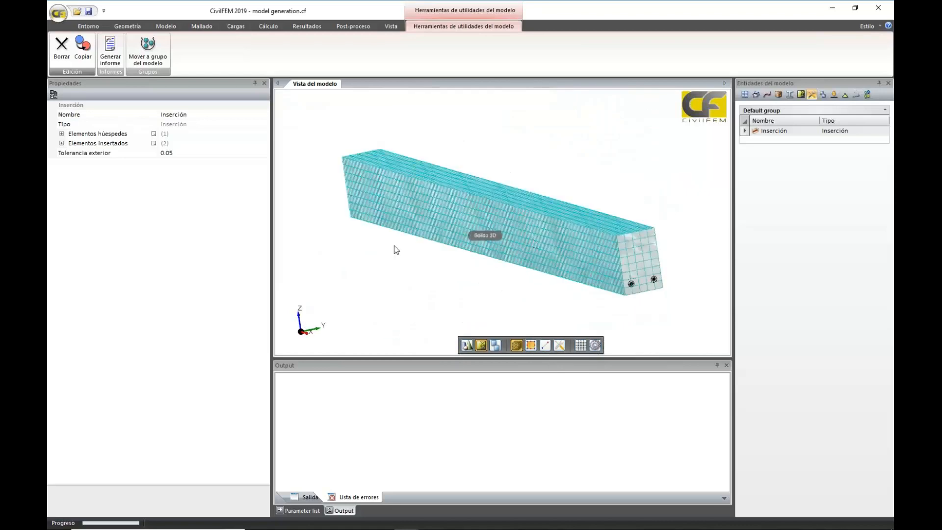
{"action": "middle_click_drag", "start_coordinate": [493, 252], "coordinate": [595, 202]}
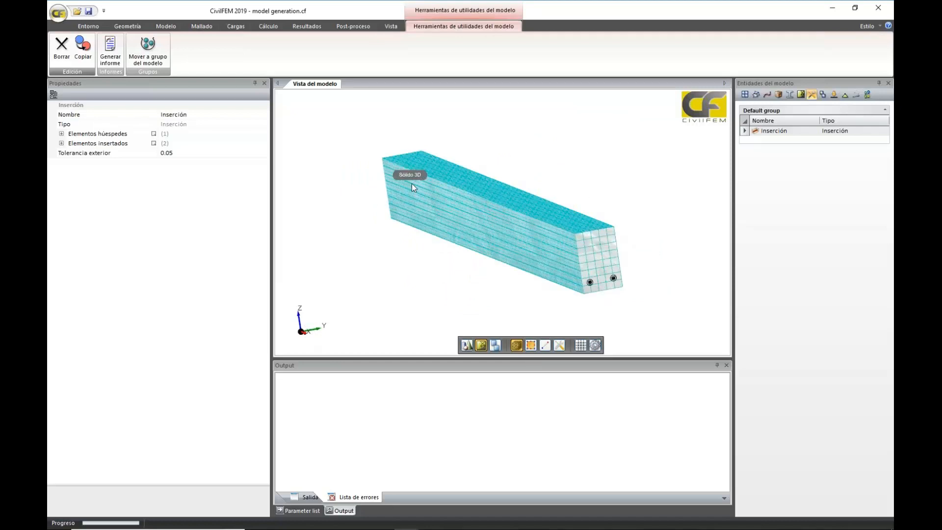
{"action": "middle_click_drag", "start_coordinate": [412, 185], "coordinate": [443, 261]}
{"action": "left_click", "coordinate": [269, 26]}
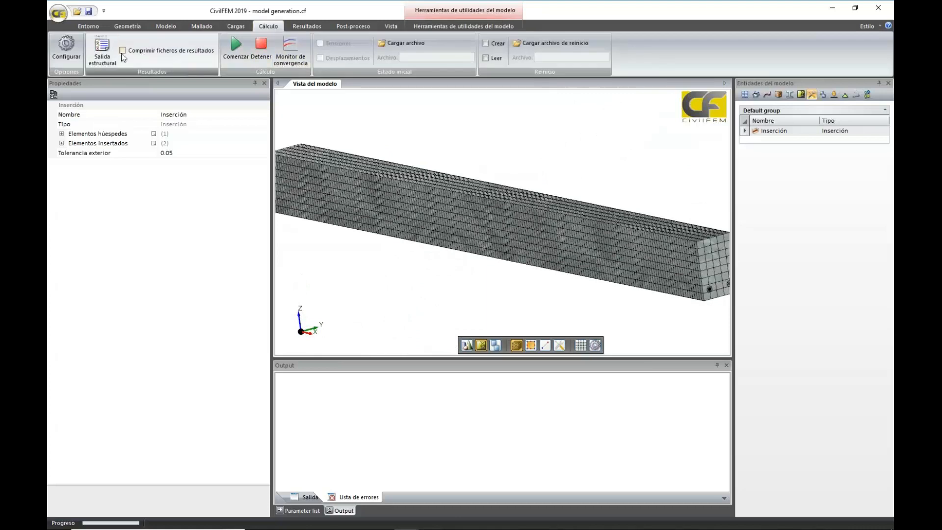
{"action": "left_click", "coordinate": [62, 60]}
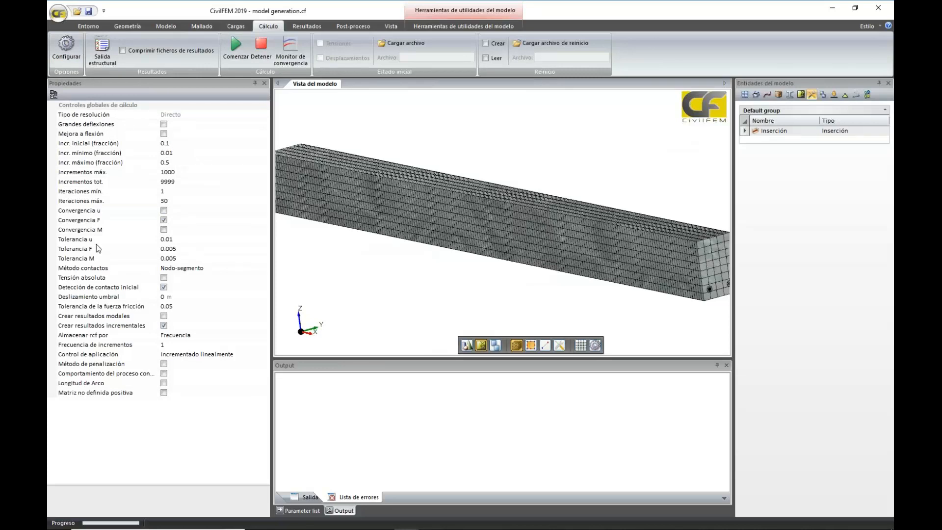
{"action": "left_click", "coordinate": [164, 210]}
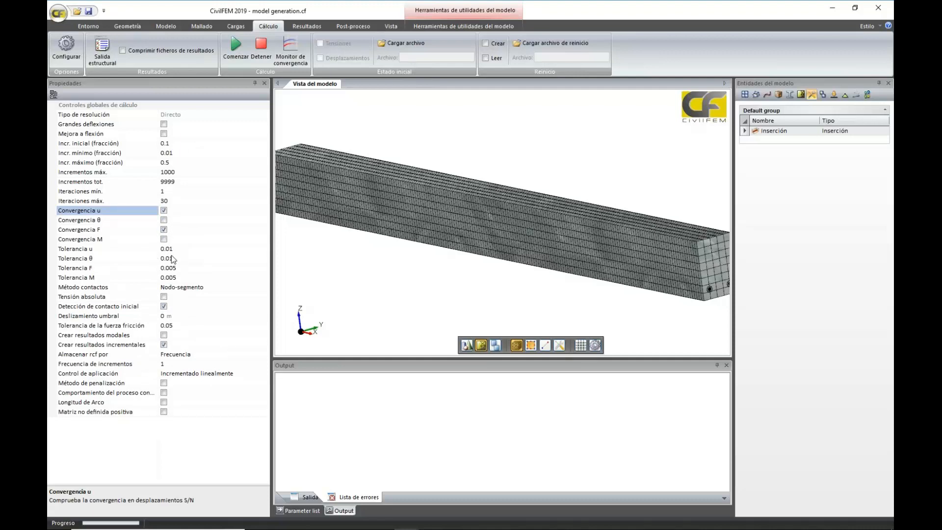
Switch to the CivilFEM window containing the model under reinforced beam 2.cf
{"action": "scroll", "coordinate": [393, 277], "scroll_direction": "down", "scroll_amount": 3}
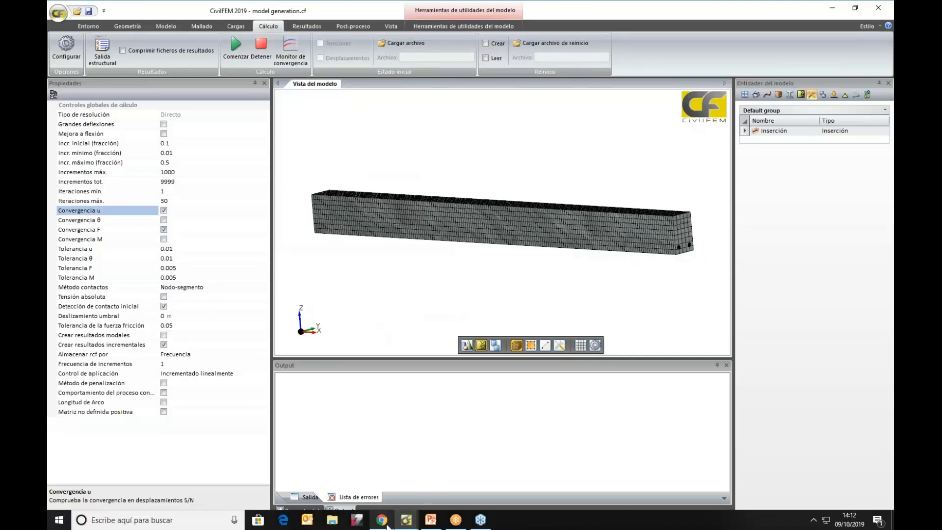
{"action": "left_click", "coordinate": [409, 525]}
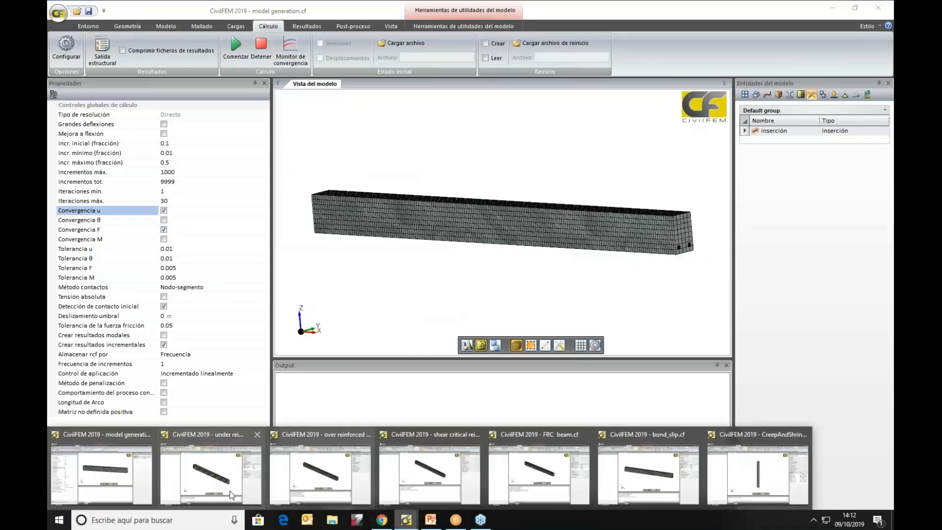
{"action": "left_click", "coordinate": [205, 483]}
{"action": "middle_click_drag", "start_coordinate": [605, 313], "coordinate": [610, 341]}
{"action": "left_click", "coordinate": [760, 126]}
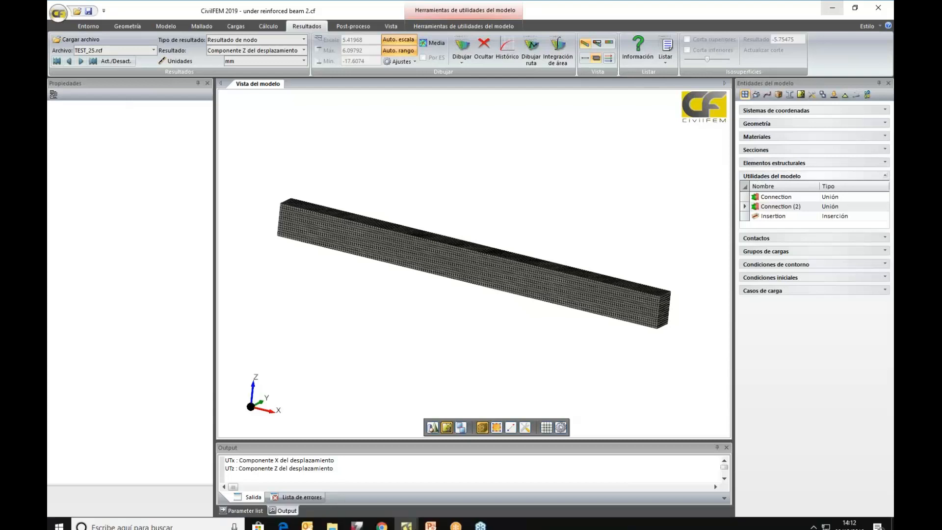
Switch to the PowerPoint presentation, show the Viga Infradimensionada slide with the beam dimensions, and leave the slide show
{"action": "left_click", "coordinate": [431, 520]}
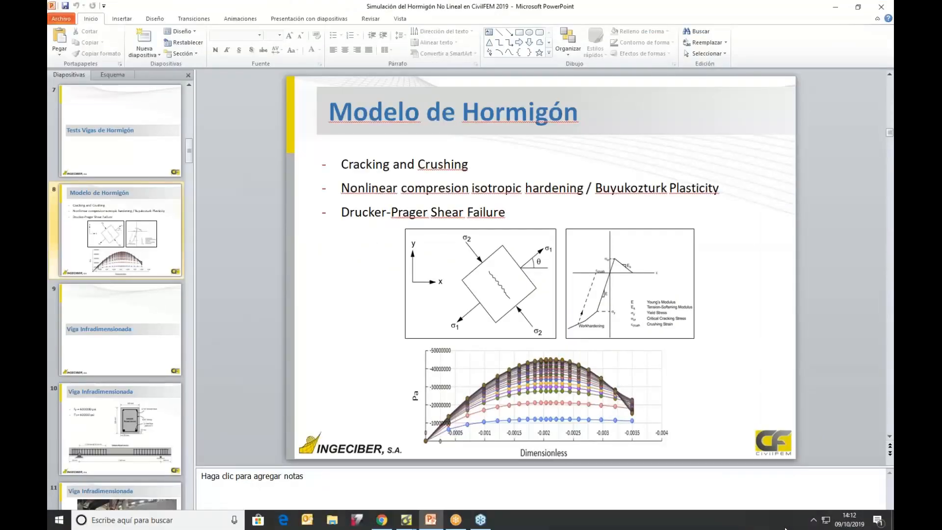
{"action": "left_click", "coordinate": [786, 524]}
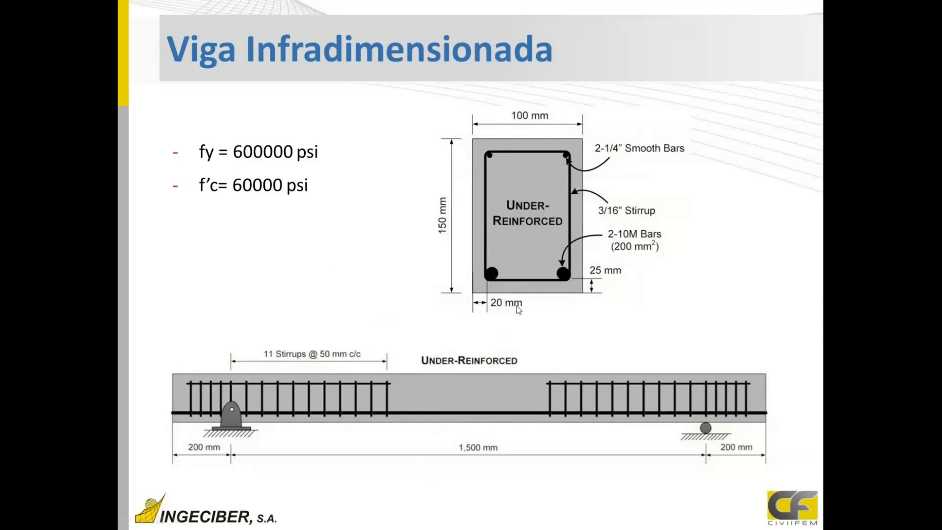
{"action": "key", "text": "Escape"}
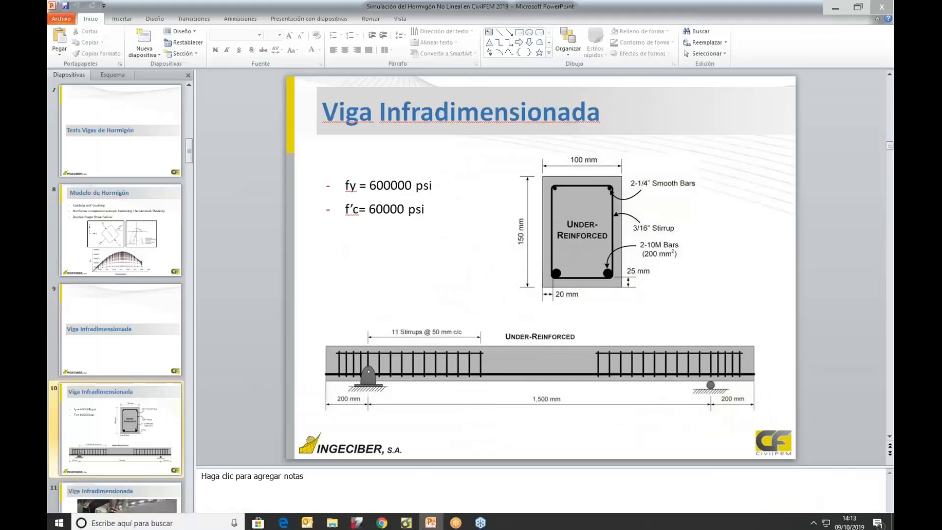
Return to the under reinforced beam 2.cf model in CivilFEM and draw the TEST load case to inspect its supports
{"action": "mouse_move", "coordinate": [406, 520]}
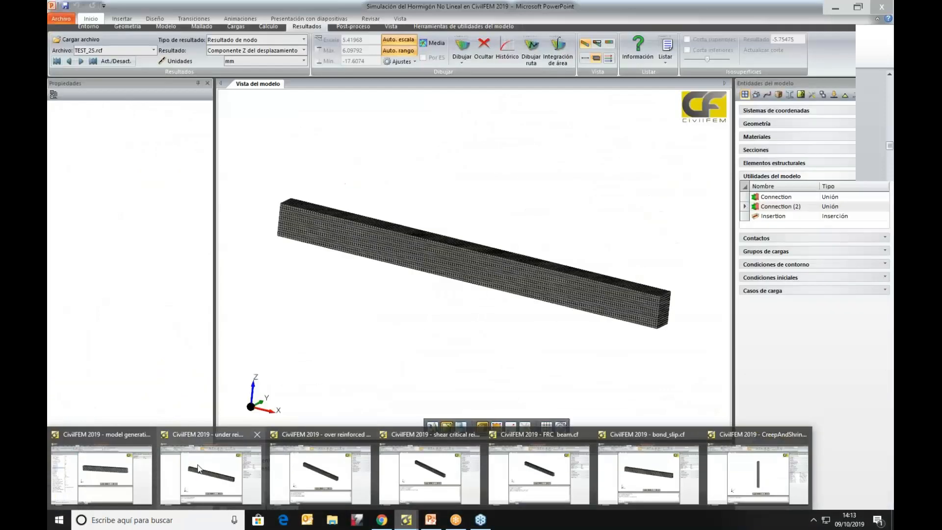
{"action": "left_click", "coordinate": [199, 470]}
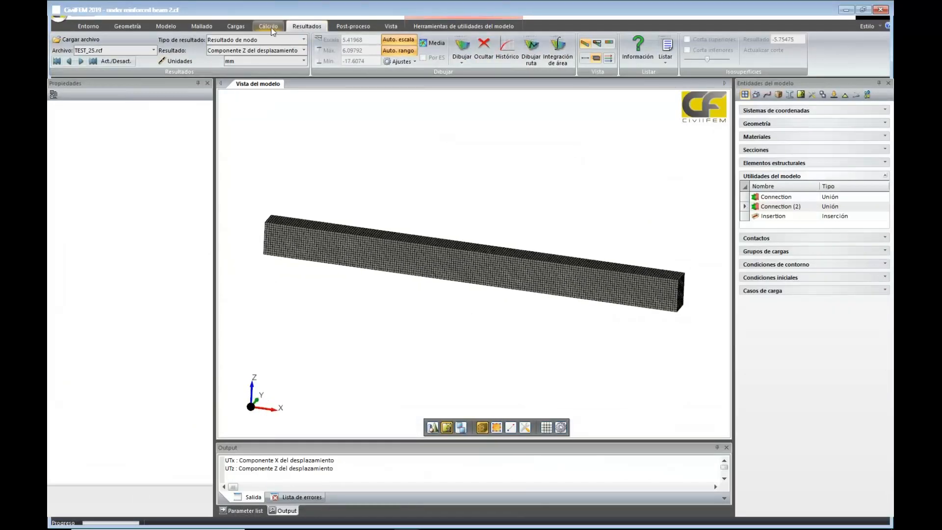
{"action": "left_click", "coordinate": [236, 27]}
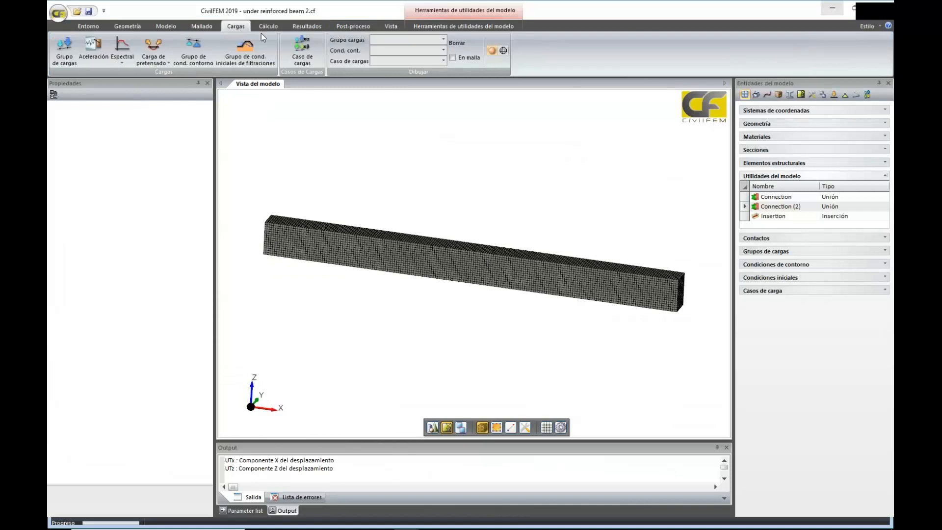
{"action": "left_click", "coordinate": [444, 61]}
{"action": "left_click", "coordinate": [443, 76]}
{"action": "middle_click_drag", "start_coordinate": [574, 144], "coordinate": [597, 135]}
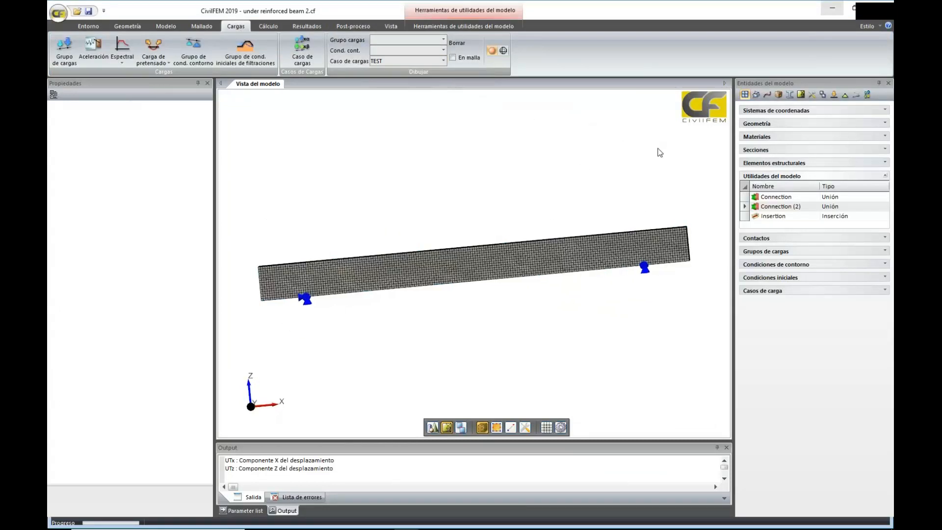
{"action": "middle_click_drag", "start_coordinate": [660, 152], "coordinate": [530, 142]}
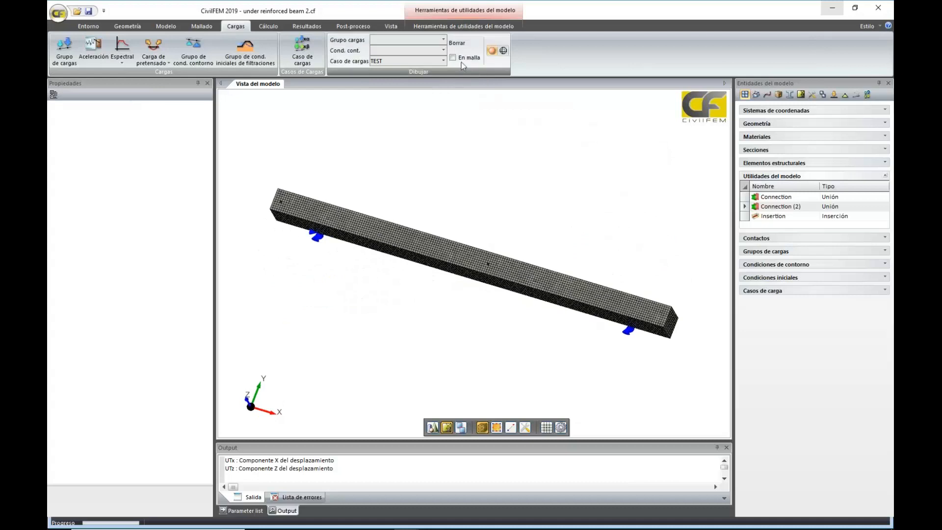
Hide the Solid 3D beam to examine the supports and connections, and restore its shaded display
{"action": "left_click", "coordinate": [495, 273]}
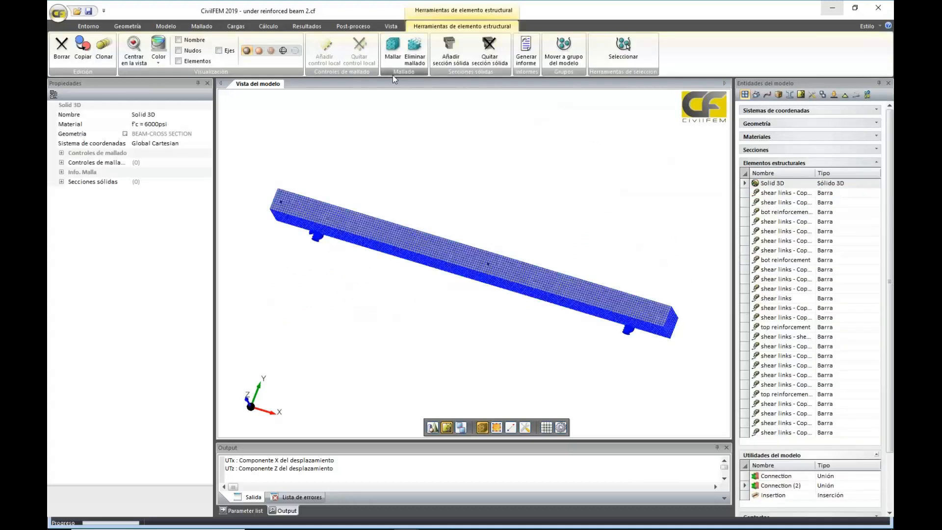
{"action": "left_click", "coordinate": [295, 50]}
{"action": "middle_click_drag", "start_coordinate": [520, 300], "coordinate": [535, 269]}
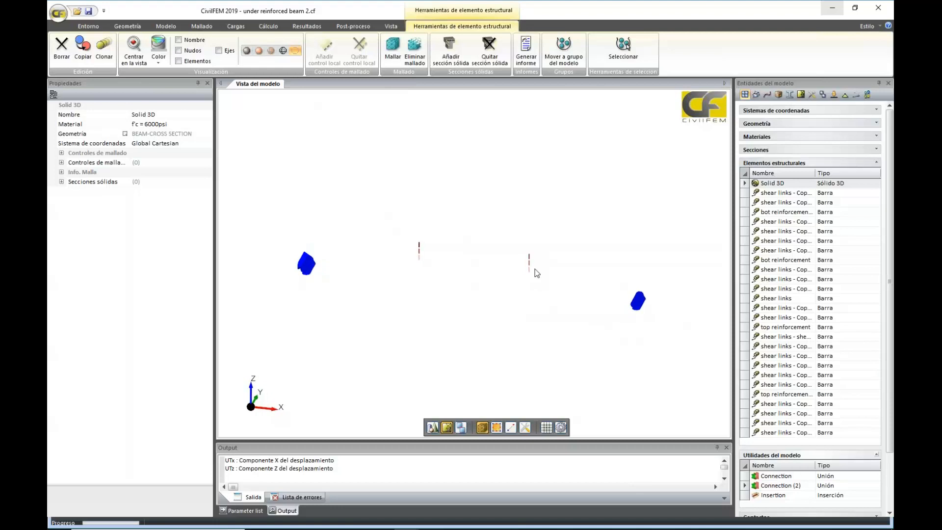
{"action": "left_click", "coordinate": [247, 51]}
Examine the connection points on the beam's upper face and the supports along its underside
{"action": "middle_click_drag", "start_coordinate": [475, 241], "coordinate": [472, 268]}
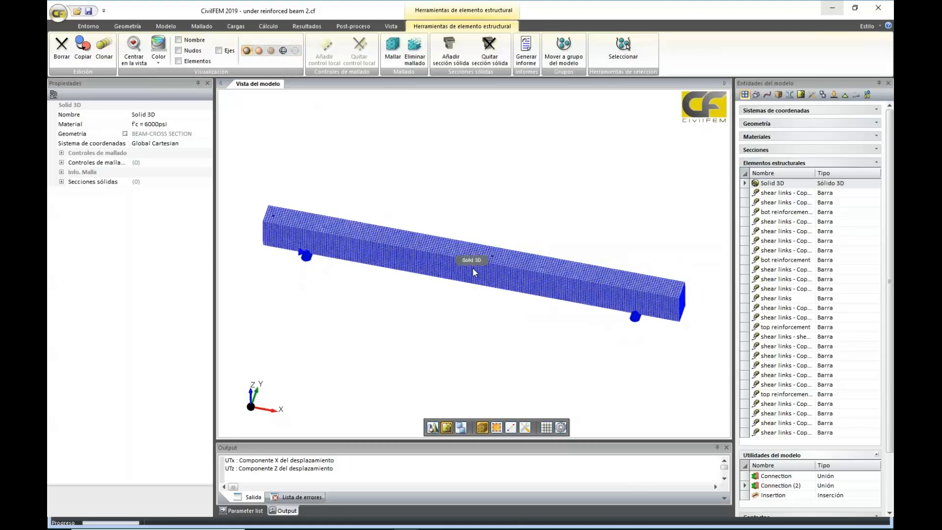
{"action": "scroll", "coordinate": [473, 269], "scroll_direction": "up", "scroll_amount": 3}
{"action": "scroll", "coordinate": [473, 269], "scroll_direction": "up", "scroll_amount": 2}
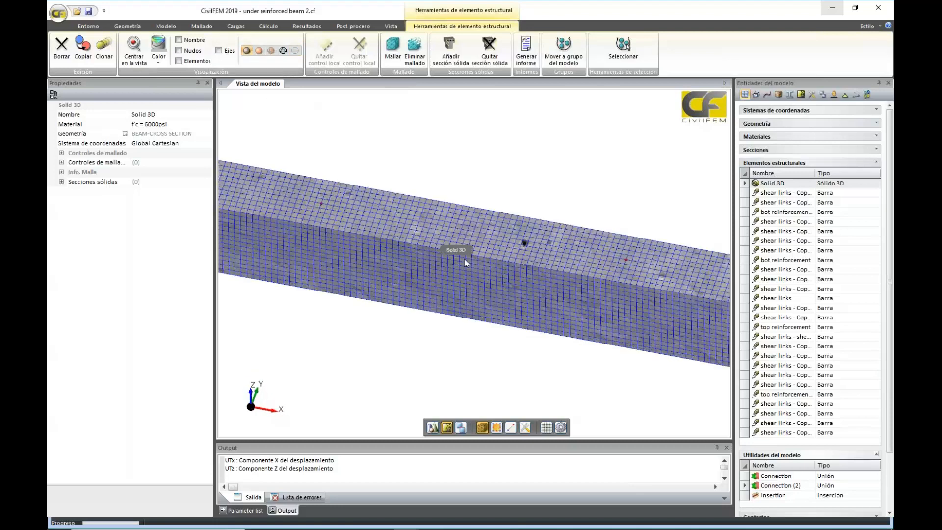
{"action": "scroll", "coordinate": [629, 258], "scroll_direction": "up", "scroll_amount": 4}
{"action": "scroll", "coordinate": [629, 263], "scroll_direction": "down", "scroll_amount": 7}
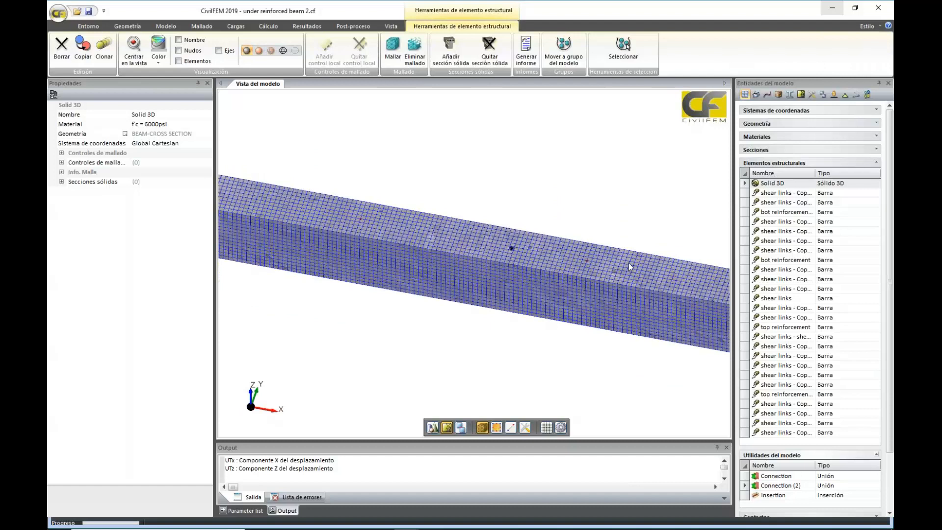
{"action": "middle_click_drag", "start_coordinate": [629, 263], "coordinate": [614, 135]}
{"action": "scroll", "coordinate": [614, 134], "scroll_direction": "down", "scroll_amount": 3}
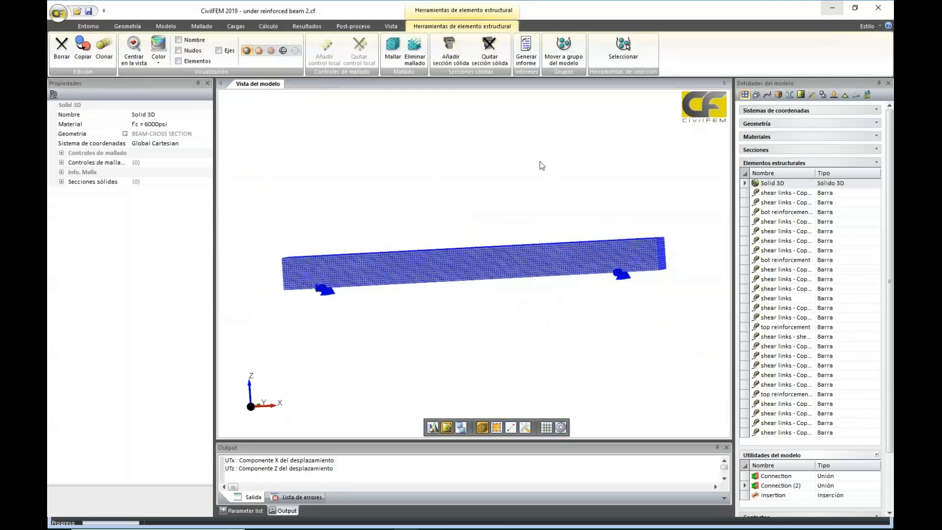
{"action": "middle_click_drag", "start_coordinate": [533, 234], "coordinate": [529, 242]}
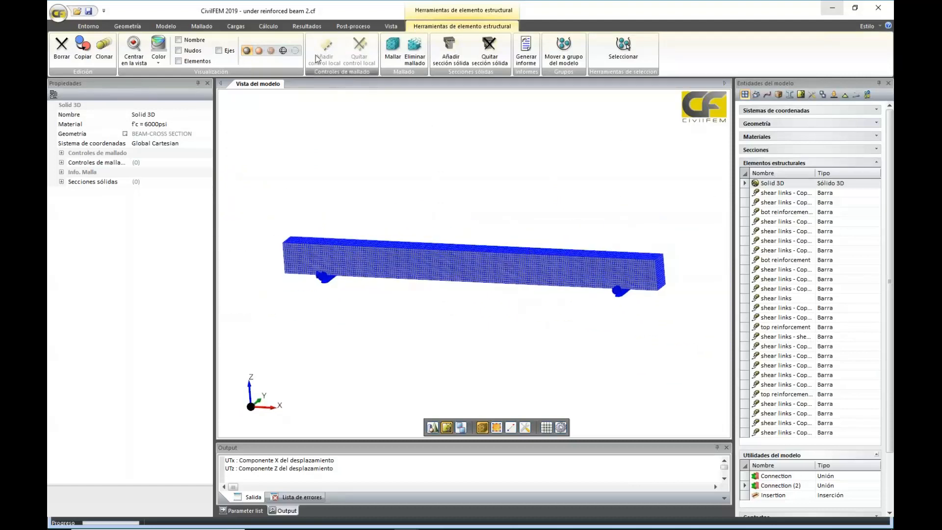
Plot the RFz reaction force against the UTz displacement of node 21151 in the results history, and close the history dialog
{"action": "left_click", "coordinate": [306, 26]}
{"action": "left_click", "coordinate": [507, 50]}
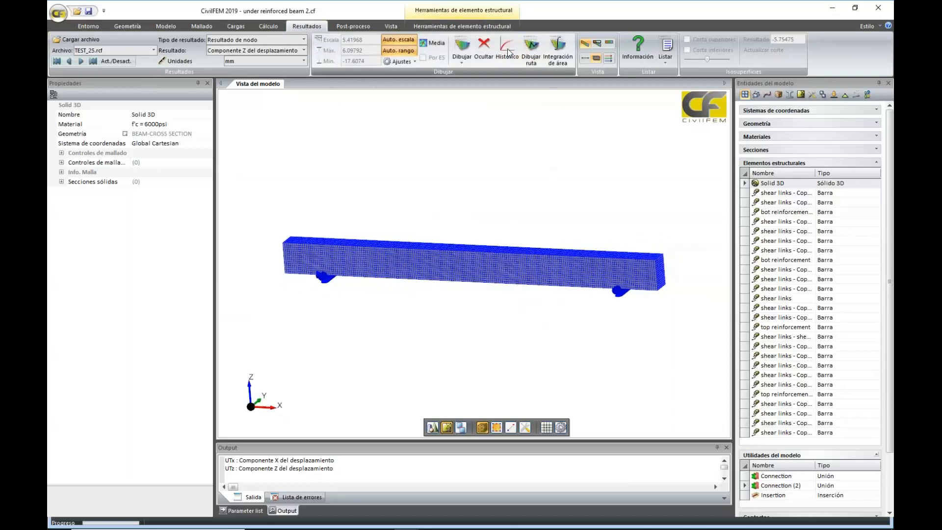
{"action": "left_click_drag", "start_coordinate": [456, 106], "coordinate": [451, 331]}
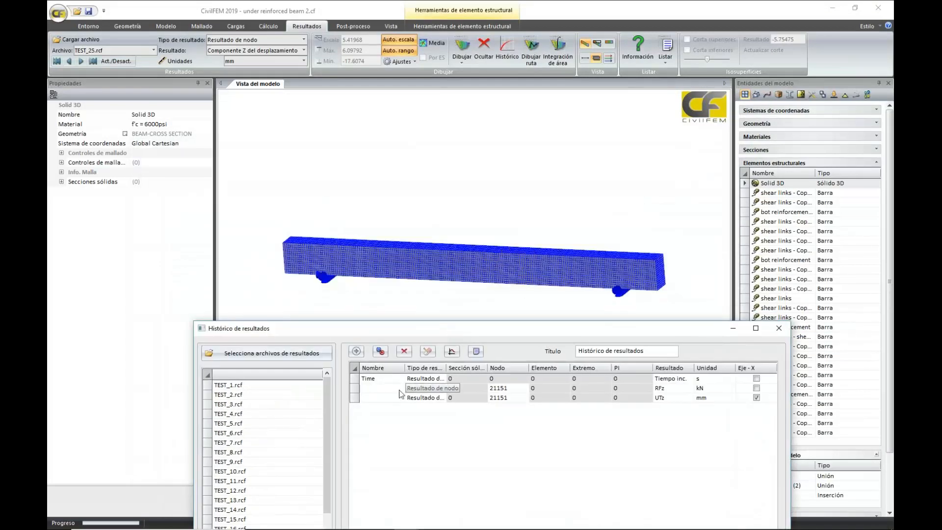
{"action": "left_click", "coordinate": [353, 399]}
{"action": "left_click", "coordinate": [357, 382]}
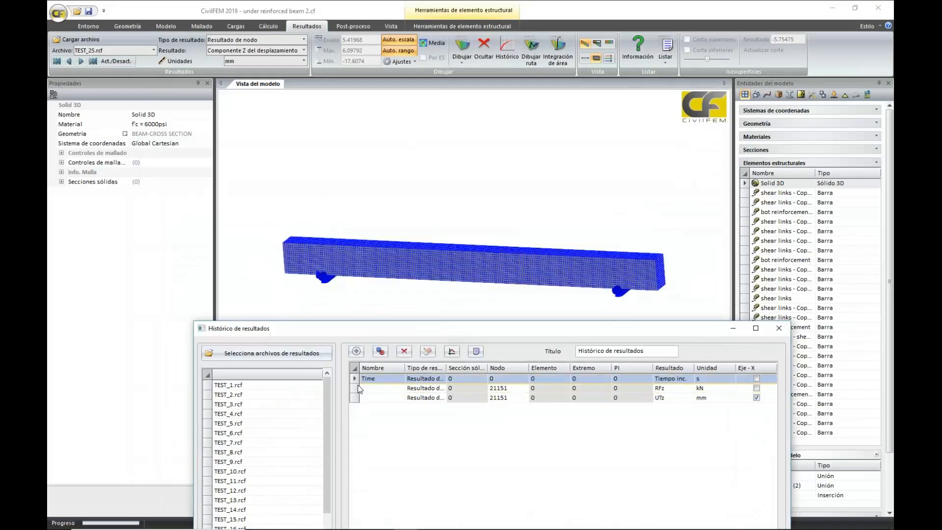
{"action": "left_click", "coordinate": [358, 386]}
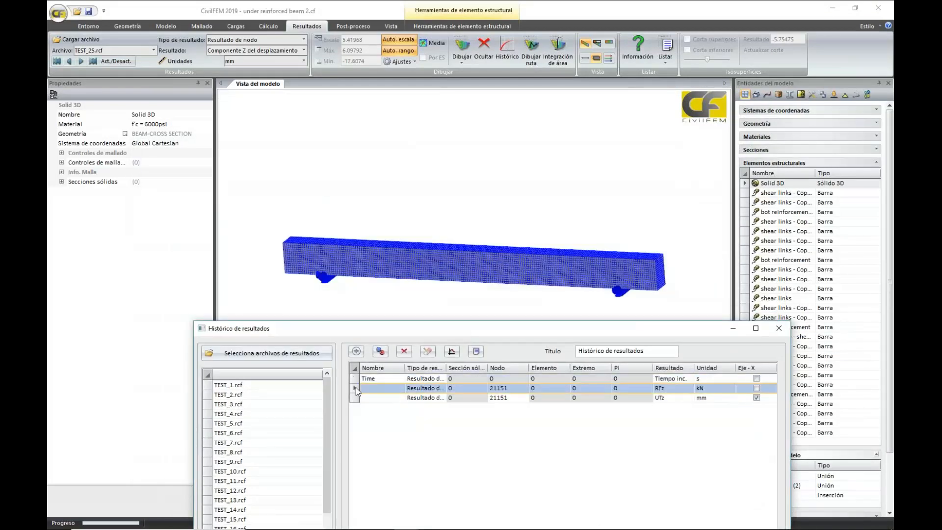
{"action": "left_click", "coordinate": [451, 353]}
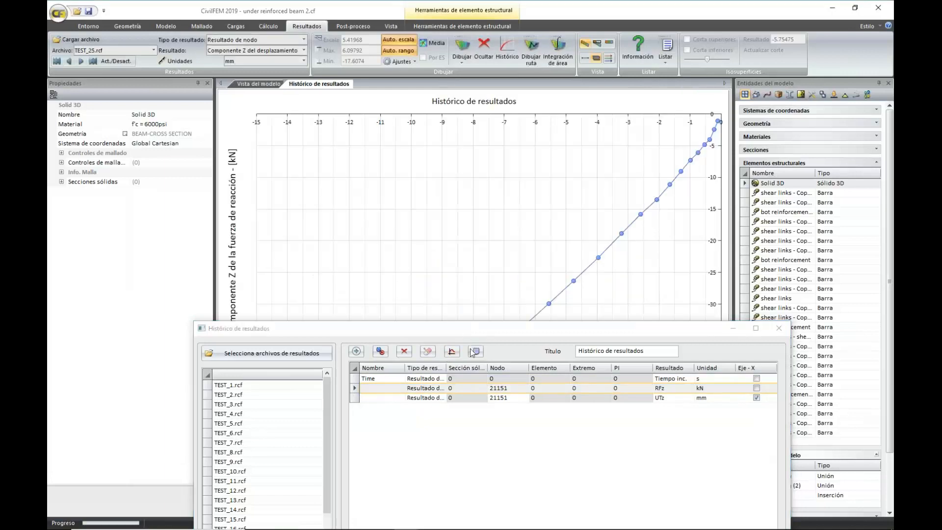
{"action": "left_click_drag", "start_coordinate": [473, 334], "coordinate": [607, 433]}
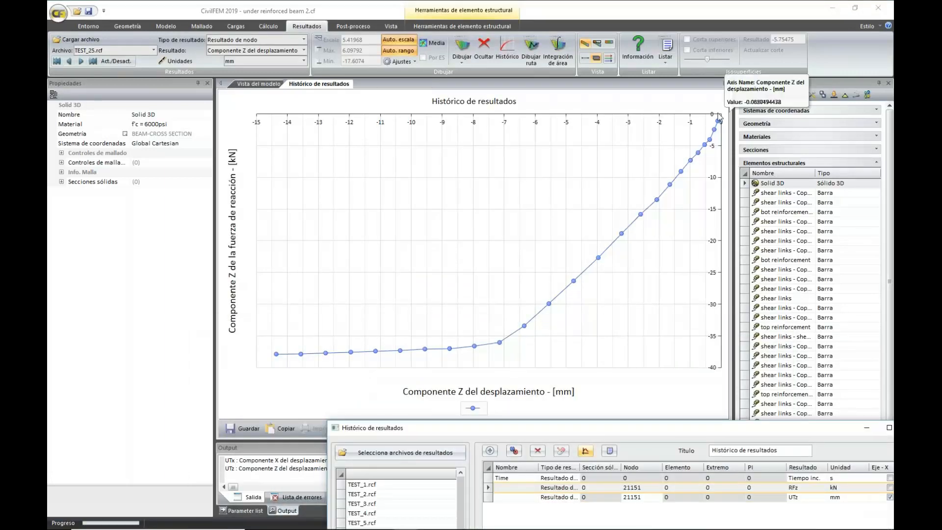
{"action": "mouse_move", "coordinate": [714, 149]}
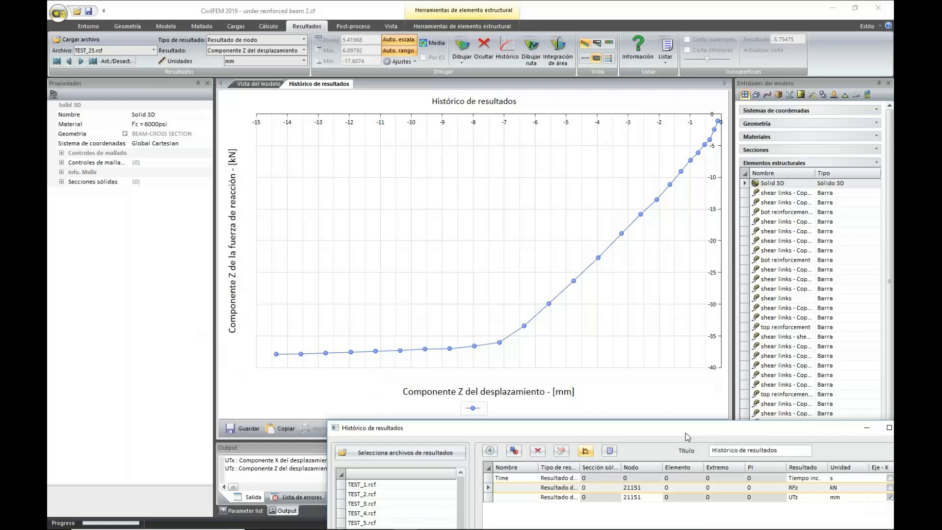
{"action": "left_click_drag", "start_coordinate": [685, 433], "coordinate": [582, 248]}
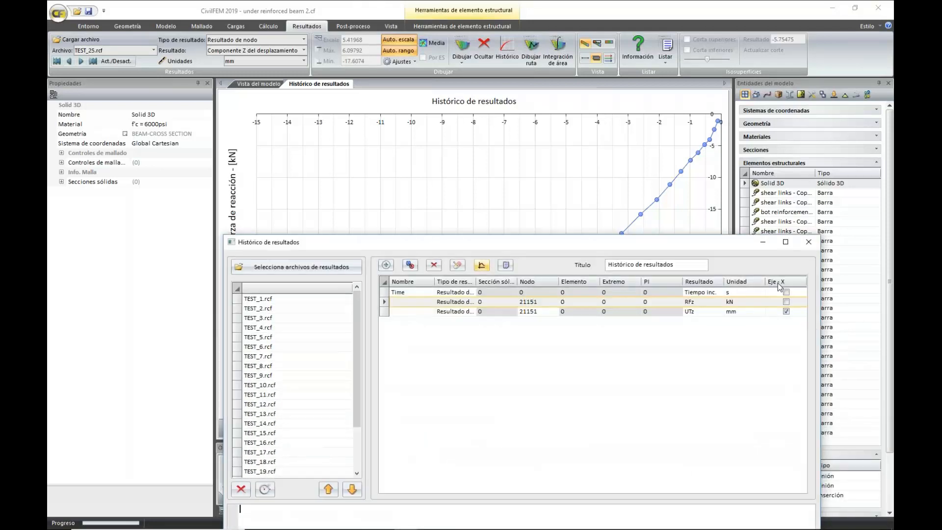
{"action": "left_click", "coordinate": [809, 241]}
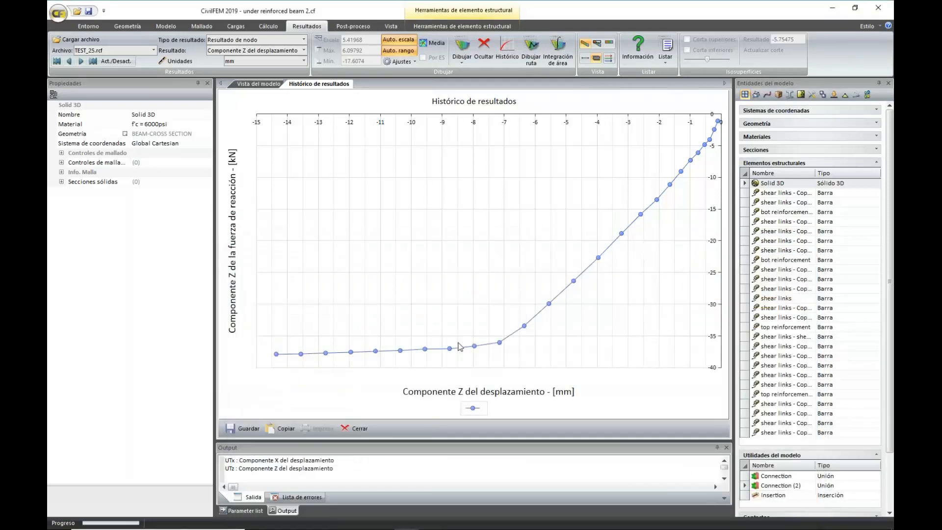
Load the last result file, TEST_25.rcf, and display the Z displacement contour on the deformed beam
{"action": "left_click", "coordinate": [92, 61]}
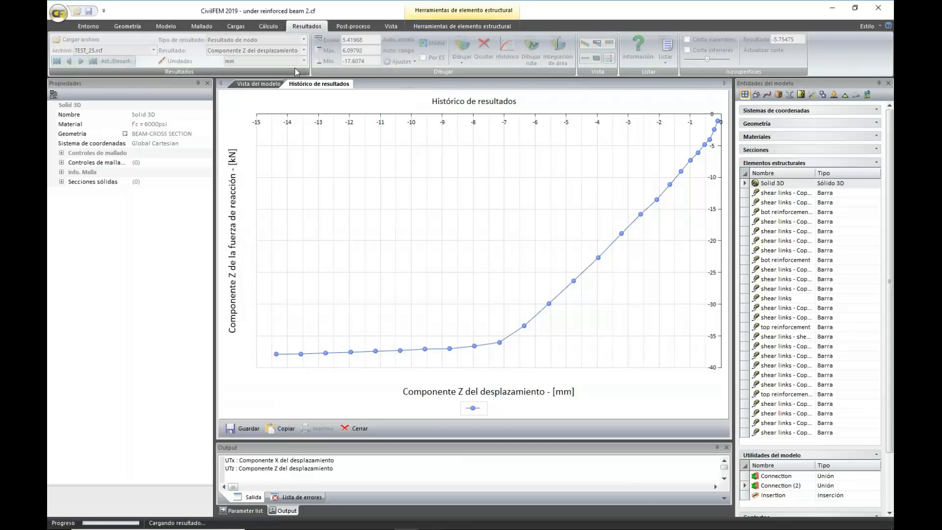
{"action": "left_click", "coordinate": [304, 40]}
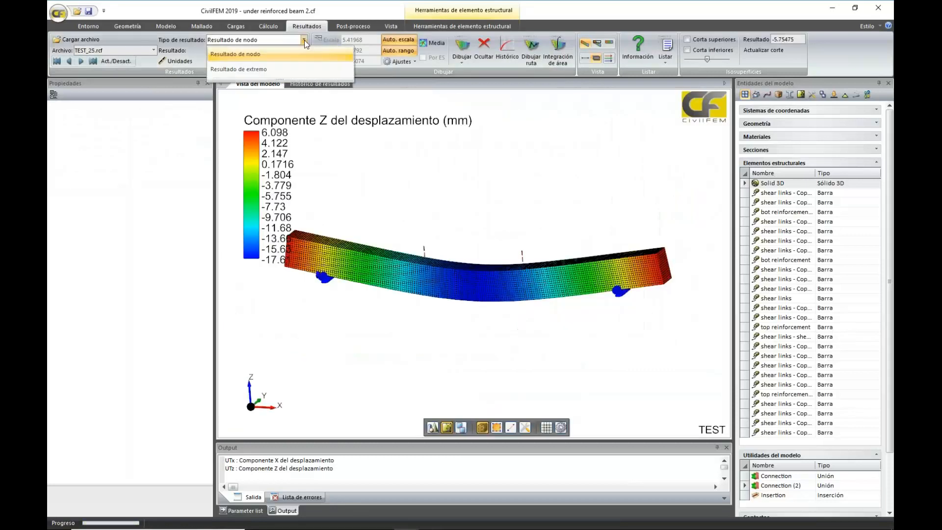
{"action": "left_click", "coordinate": [483, 361]}
{"action": "mouse_move", "coordinate": [501, 357]}
{"action": "middle_mouse_down"}
{"action": "mouse_move", "coordinate": [512, 311]}
{"action": "mouse_move", "coordinate": [491, 360]}
{"action": "middle_mouse_up"}
Plot the end result Deformación principal máxima de fisuración on the deformed beam with averaging (Media) enabled
{"action": "left_click", "coordinate": [304, 39]}
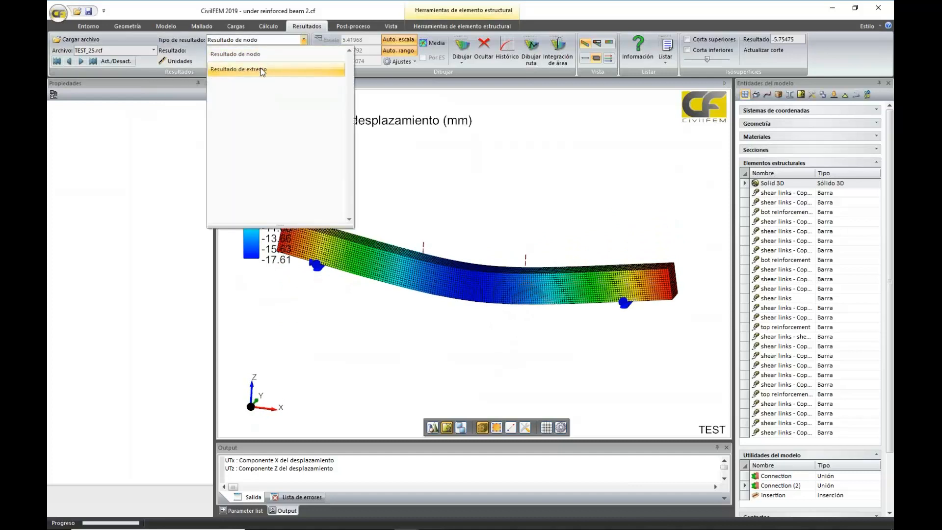
{"action": "left_click", "coordinate": [261, 69]}
{"action": "left_click", "coordinate": [304, 50]}
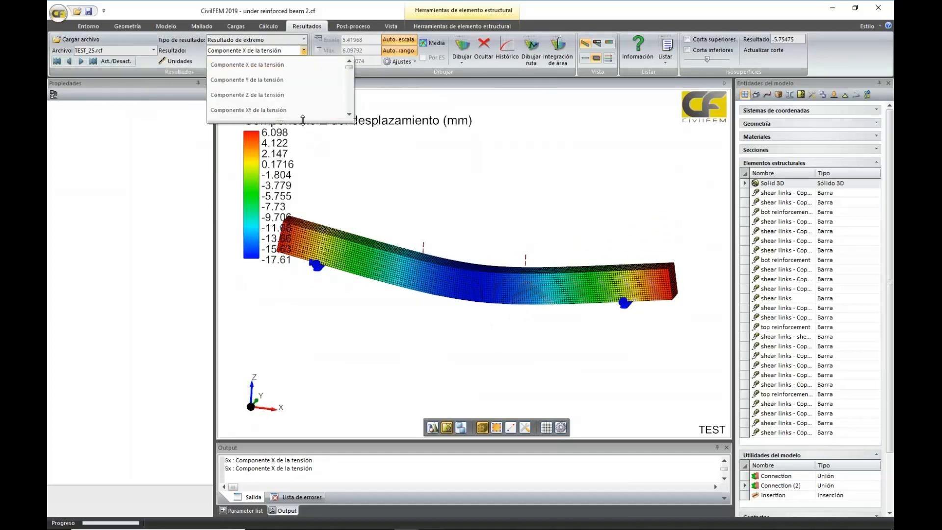
{"action": "left_click_drag", "start_coordinate": [287, 120], "coordinate": [281, 375]}
{"action": "scroll", "coordinate": [282, 290], "scroll_direction": "down", "scroll_amount": 10}
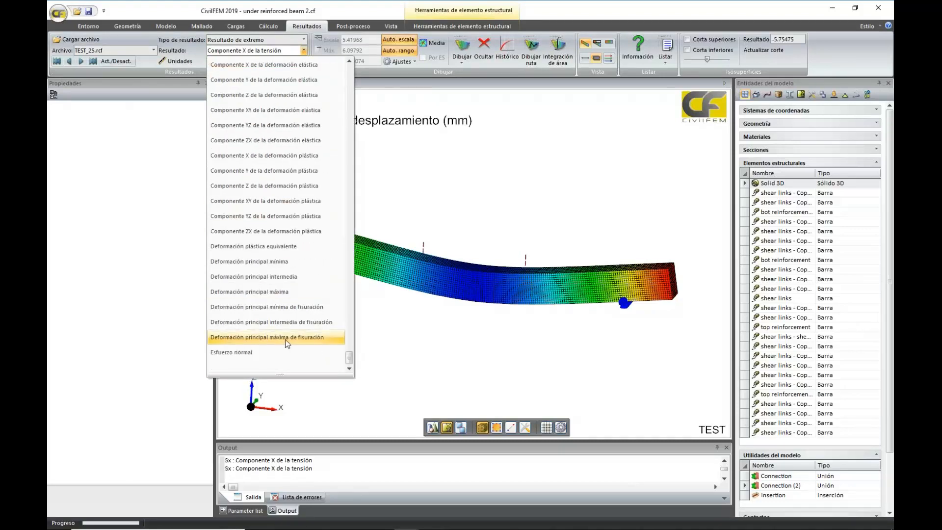
{"action": "left_click", "coordinate": [285, 338]}
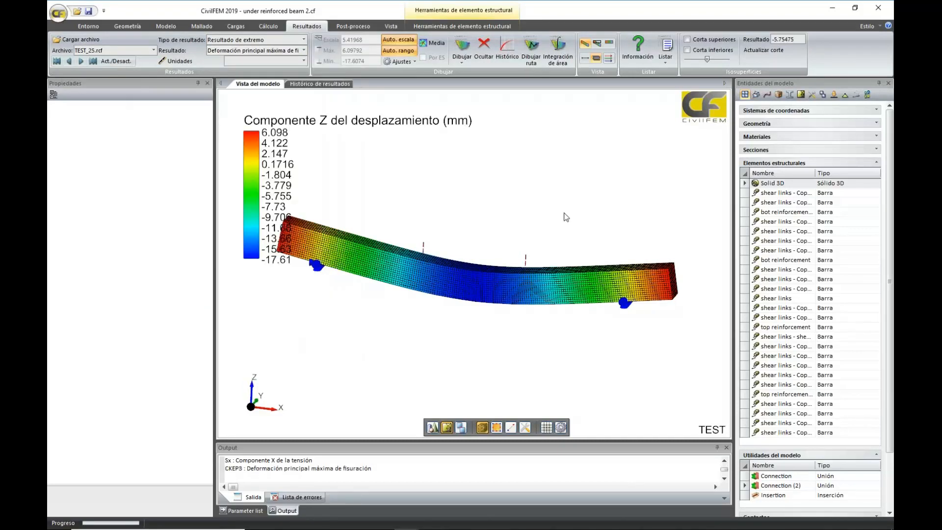
{"action": "left_click", "coordinate": [461, 47]}
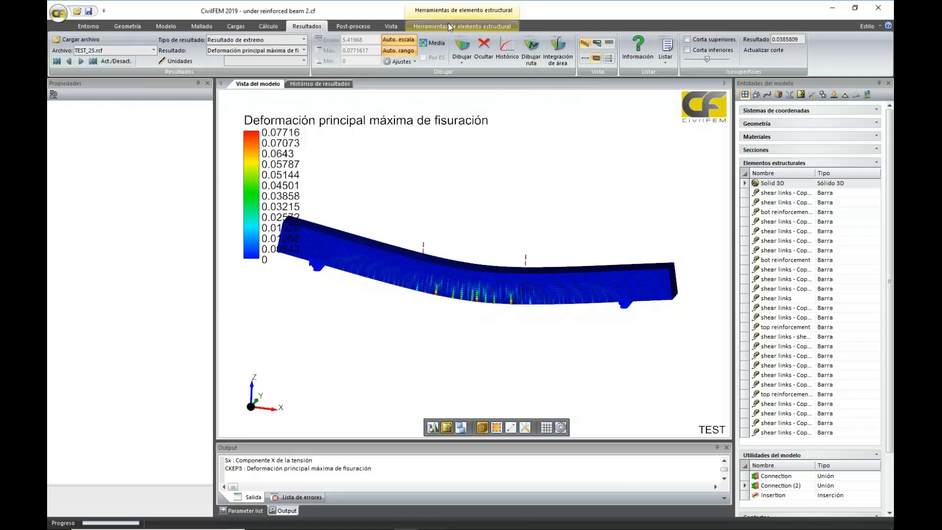
{"action": "left_click", "coordinate": [467, 55]}
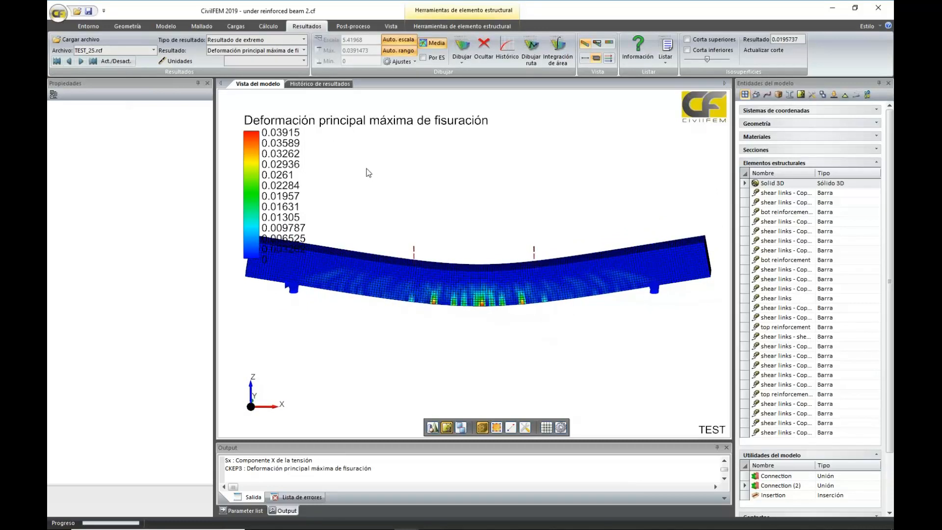
Hide the Solid 3D beam and display all the reinforcement bars and shear links as shaded
{"action": "left_click", "coordinate": [574, 277]}
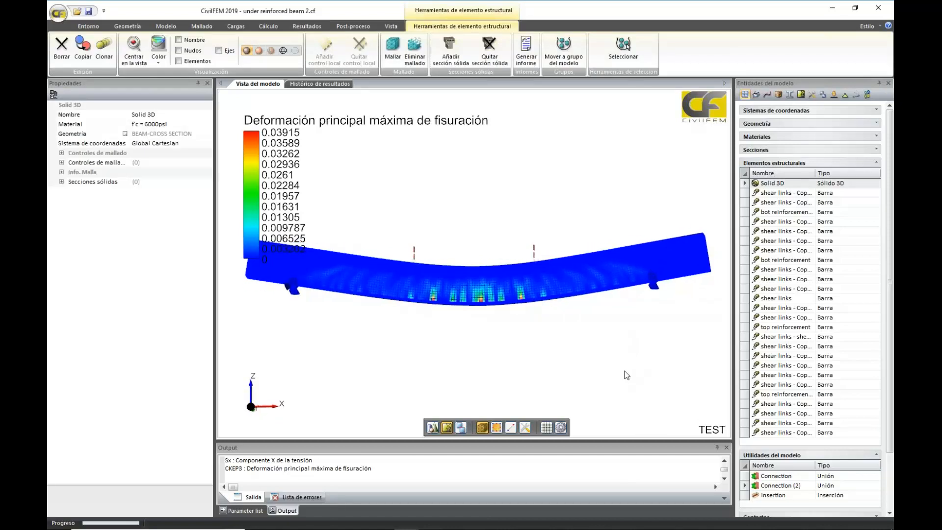
{"action": "left_click", "coordinate": [295, 50]}
{"action": "left_click", "coordinate": [746, 175]}
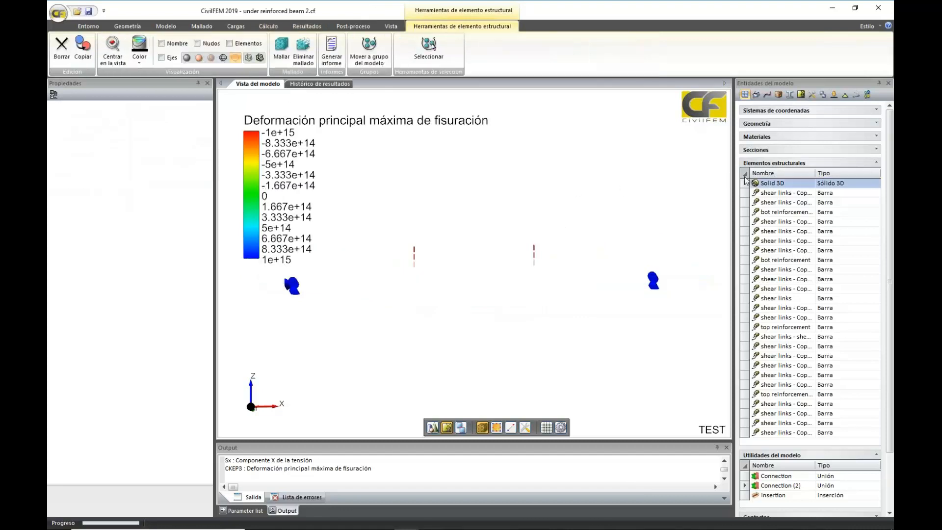
{"action": "left_click", "coordinate": [187, 58]}
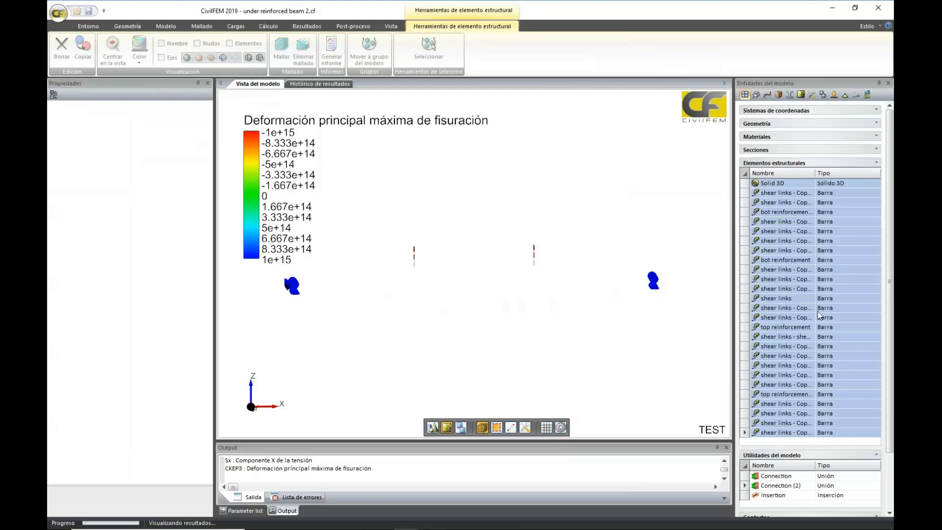
{"action": "left_click", "coordinate": [756, 184]}
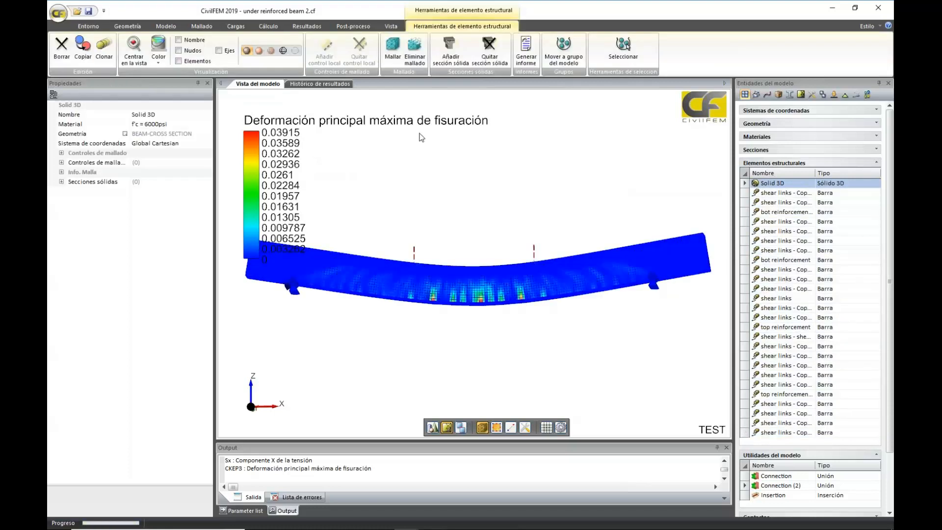
Plot the end result Deformación plástica equivalente on the reinforcement bars
{"action": "left_click", "coordinate": [307, 26]}
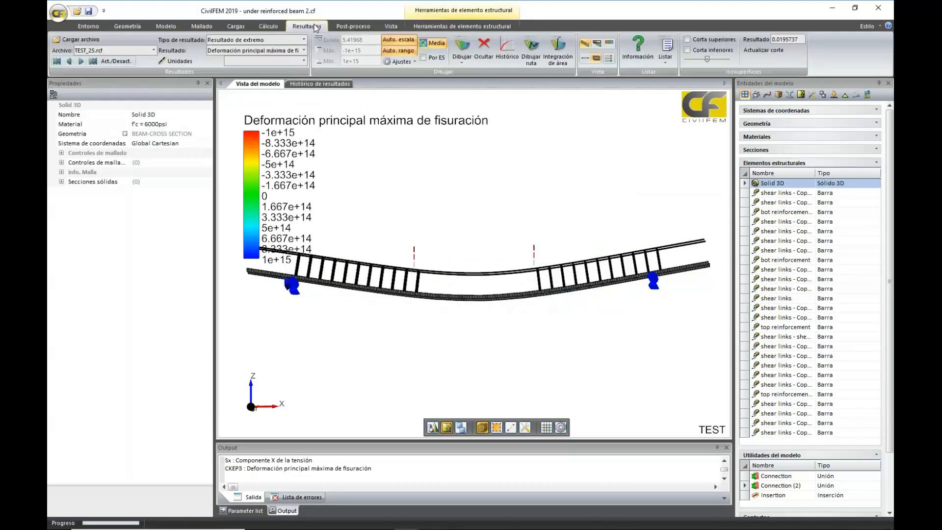
{"action": "left_click", "coordinate": [304, 50]}
{"action": "key", "text": "Down"}
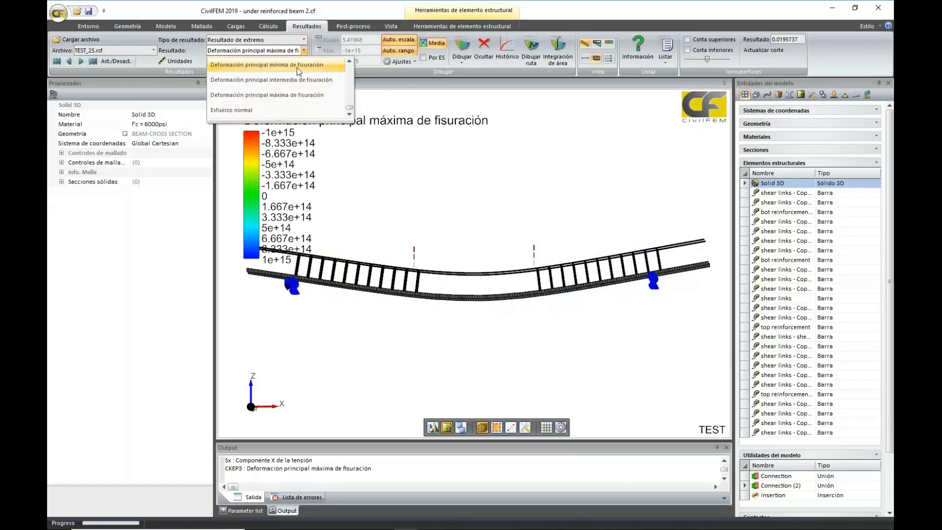
{"action": "key", "text": "Down"}
{"action": "key", "text": "Down"}
{"action": "scroll", "coordinate": [297, 67], "scroll_direction": "up", "scroll_amount": 2}
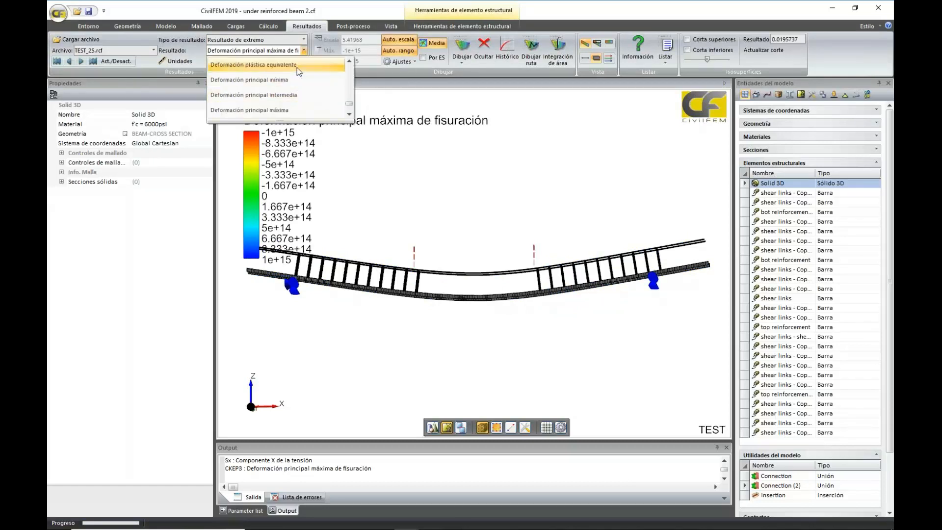
{"action": "left_click", "coordinate": [300, 66]}
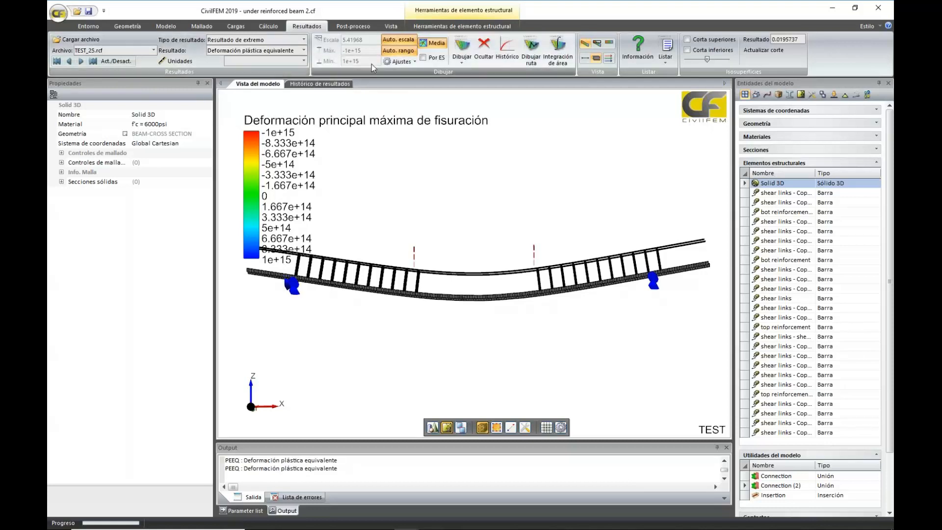
{"action": "left_click", "coordinate": [460, 48]}
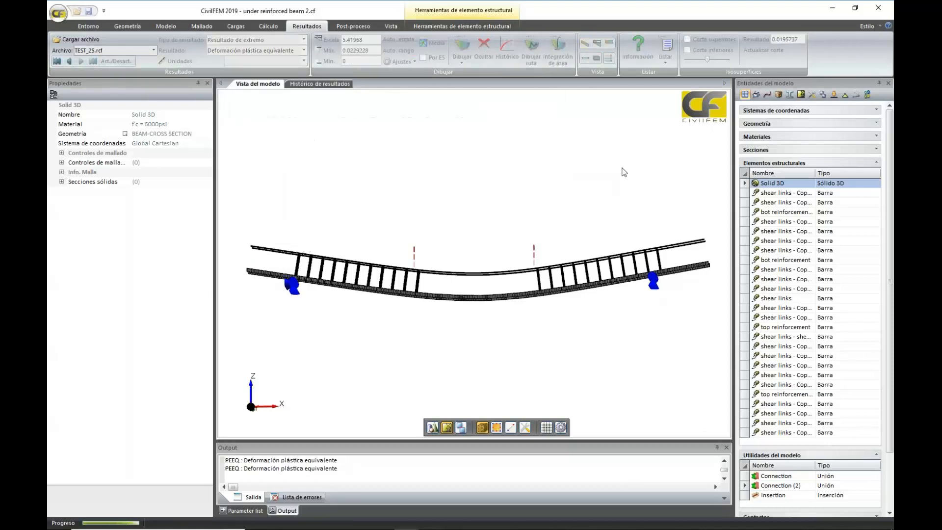
Examine the plastic strain along the bottom reinforcement between the load points, and return to the force-displacement history chart
{"action": "middle_click_drag", "start_coordinate": [623, 169], "coordinate": [620, 257]}
{"action": "scroll", "coordinate": [620, 256], "scroll_direction": "up", "scroll_amount": 3}
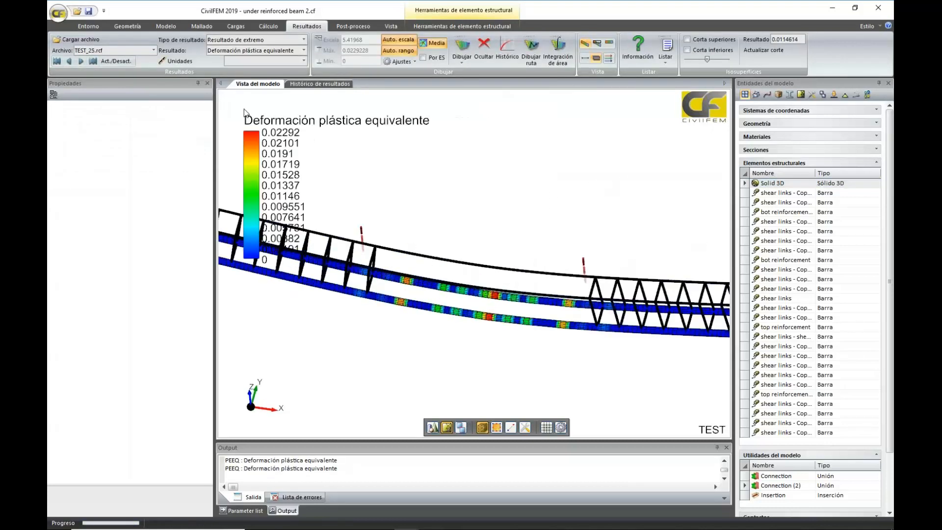
{"action": "middle_click_drag", "start_coordinate": [552, 194], "coordinate": [482, 266]}
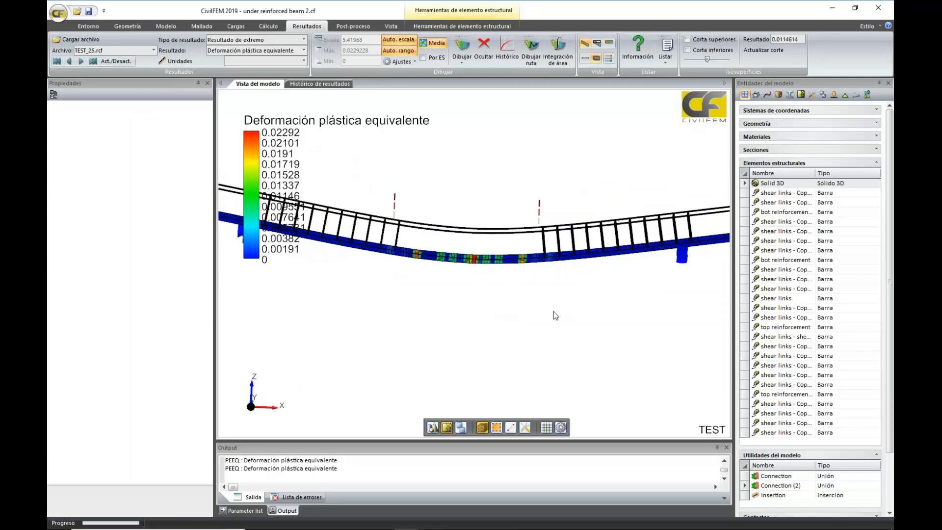
{"action": "middle_click_drag", "start_coordinate": [555, 316], "coordinate": [529, 296]}
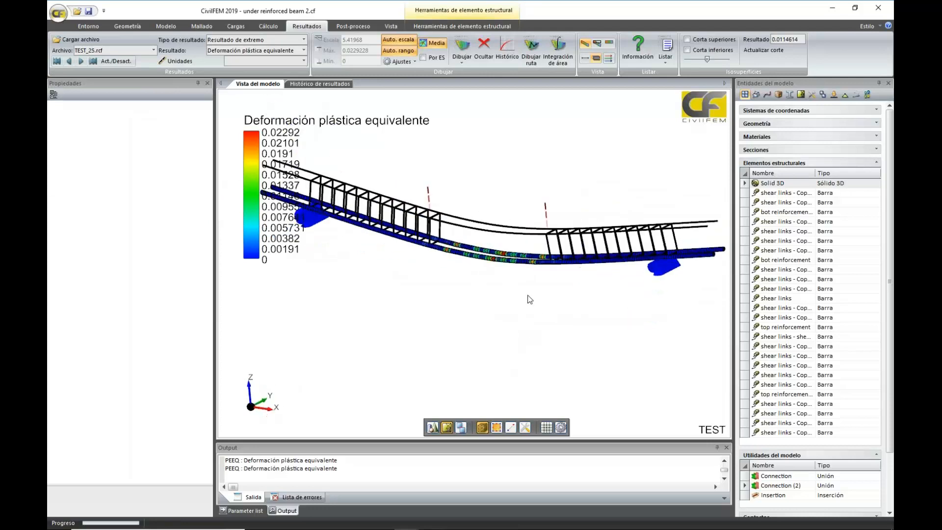
{"action": "scroll", "coordinate": [532, 274], "scroll_direction": "up", "scroll_amount": 5}
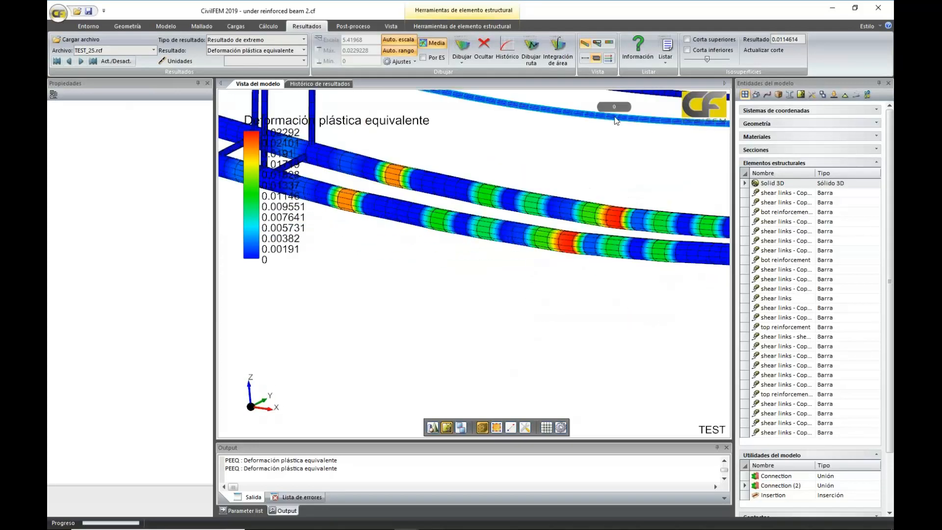
{"action": "scroll", "coordinate": [573, 158], "scroll_direction": "down", "scroll_amount": 3}
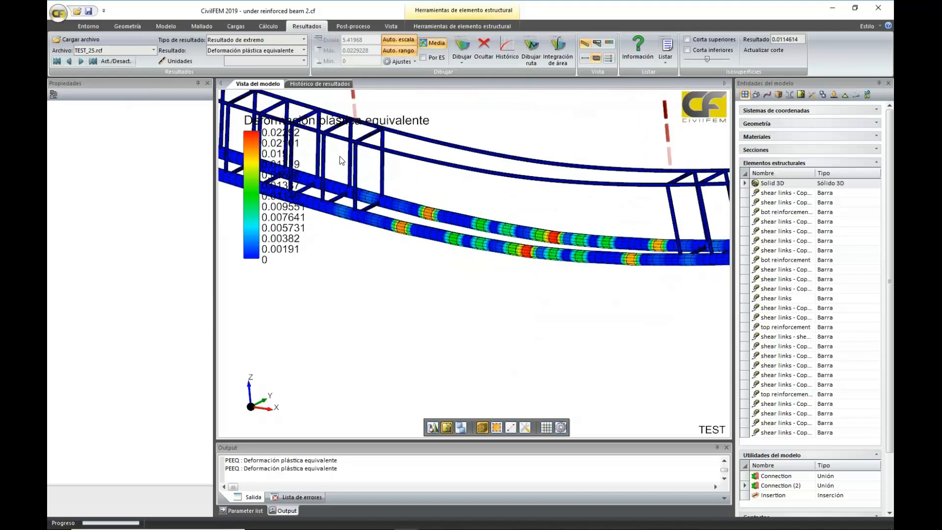
{"action": "scroll", "coordinate": [416, 183], "scroll_direction": "down", "scroll_amount": 2}
{"action": "middle_click_drag", "start_coordinate": [414, 188], "coordinate": [344, 240]}
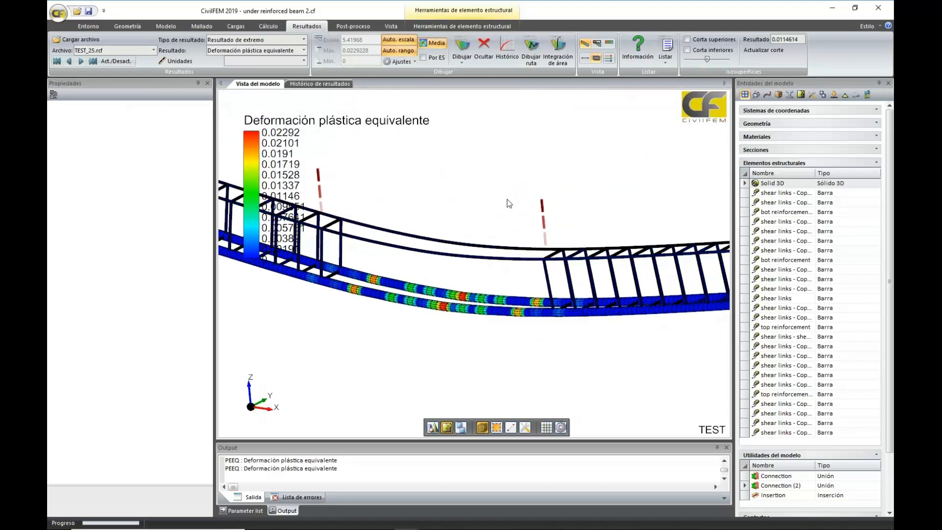
{"action": "scroll", "coordinate": [505, 202], "scroll_direction": "down", "scroll_amount": 1}
{"action": "scroll", "coordinate": [504, 202], "scroll_direction": "down", "scroll_amount": 3}
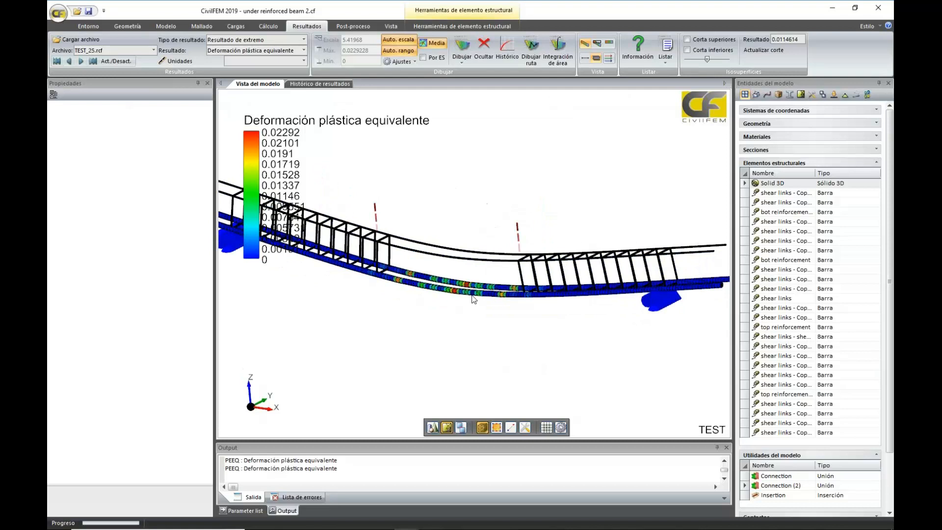
{"action": "mouse_move", "coordinate": [467, 296]}
{"action": "middle_click_drag", "start_coordinate": [455, 333], "coordinate": [471, 348]}
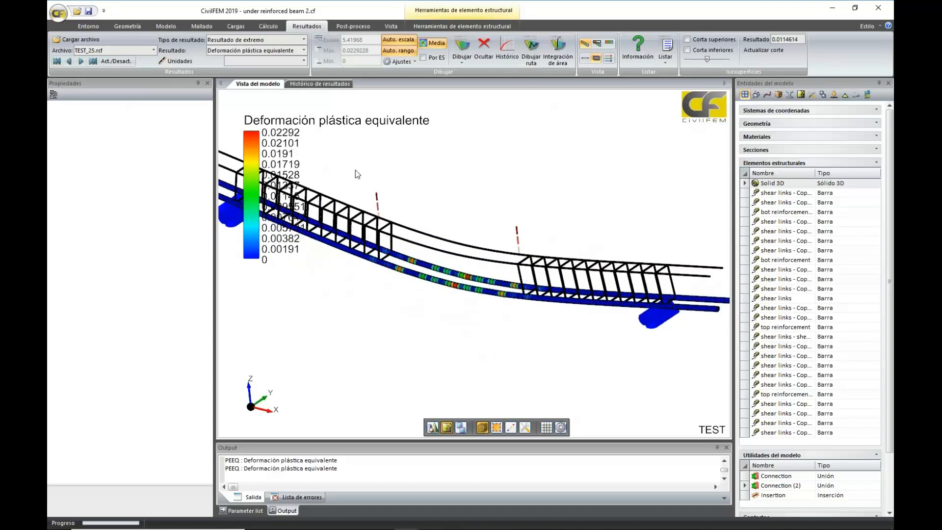
{"action": "left_click", "coordinate": [316, 85]}
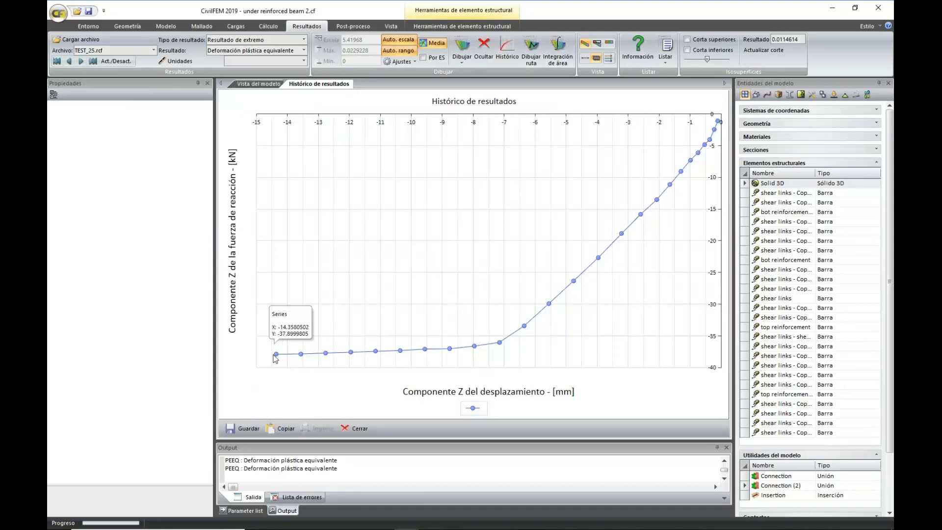
Hide all the reinforcement bars in the model view and display the Solid 3D beam with textured shading
{"action": "left_click", "coordinate": [257, 85]}
{"action": "scroll", "coordinate": [515, 194], "scroll_direction": "down", "scroll_amount": 5}
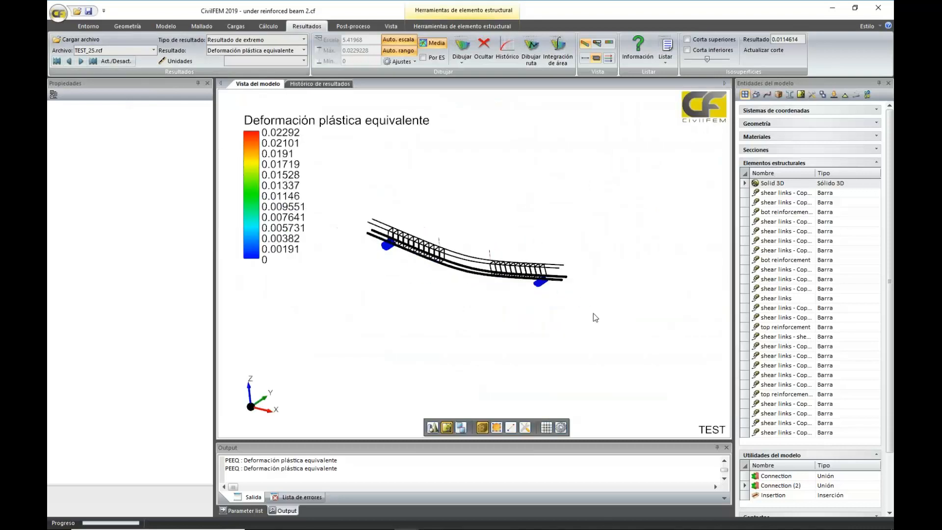
{"action": "left_click_drag", "start_coordinate": [593, 313], "coordinate": [328, 190]}
{"action": "left_click", "coordinate": [236, 58]}
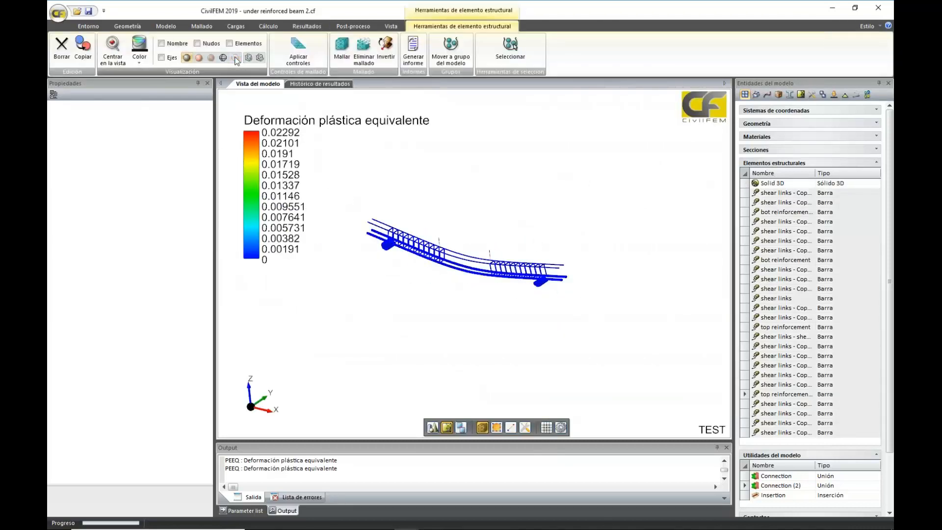
{"action": "left_click", "coordinate": [746, 184]}
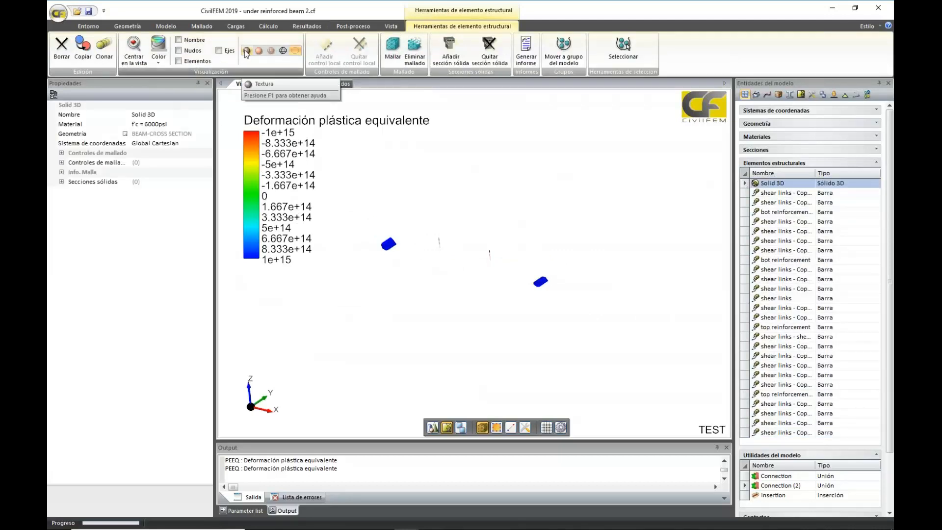
Examine the concrete's equivalent plastic strain on the beam's upper face between the load points, and compare it with the force-displacement history chart
{"action": "left_click_drag", "start_coordinate": [560, 222], "coordinate": [575, 232]}
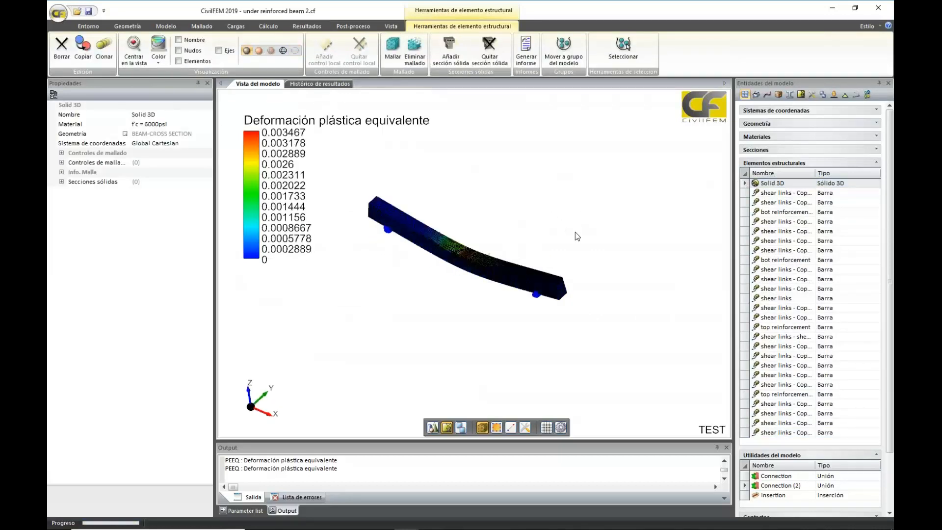
{"action": "scroll", "coordinate": [575, 234], "scroll_direction": "up", "scroll_amount": 6}
{"action": "scroll", "coordinate": [551, 179], "scroll_direction": "down", "scroll_amount": 5}
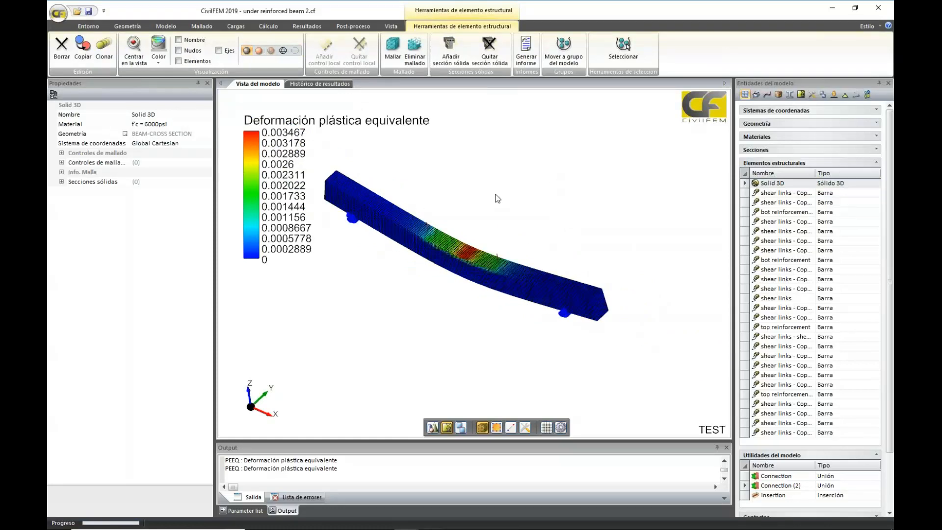
{"action": "scroll", "coordinate": [497, 199], "scroll_direction": "up", "scroll_amount": 3}
{"action": "mouse_move", "coordinate": [511, 312]}
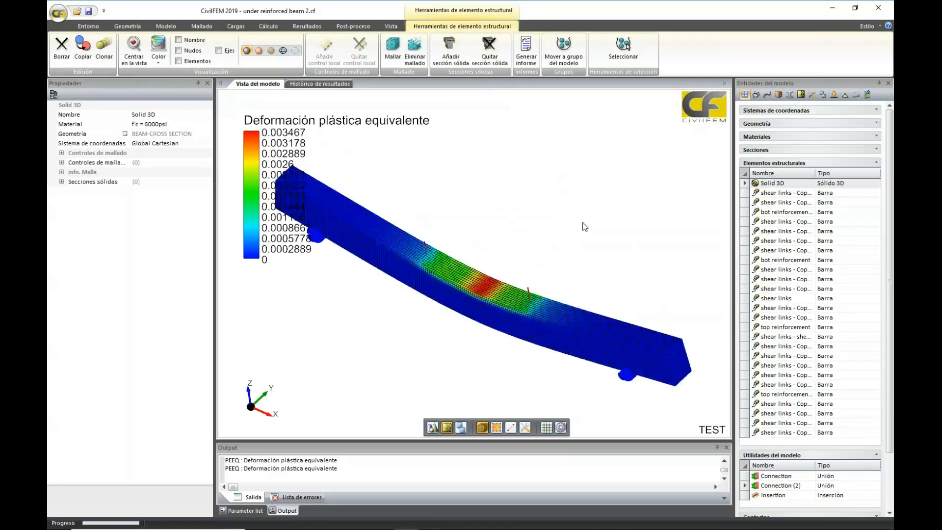
{"action": "scroll", "coordinate": [589, 240], "scroll_direction": "up", "scroll_amount": 1}
{"action": "scroll", "coordinate": [593, 238], "scroll_direction": "up", "scroll_amount": 2}
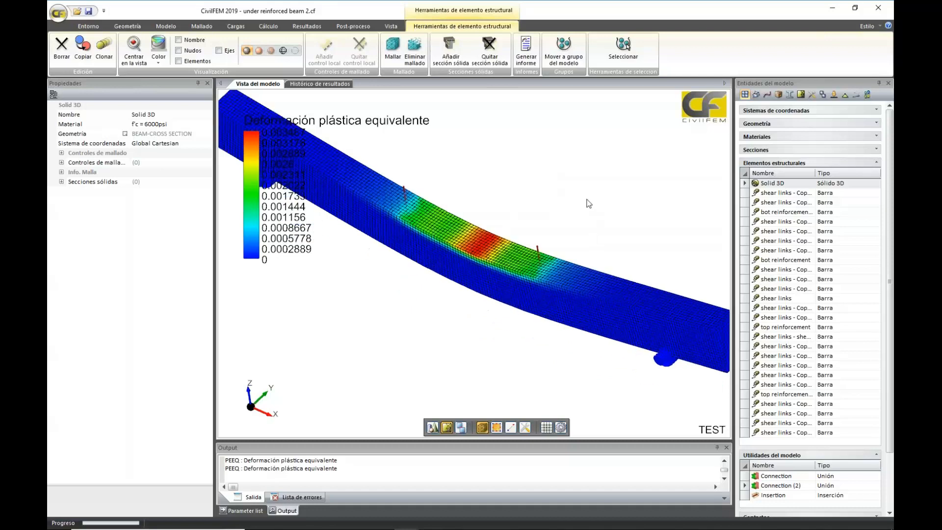
{"action": "mouse_move", "coordinate": [497, 259]}
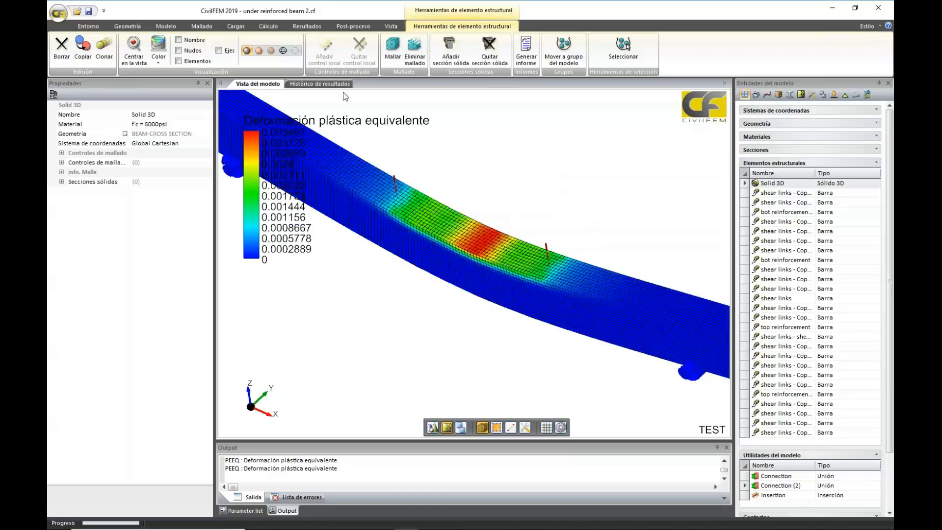
{"action": "mouse_move", "coordinate": [318, 154]}
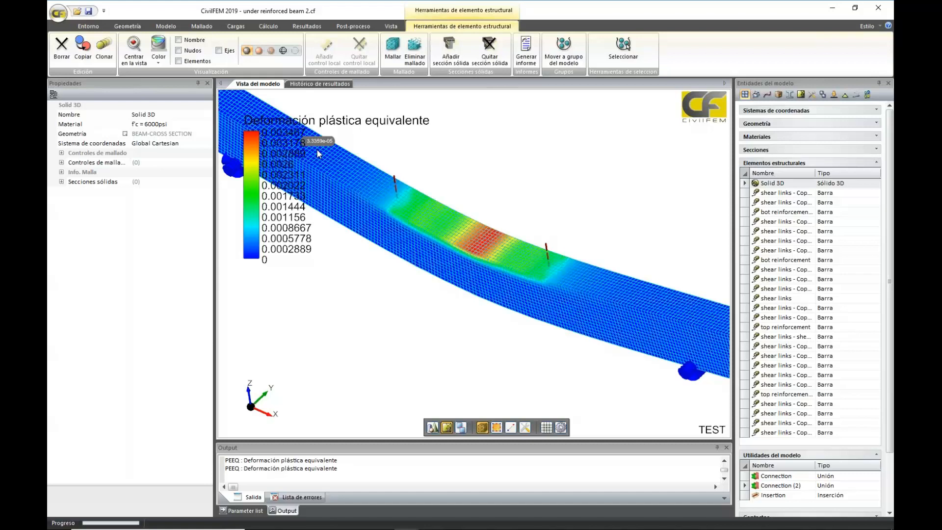
{"action": "left_click", "coordinate": [323, 84]}
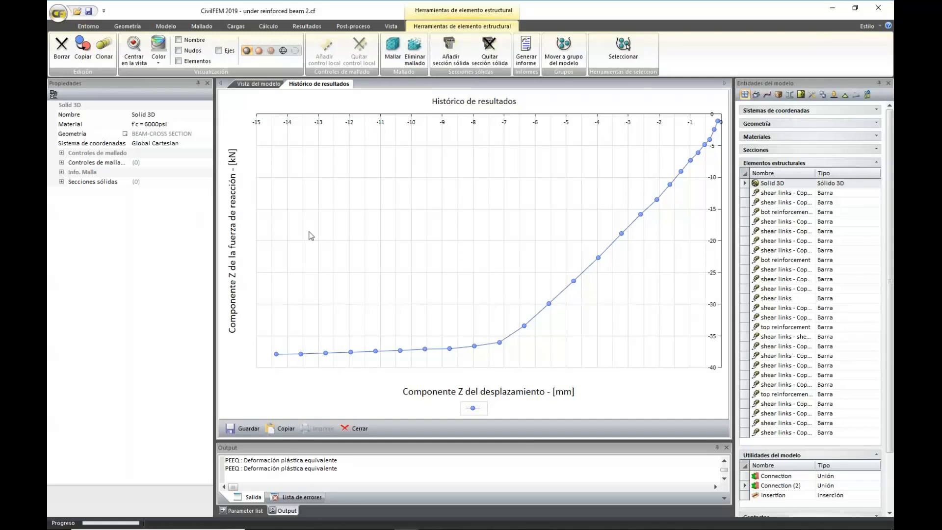
{"action": "left_click", "coordinate": [236, 85]}
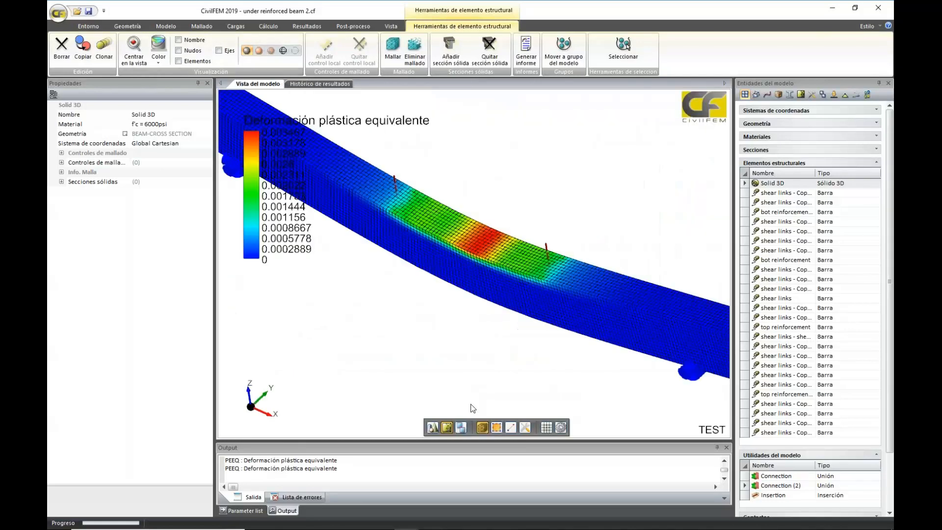
Switch to the PowerPoint presentation and show the Viga Infradimensionada slide with the cracked test beam photos in slide show mode
{"action": "left_click", "coordinate": [430, 520]}
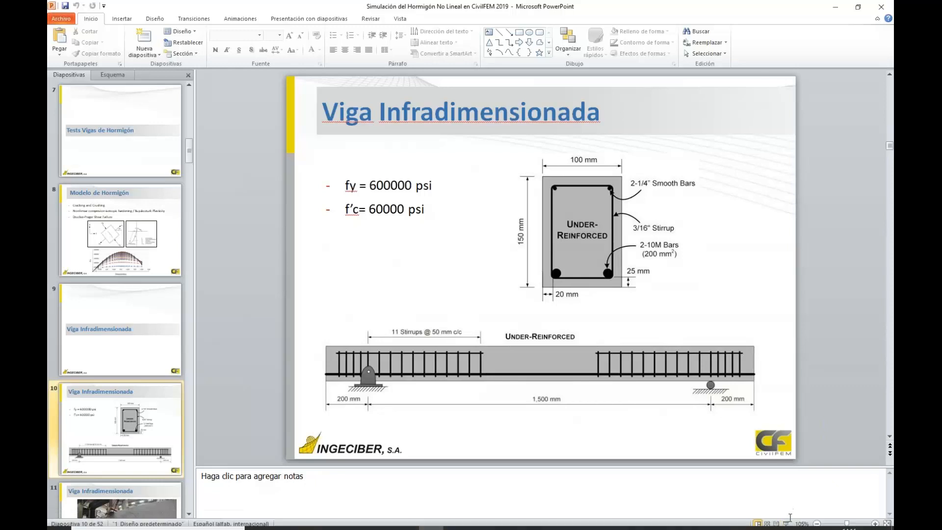
{"action": "left_click", "coordinate": [788, 523]}
{"action": "left_click", "coordinate": [788, 523]}
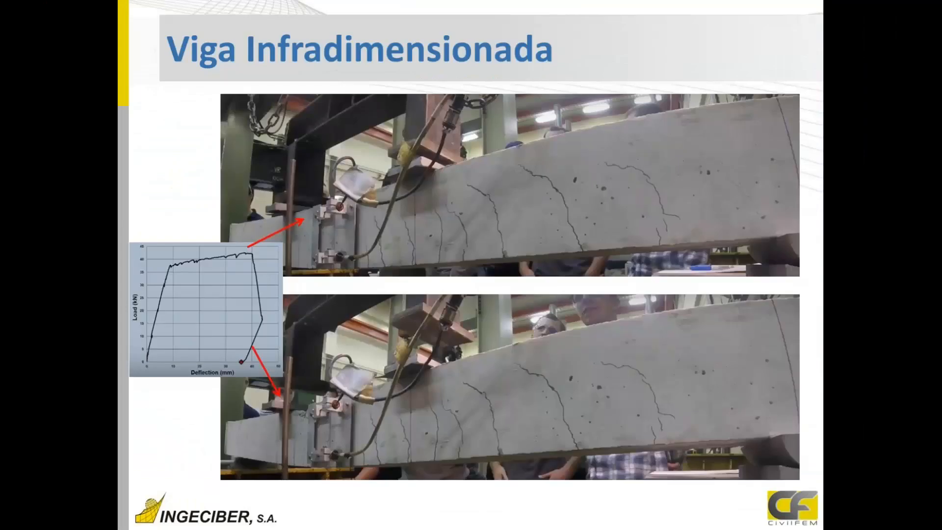